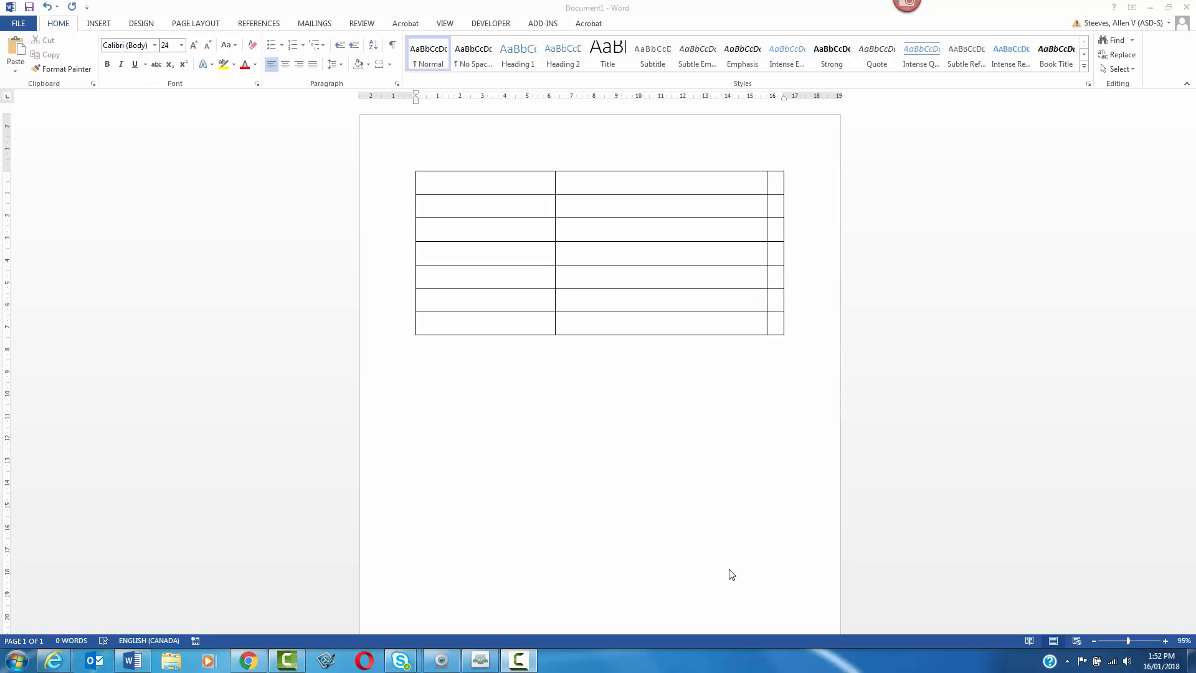
# Make sure the Developer tab is enabled in the ribbon customization and display its commands
pyautogui.click(524, 189)
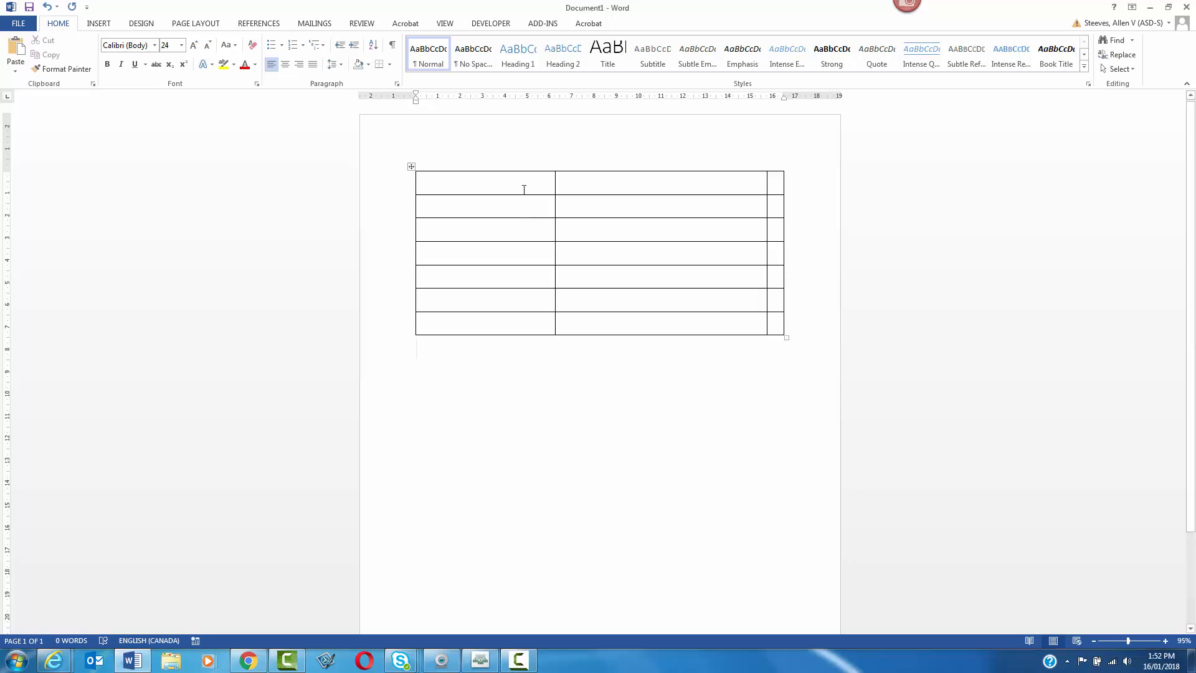
pyautogui.click(524, 189)
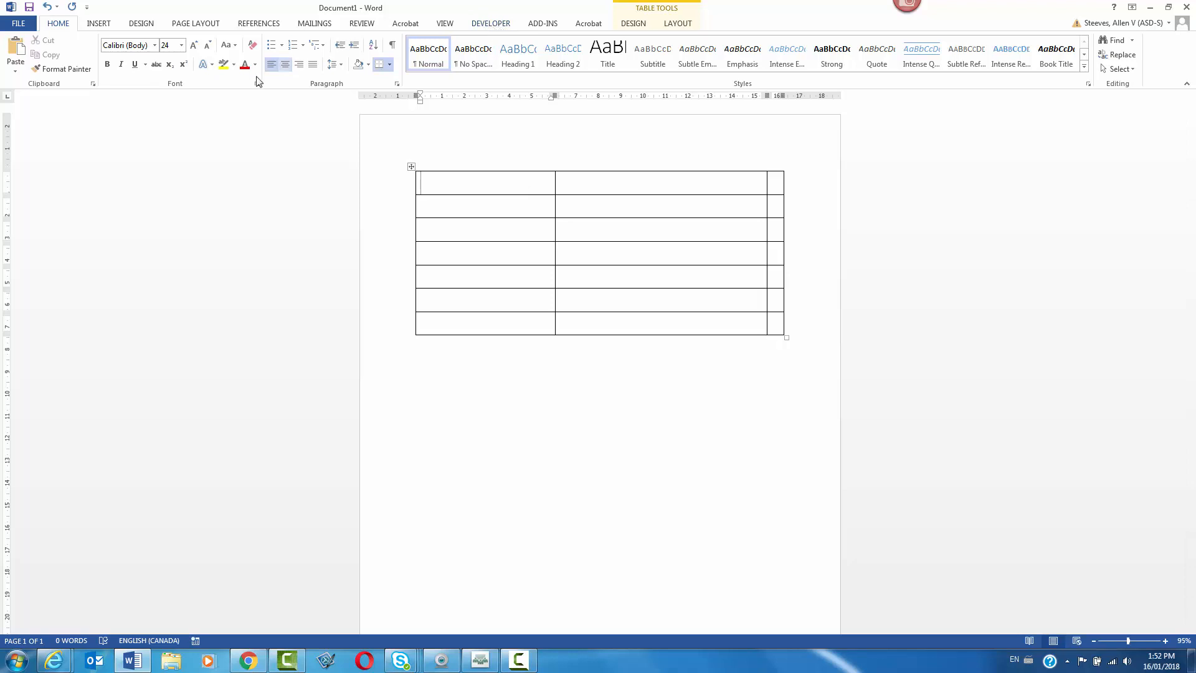
pyautogui.click(490, 28)
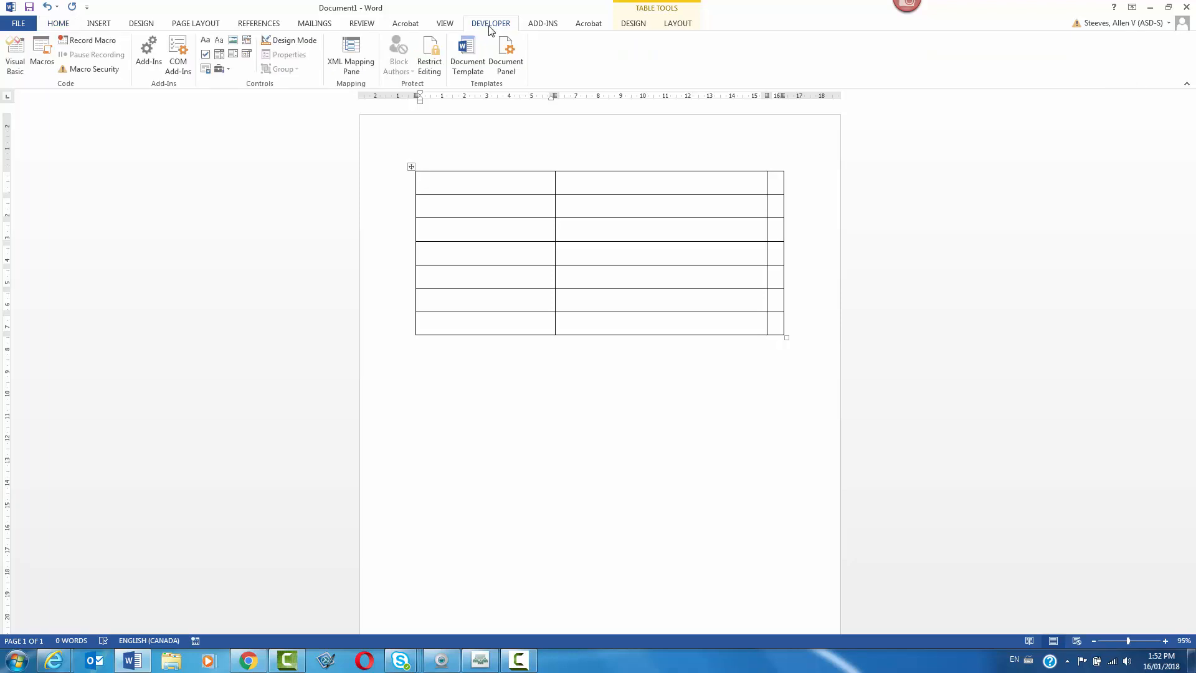
pyautogui.click(446, 24)
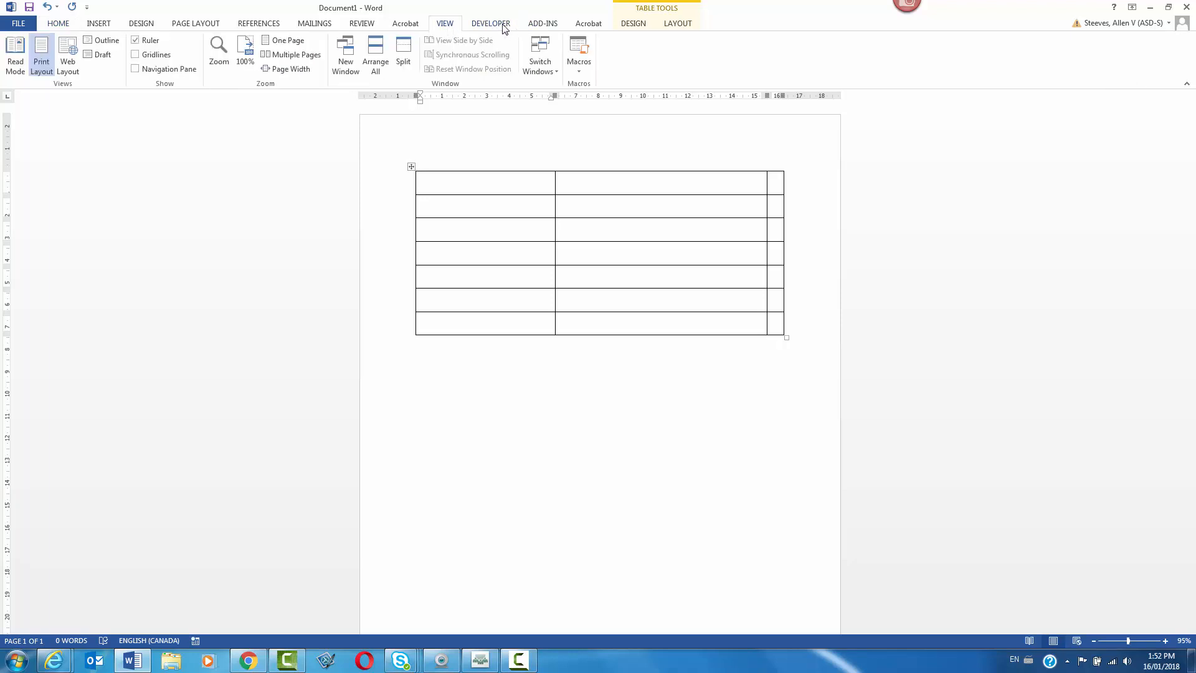
pyautogui.rightClick(384, 29)
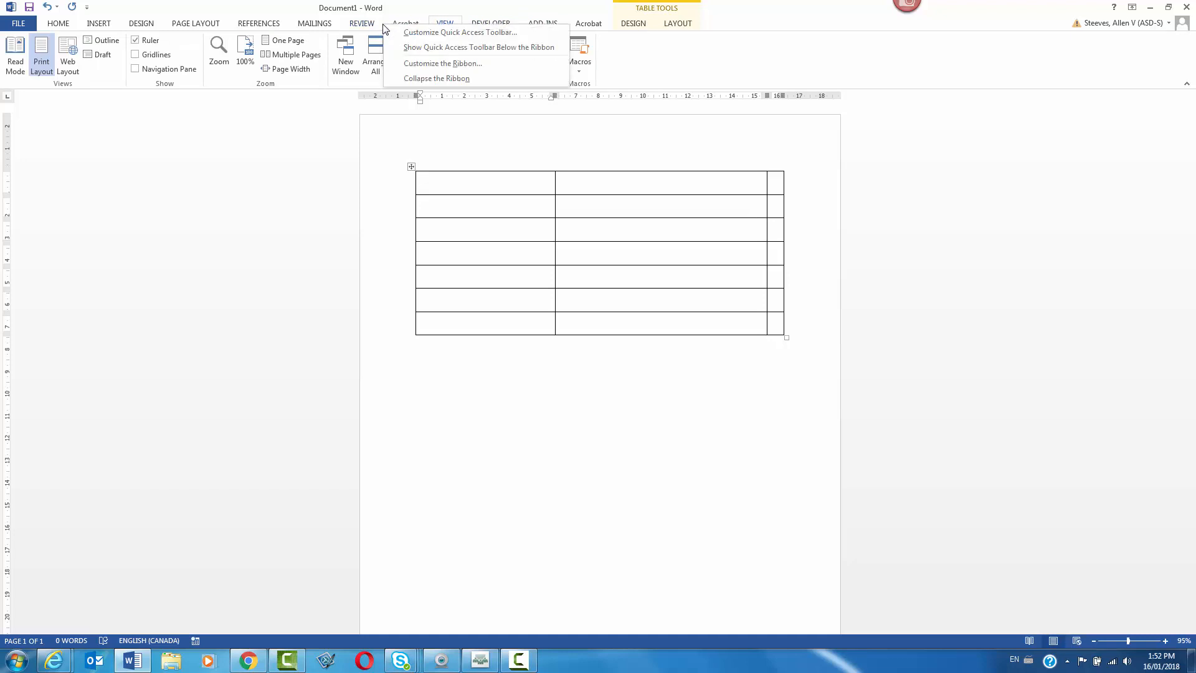
pyautogui.click(416, 66)
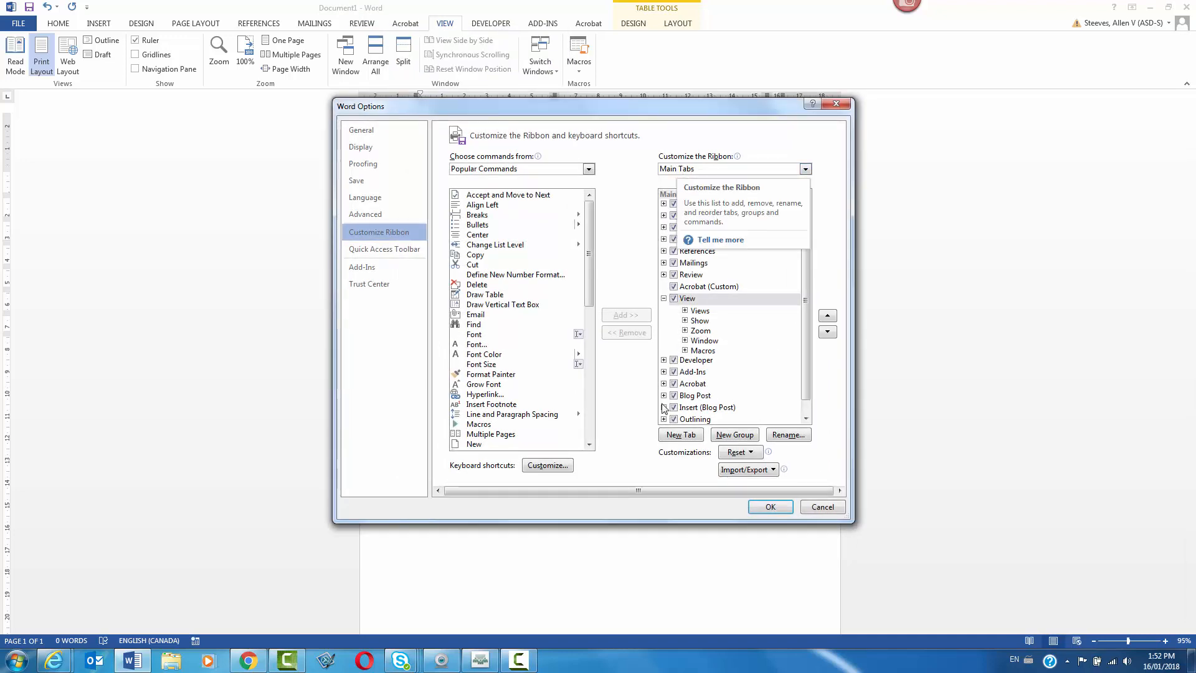
pyautogui.click(674, 360)
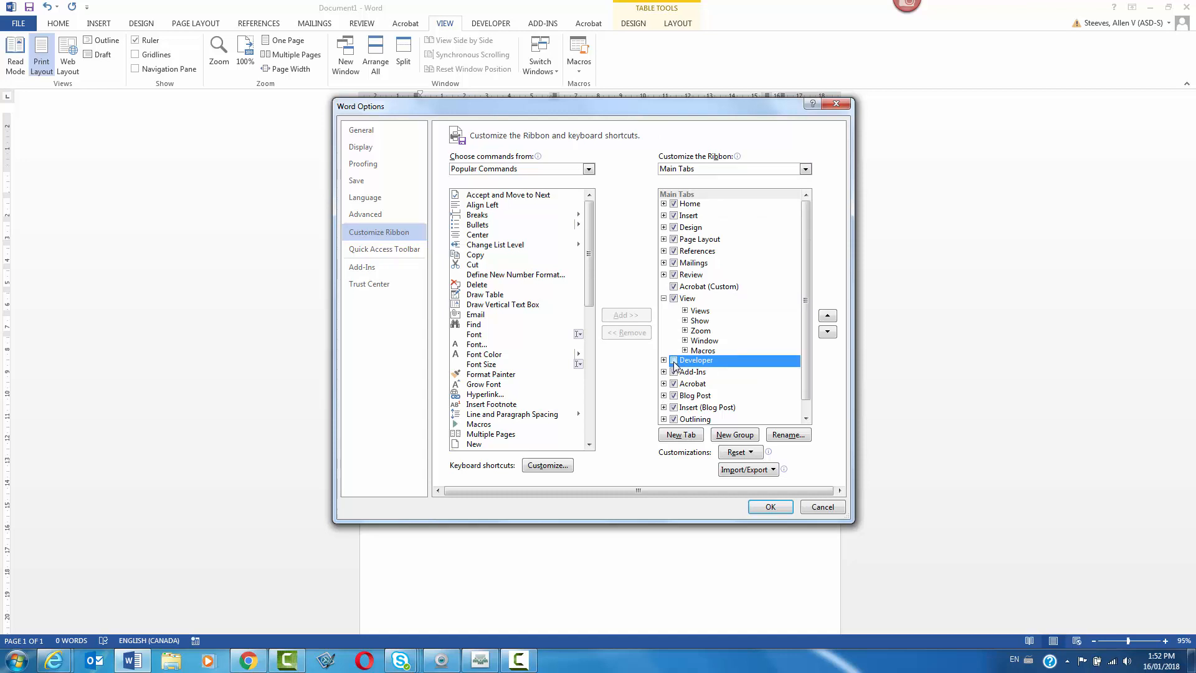
pyautogui.click(674, 361)
pyautogui.click(768, 507)
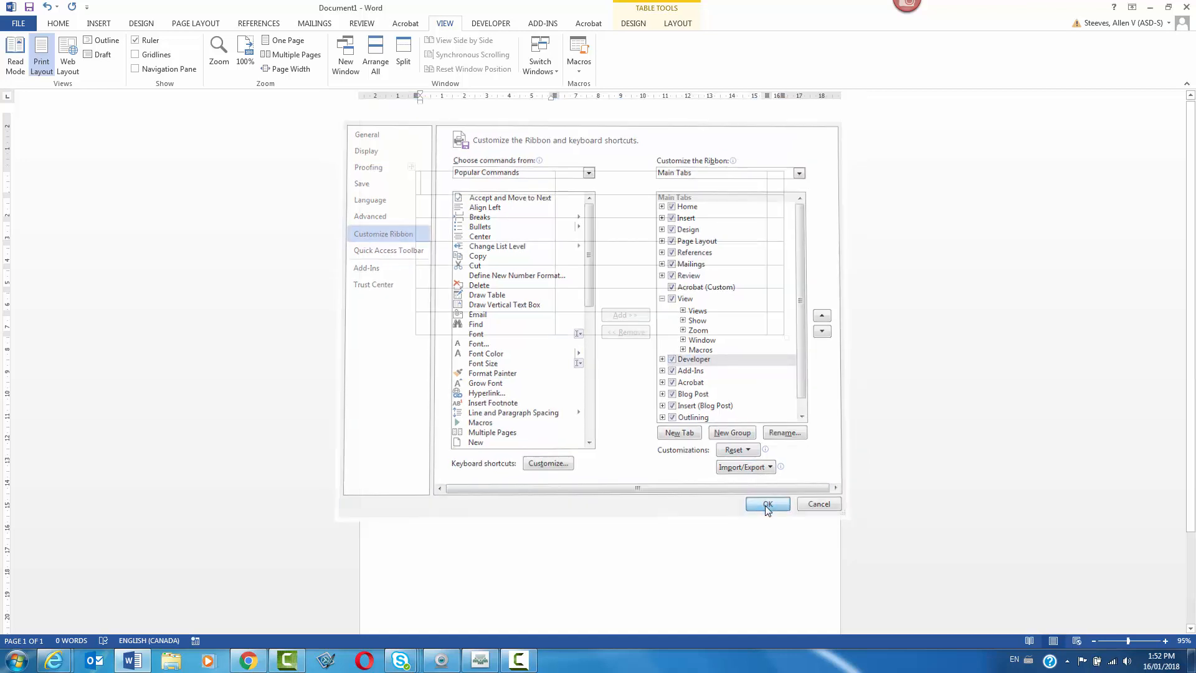
pyautogui.click(509, 25)
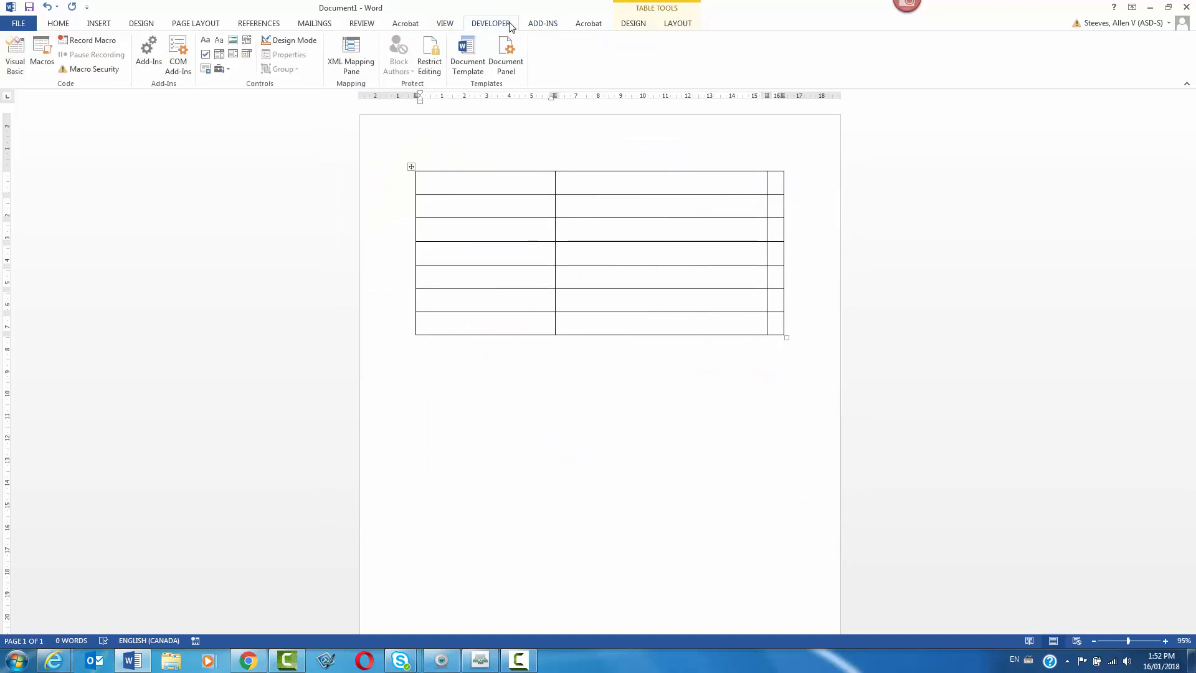
# Label the table's first row "Name" in its first cell
pyautogui.click(483, 225)
pyautogui.click(477, 179)
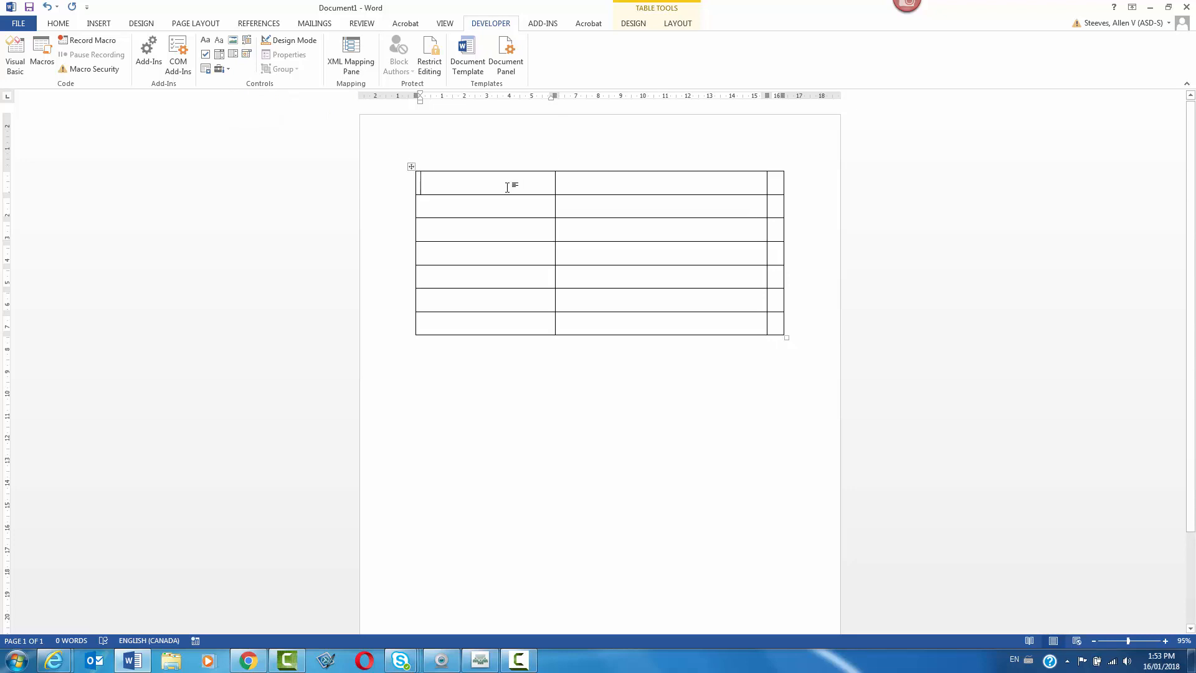
pyautogui.write('Name')
# Narrow the table's first column to fit its label and insert a rich text content control in the cell beside "Name"
pyautogui.moveTo(555, 184); pyautogui.dragTo(499, 186)
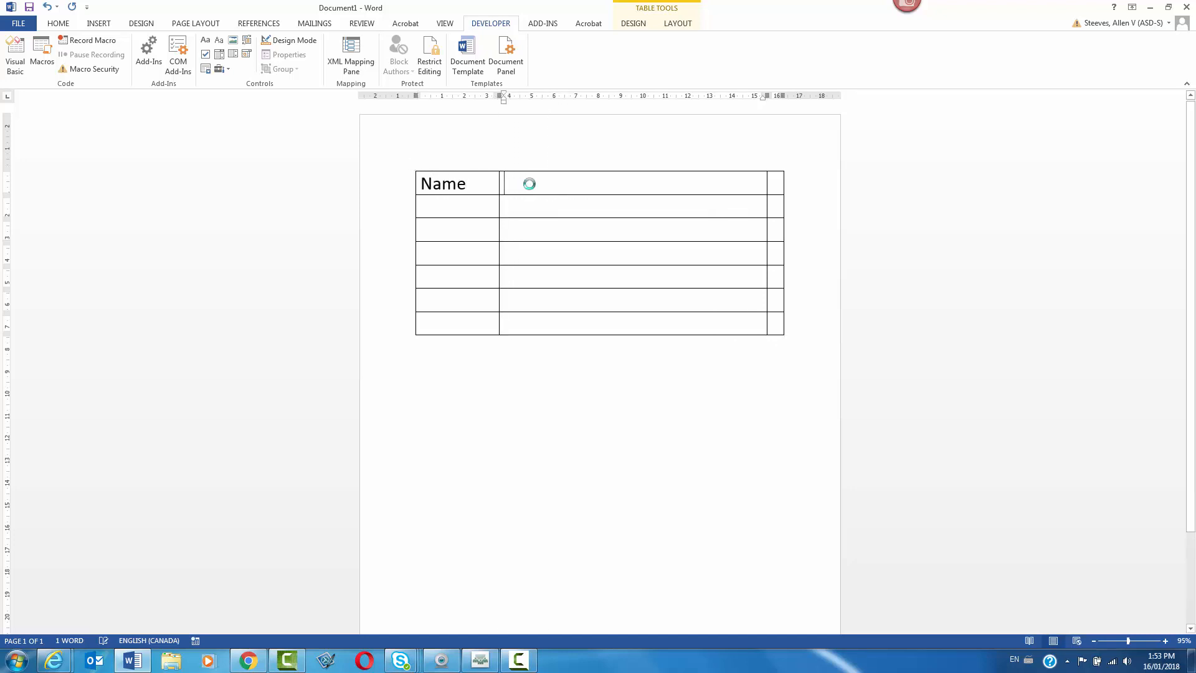
pyautogui.click(596, 179)
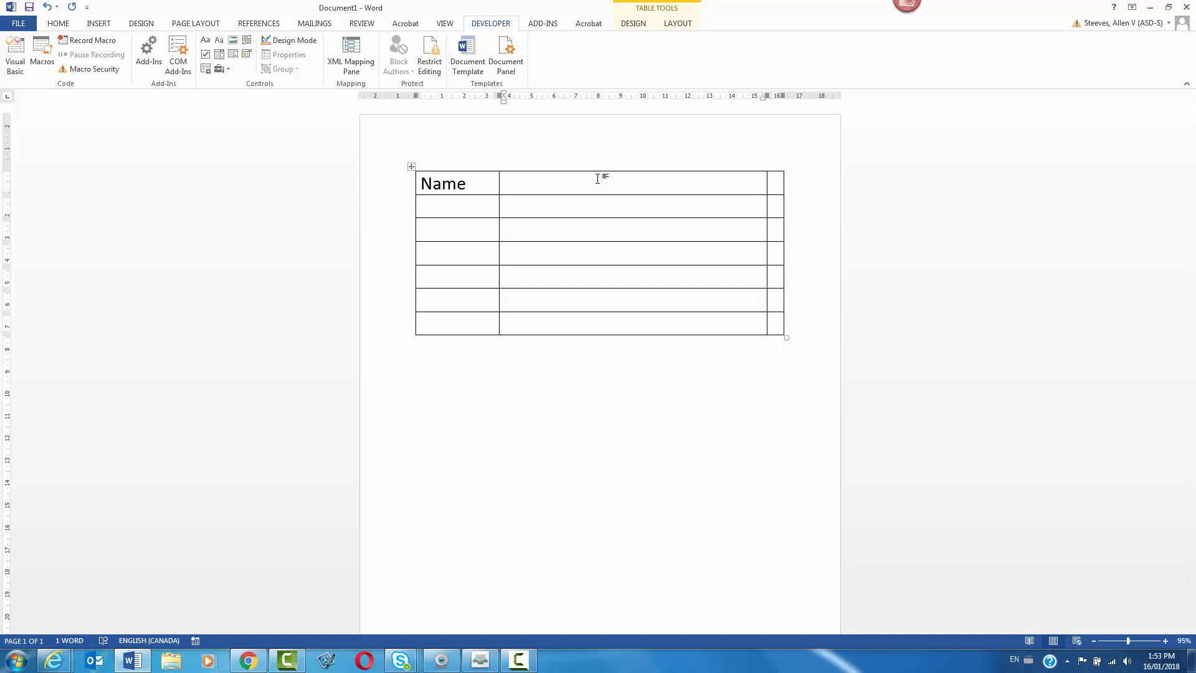
pyautogui.click(206, 40)
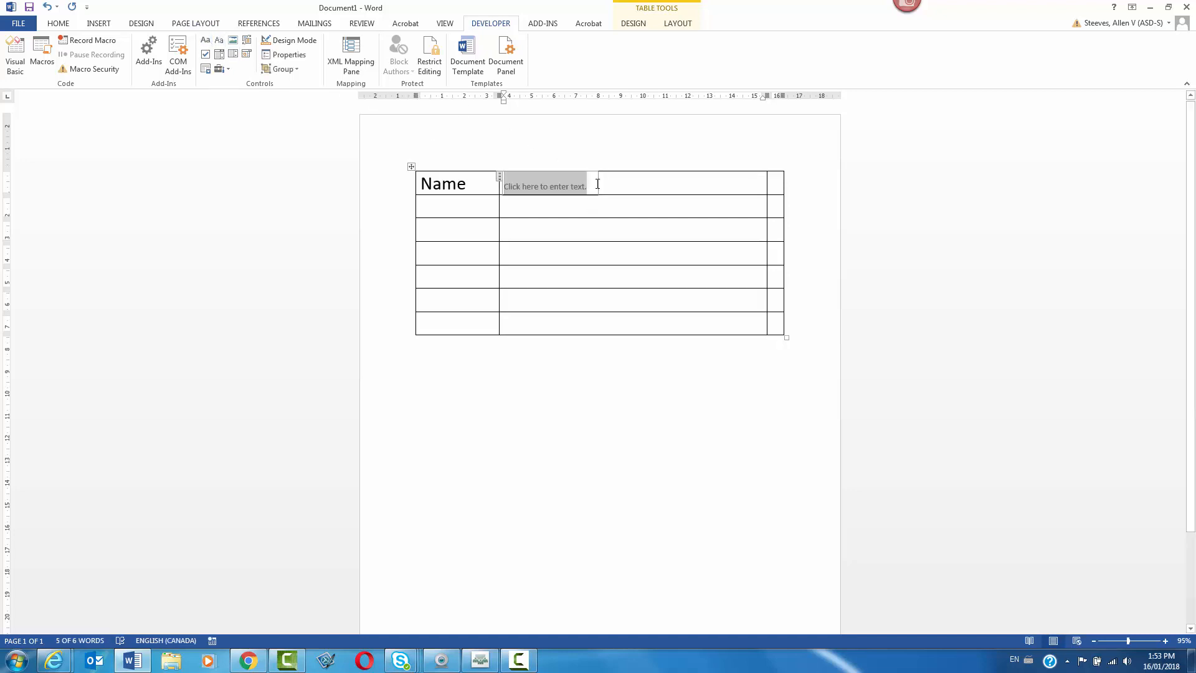
pyautogui.rightClick(552, 192)
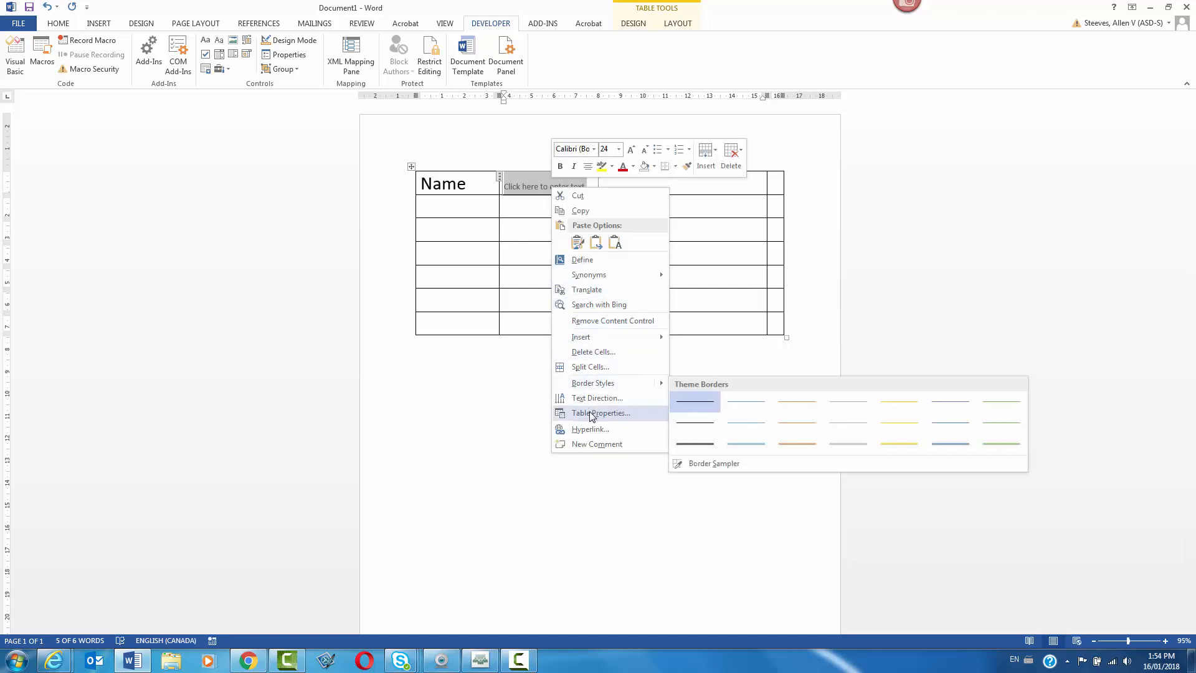
pyautogui.click(542, 187)
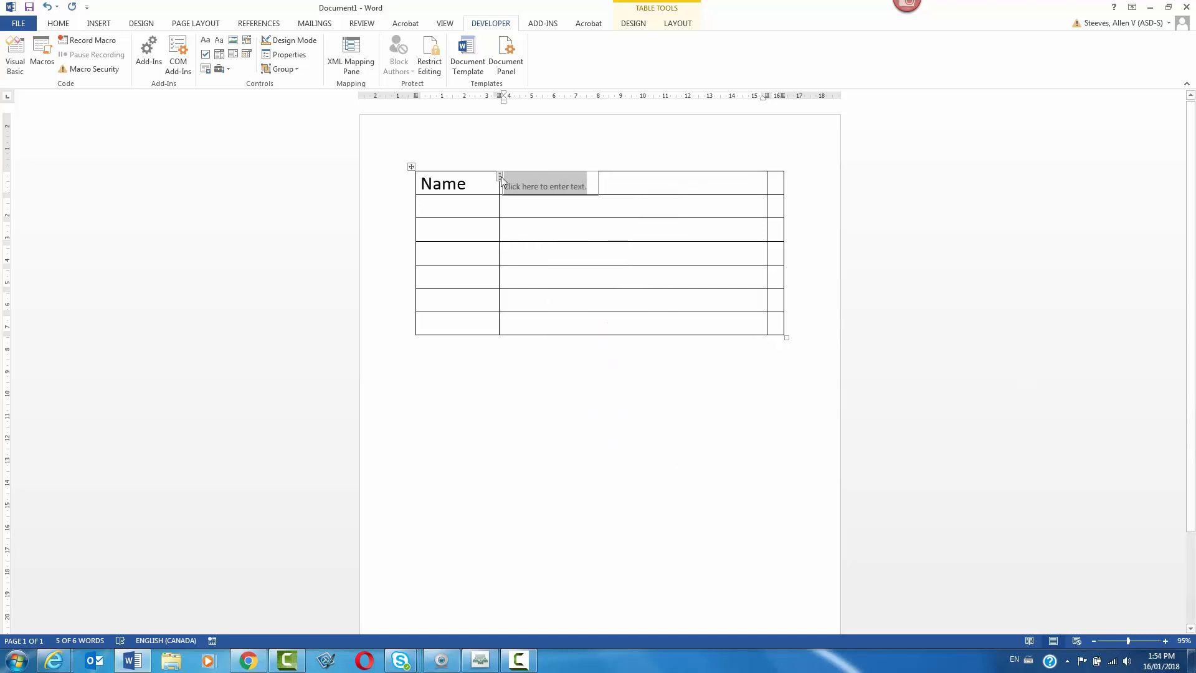
pyautogui.rightClick(517, 180)
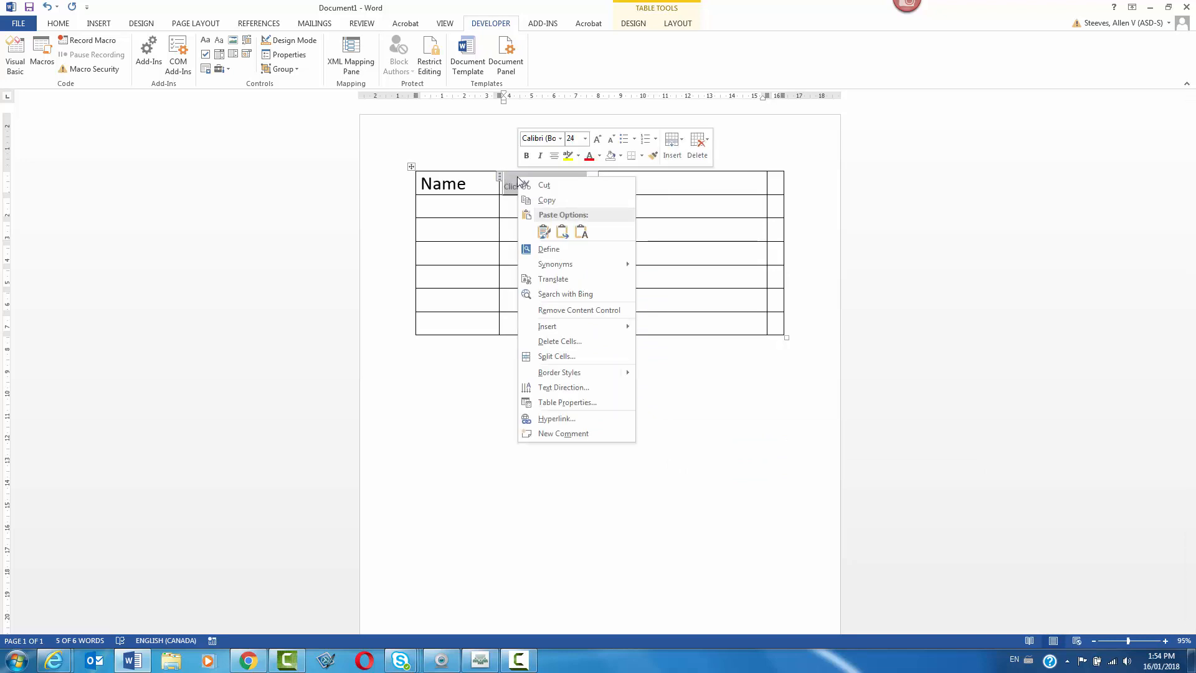
pyautogui.click(517, 180)
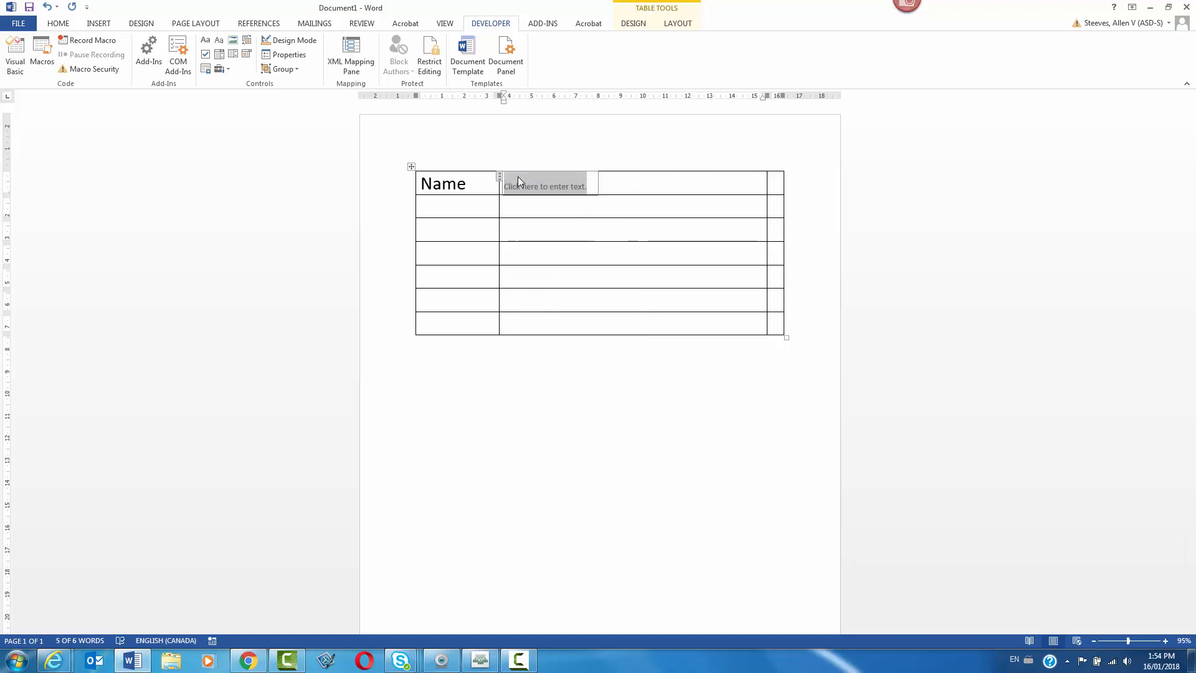
# Turn on Design Mode and set the title of the Name row's content control to "Type in your name"
pyautogui.click(279, 45)
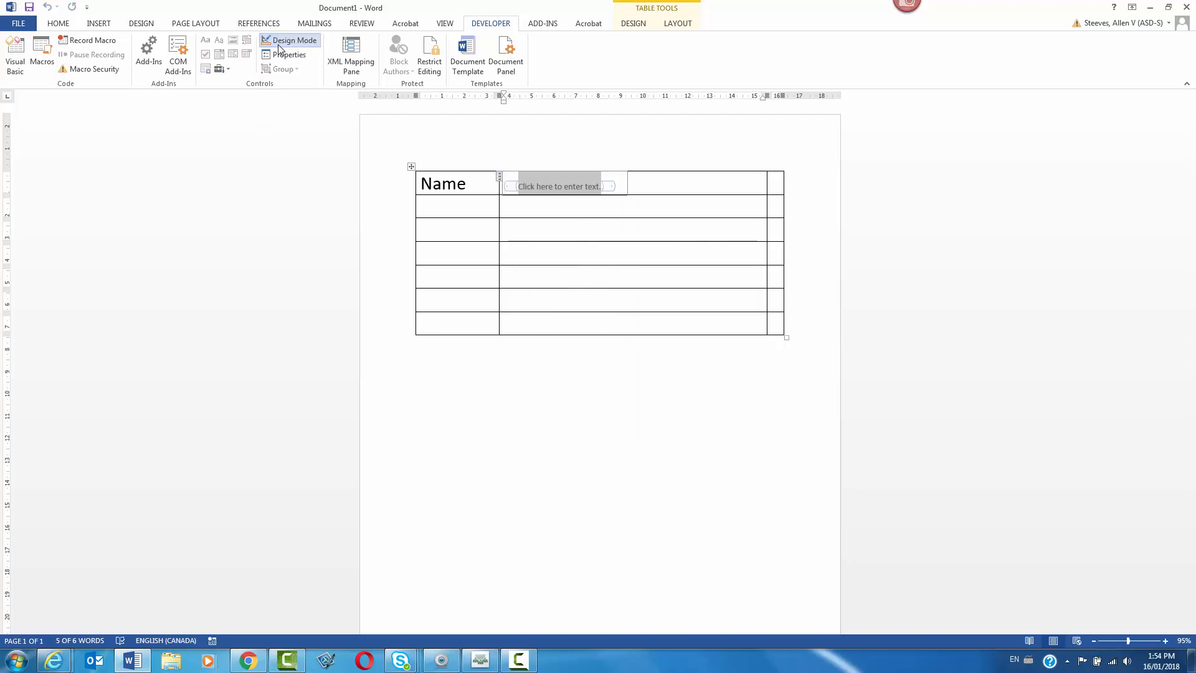
pyautogui.rightClick(573, 188)
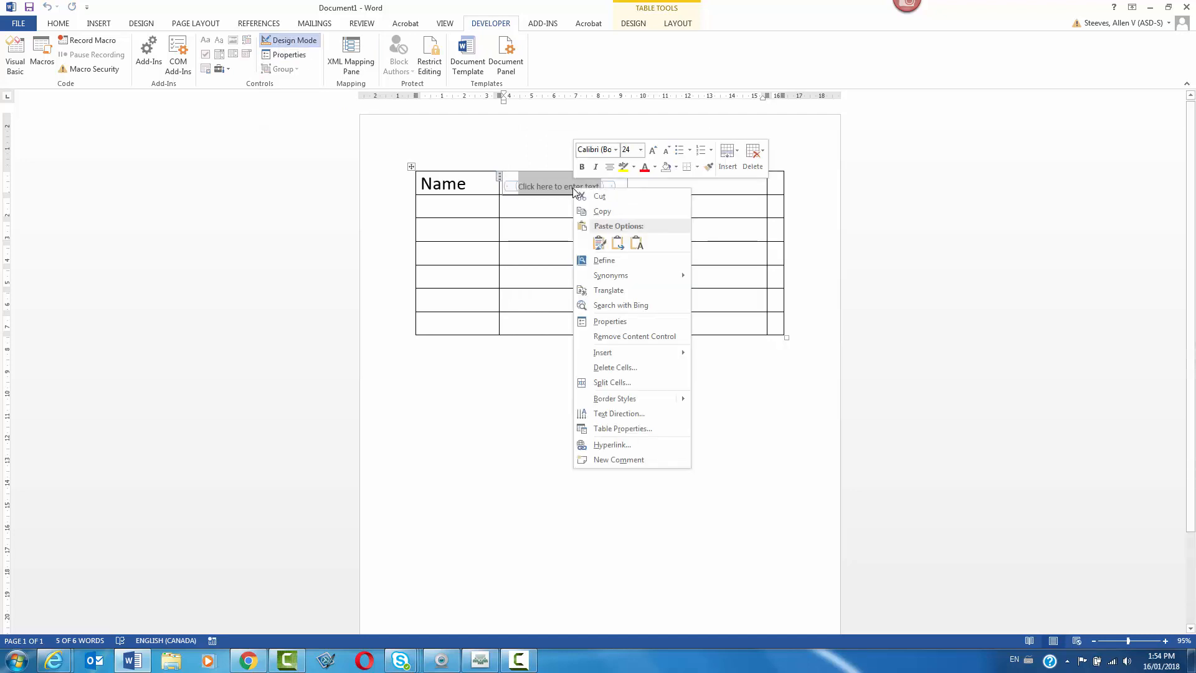
pyautogui.click(616, 320)
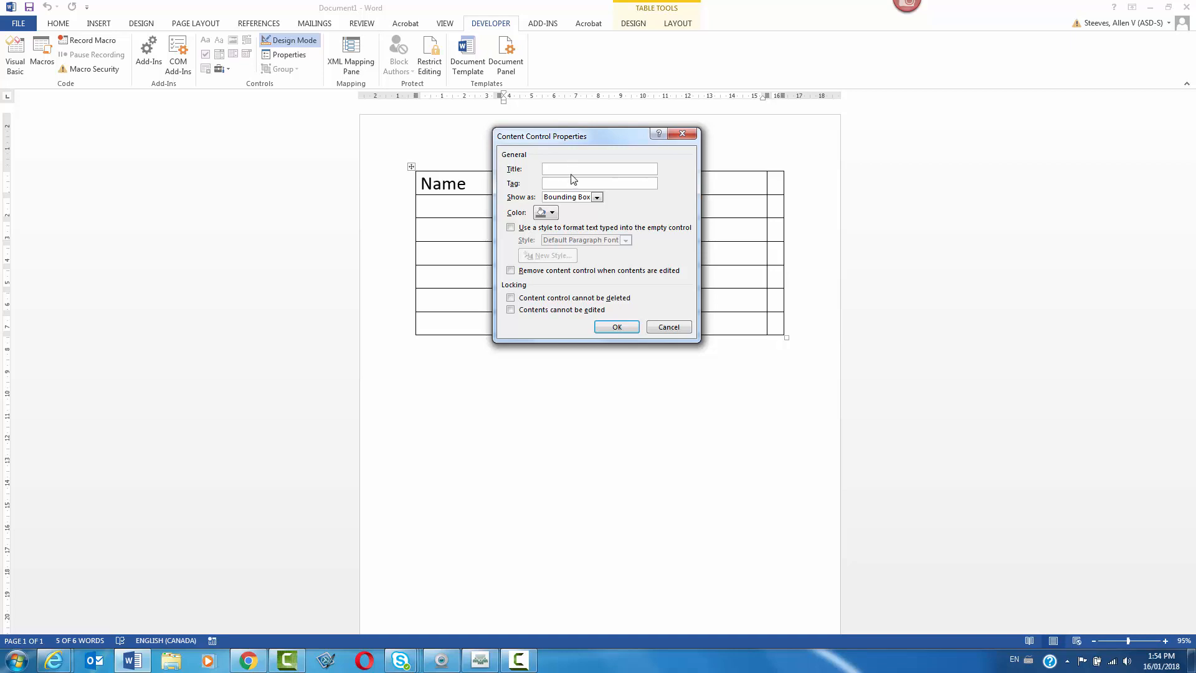
pyautogui.write('Type in your name')
pyautogui.click(616, 325)
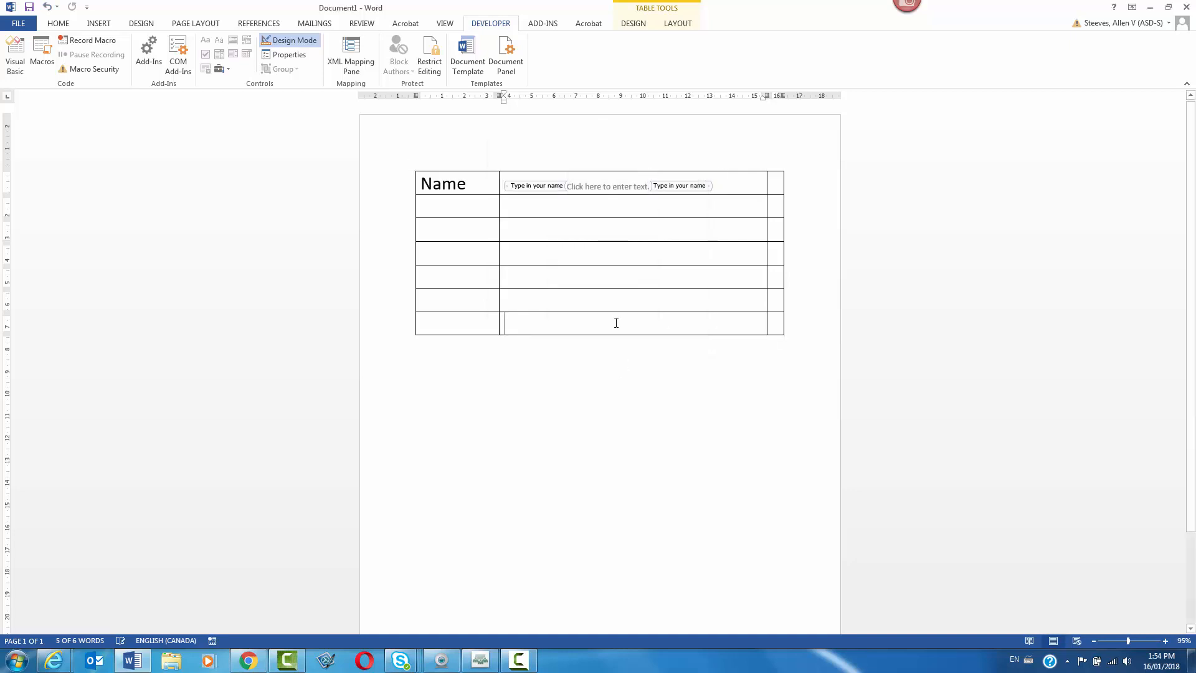
# Try deleting the placeholder text inside the Name row's content control, and undo the deletion
pyautogui.click(603, 186)
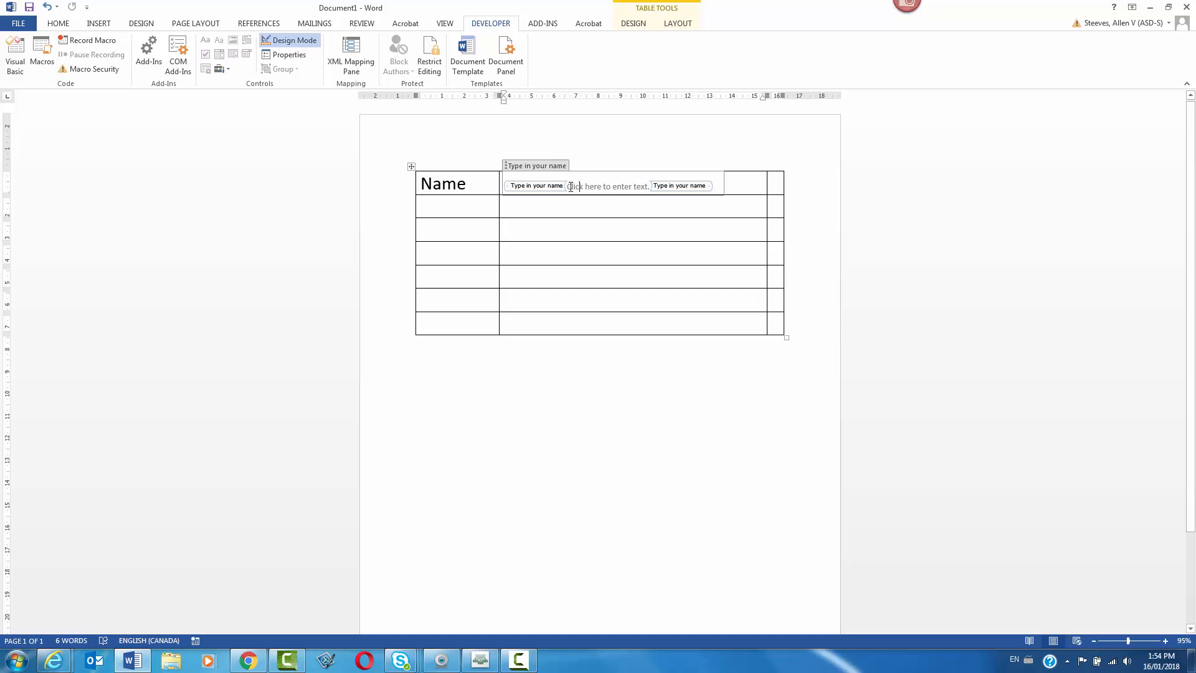
pyautogui.moveTo(568, 185); pyautogui.dragTo(641, 176)
pyautogui.press('Delete')
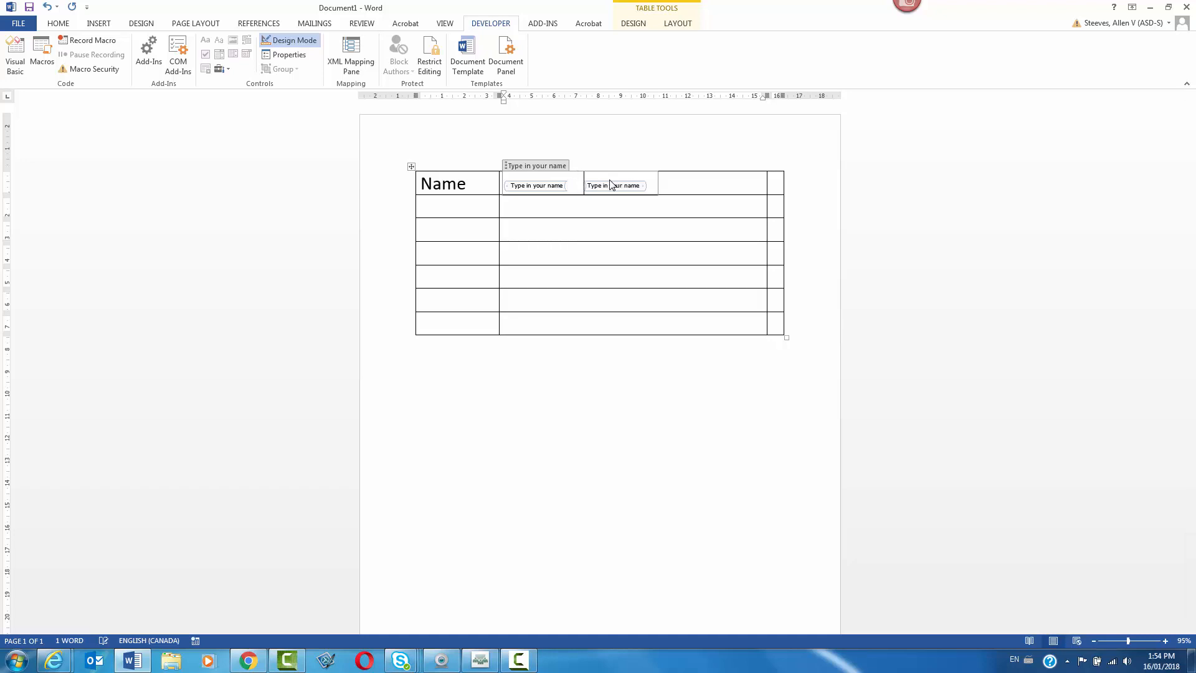
pyautogui.hotkey('ctrl', 'z')
pyautogui.hotkey('ctrl', 'z')
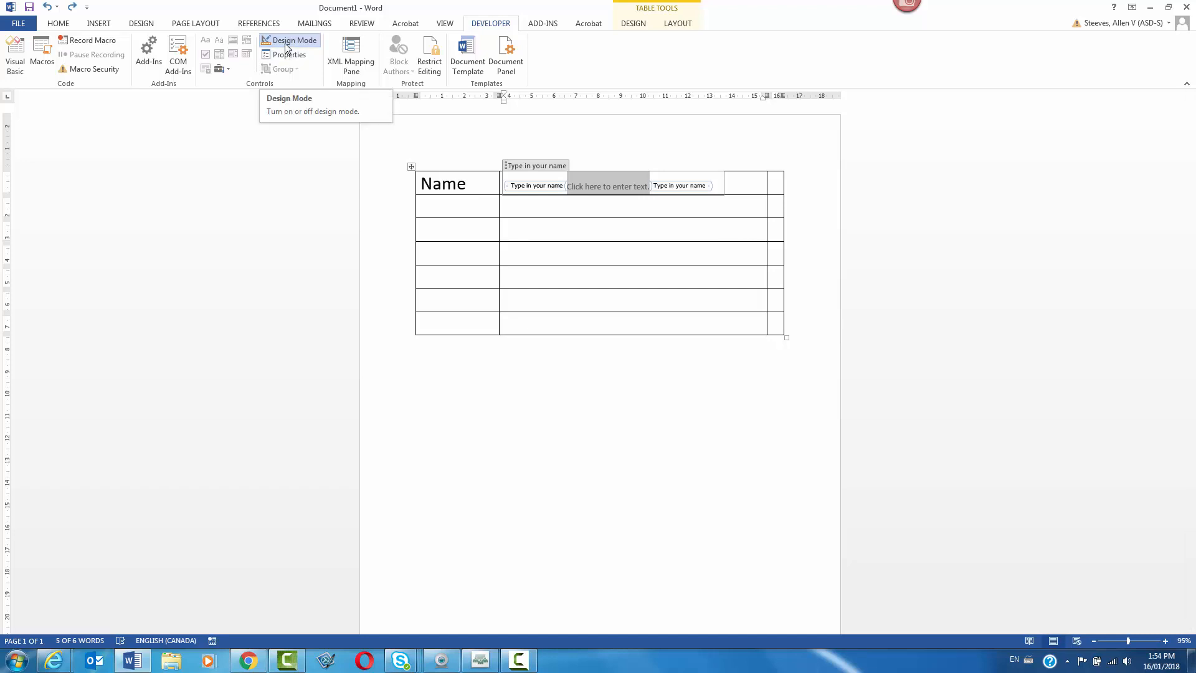
# Label the second row "Address" and insert a rich text content control in the cell beside it
pyautogui.click(443, 208)
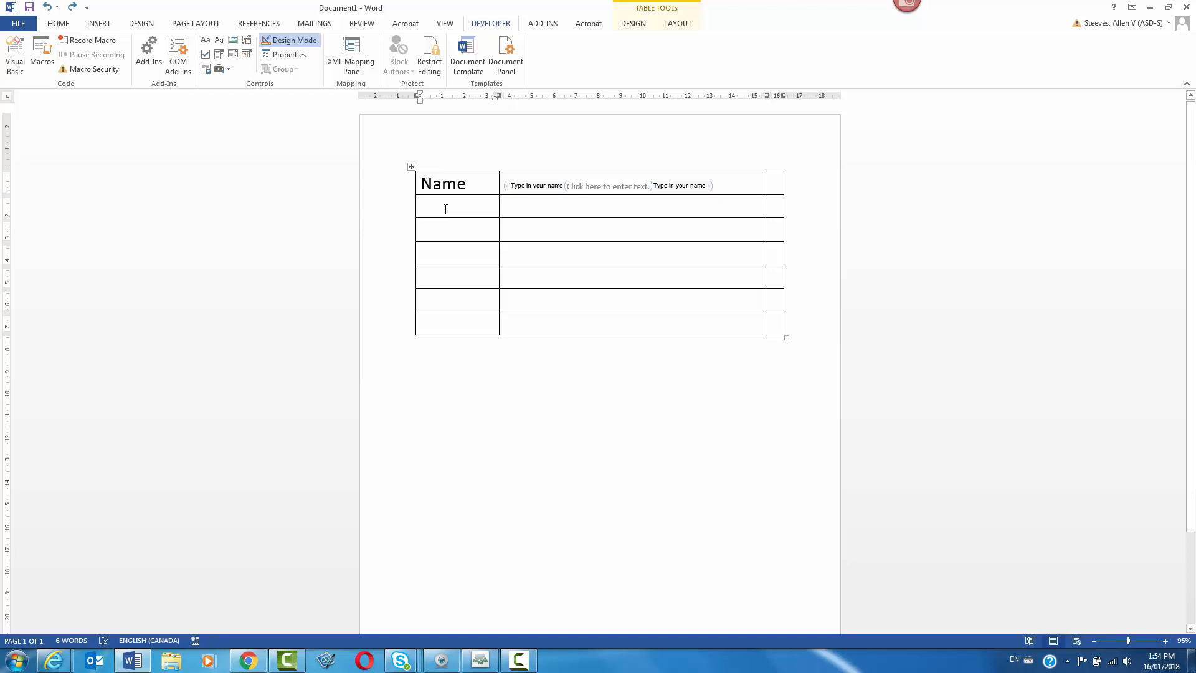
pyautogui.write('Address')
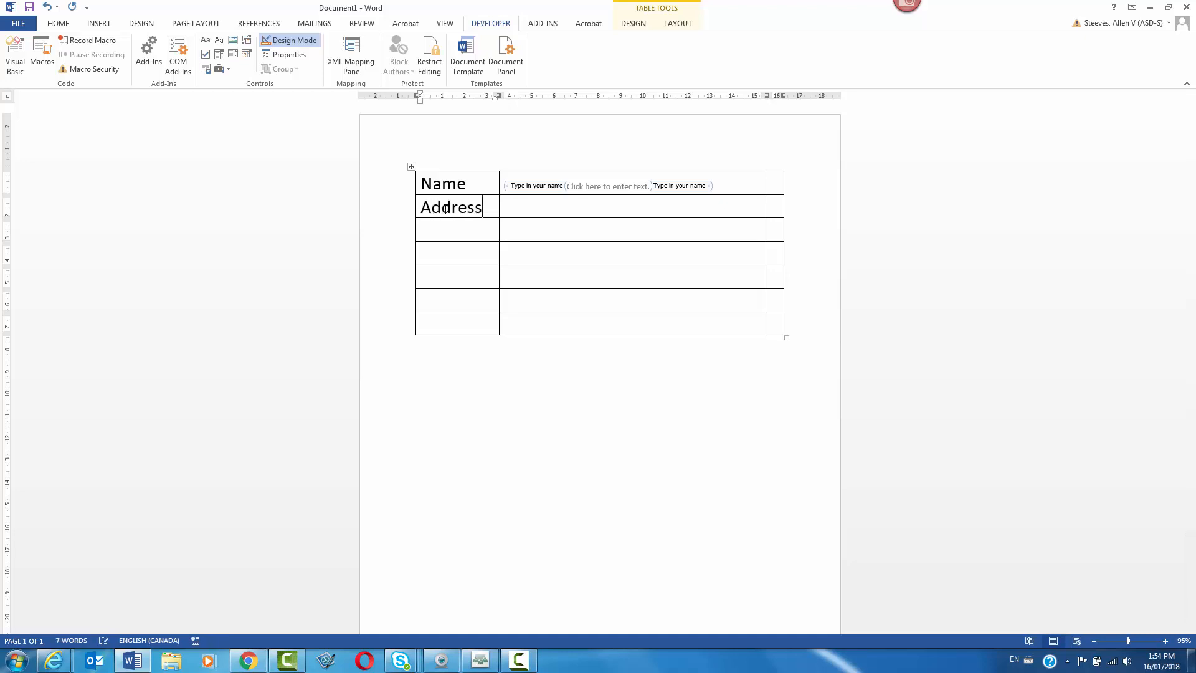
pyautogui.press('Tab')
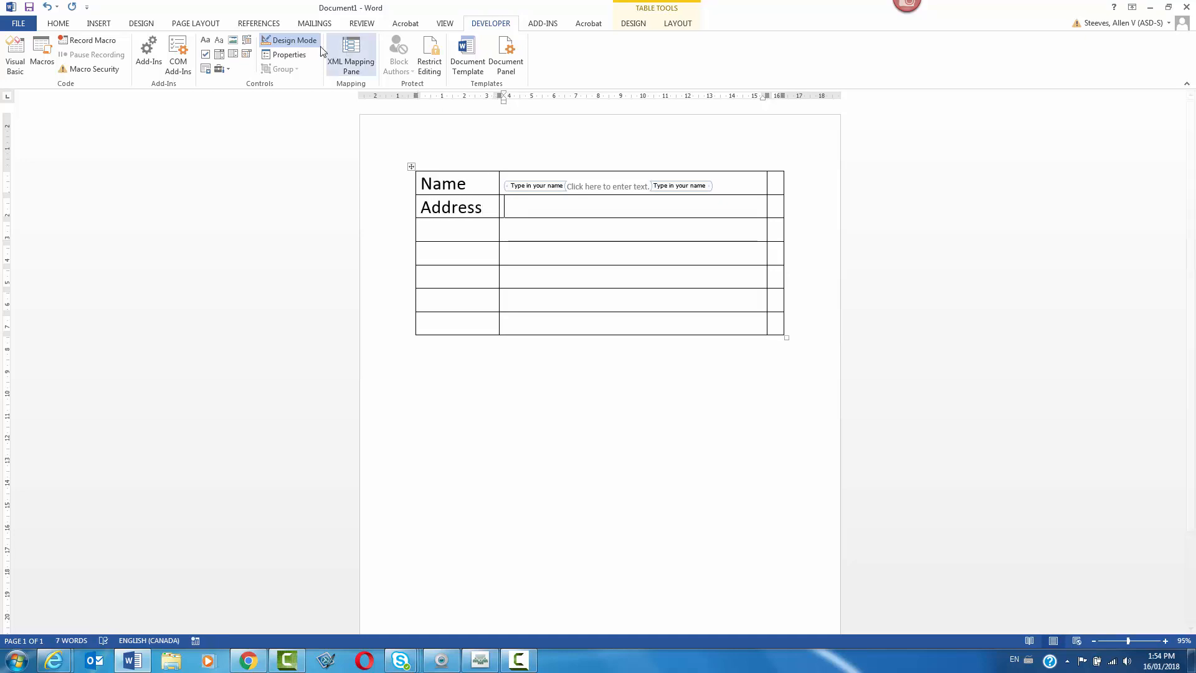
pyautogui.click(204, 43)
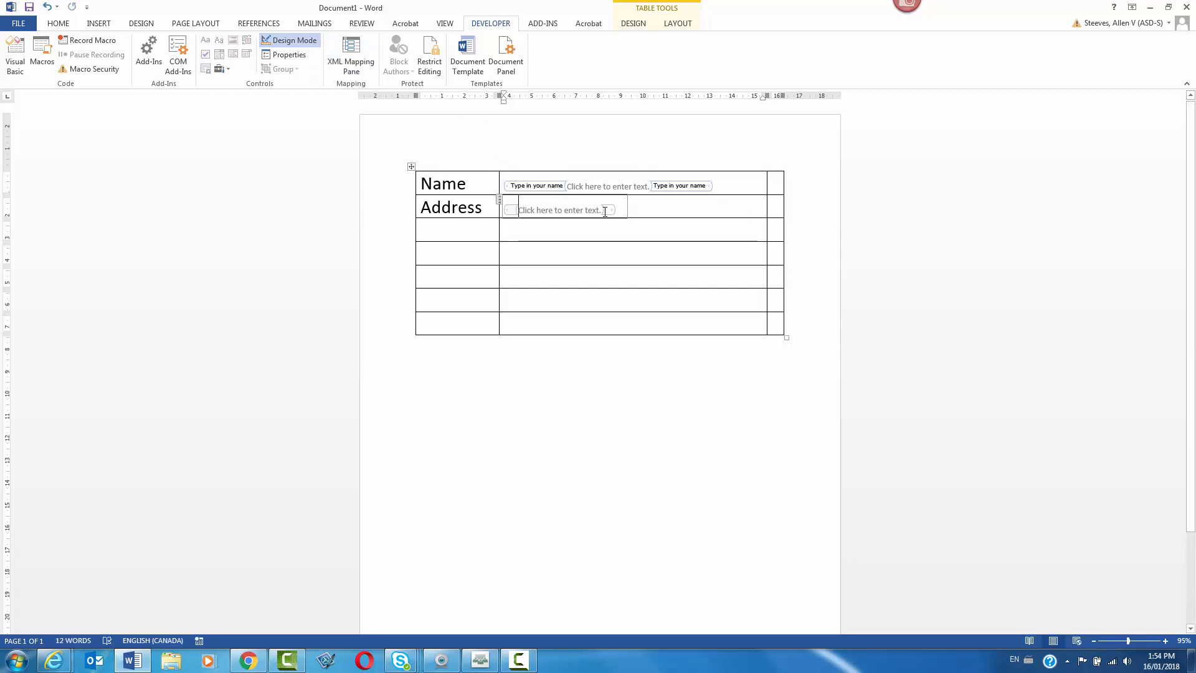
# Label the third row "Date of arrival" and insert a date picker content control in the cell beside it
pyautogui.click(468, 229)
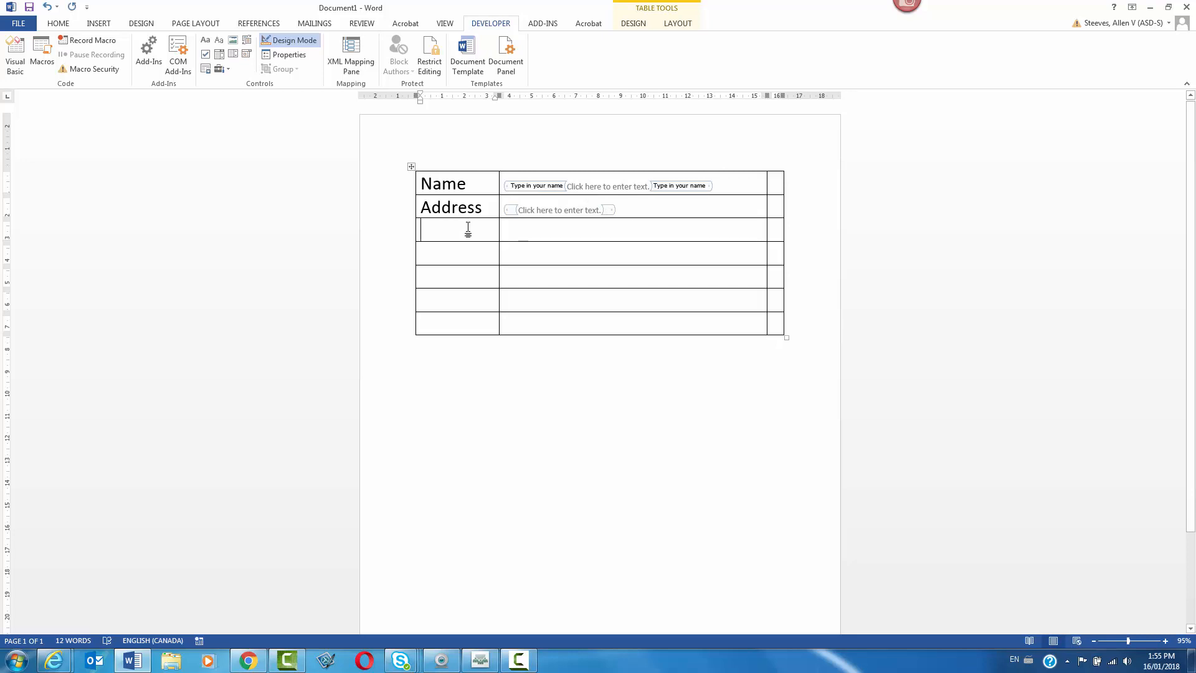
pyautogui.write('Toda')
pyautogui.press('BackSpace')
pyautogui.press('BackSpace')
pyautogui.press('BackSpace')
pyautogui.press('BackSpace')
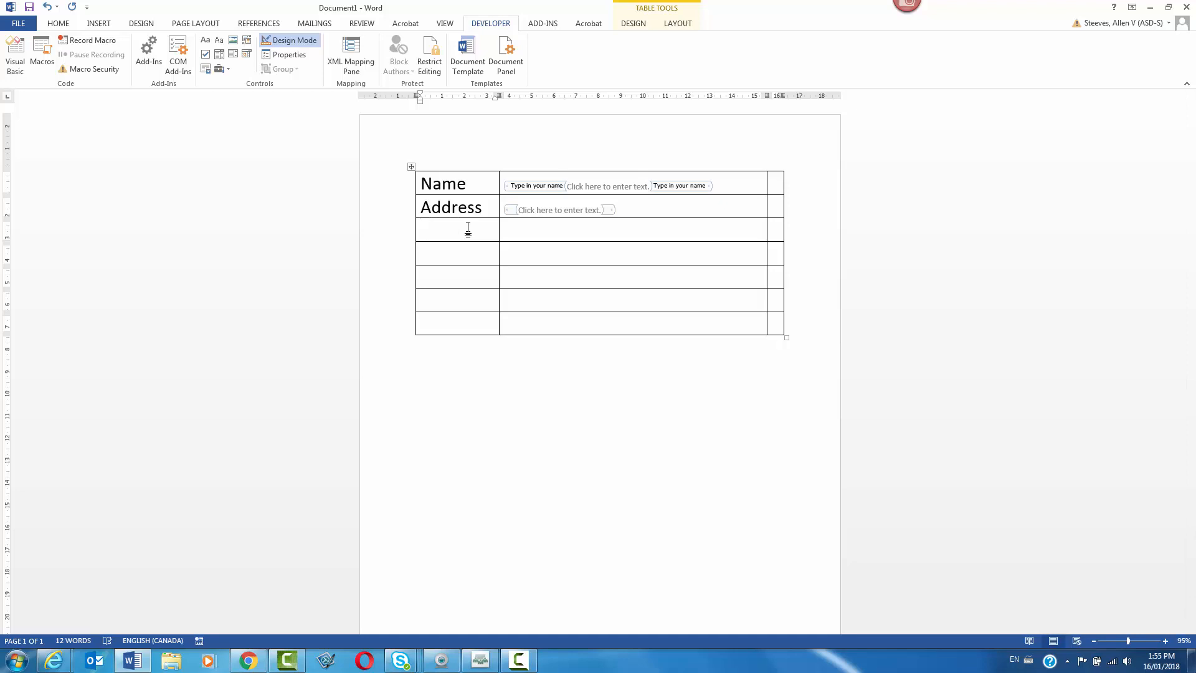
pyautogui.write('Date of arrival')
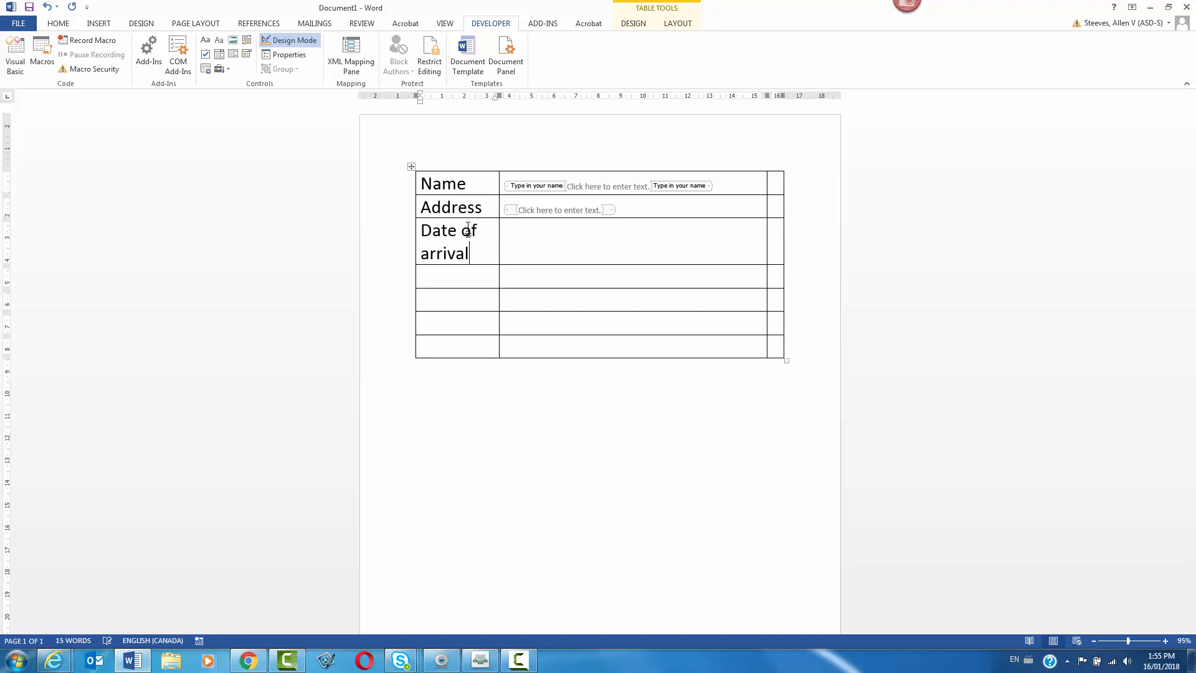
pyautogui.click(553, 240)
pyautogui.click(248, 55)
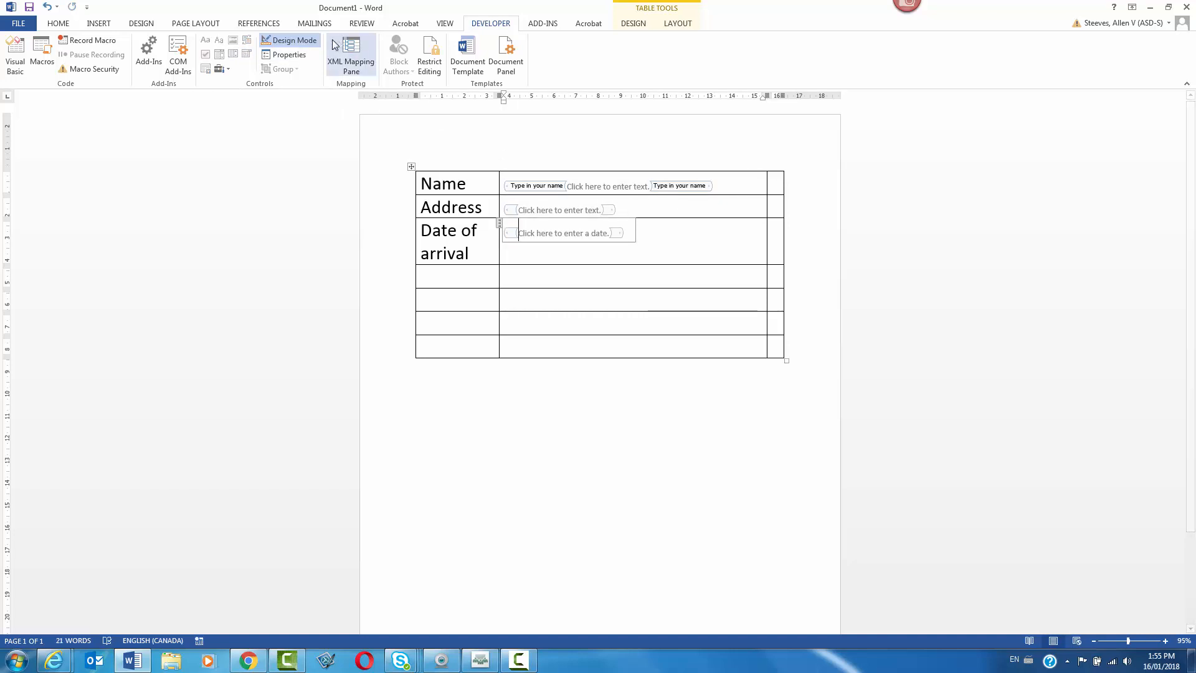
# Set the Date of arrival date picker's display format to "dddd, MMMM-dd-yyyy"
pyautogui.rightClick(593, 235)
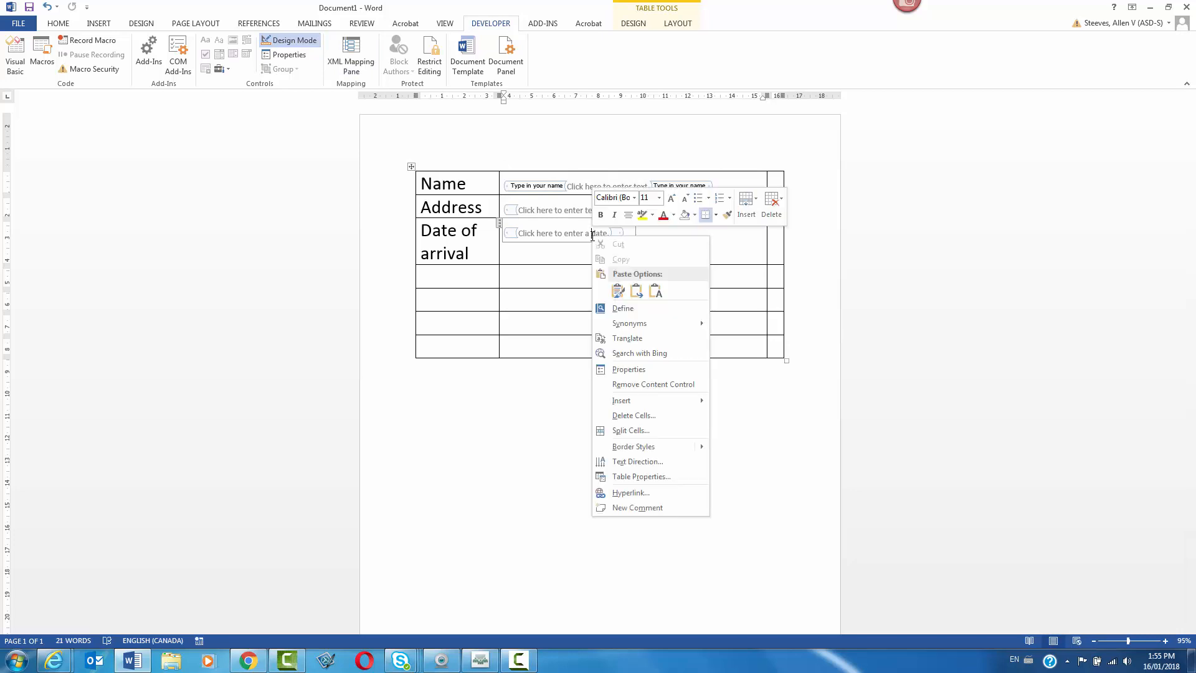
pyautogui.click(644, 370)
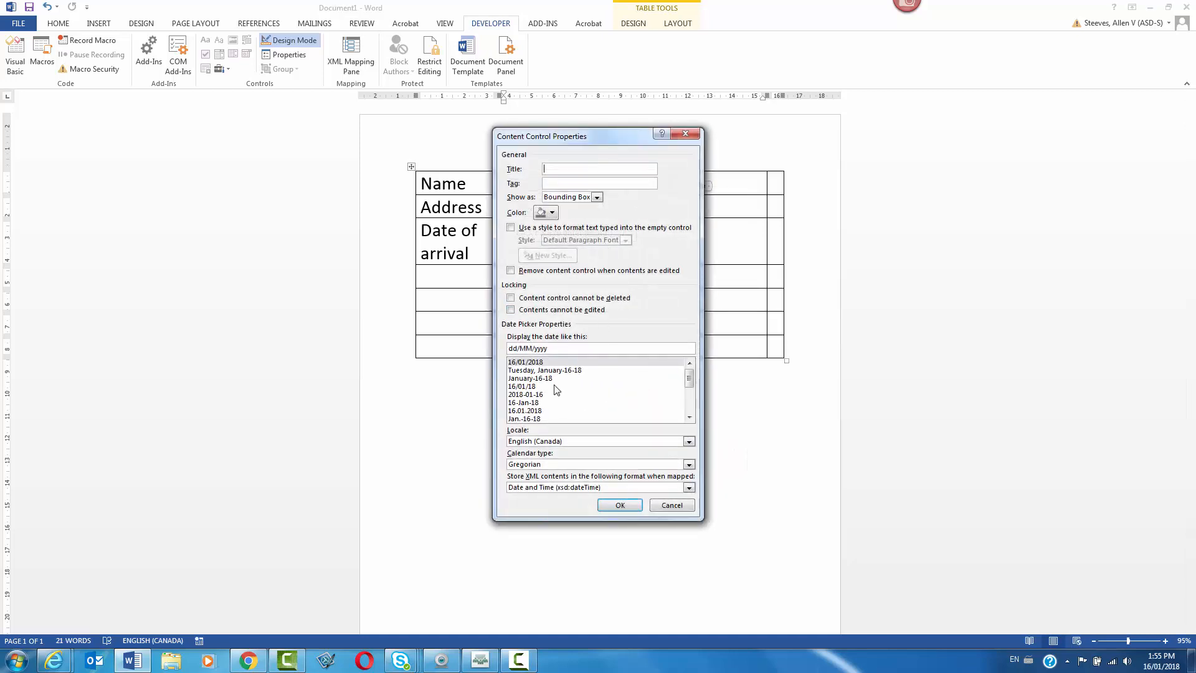
pyautogui.click(543, 370)
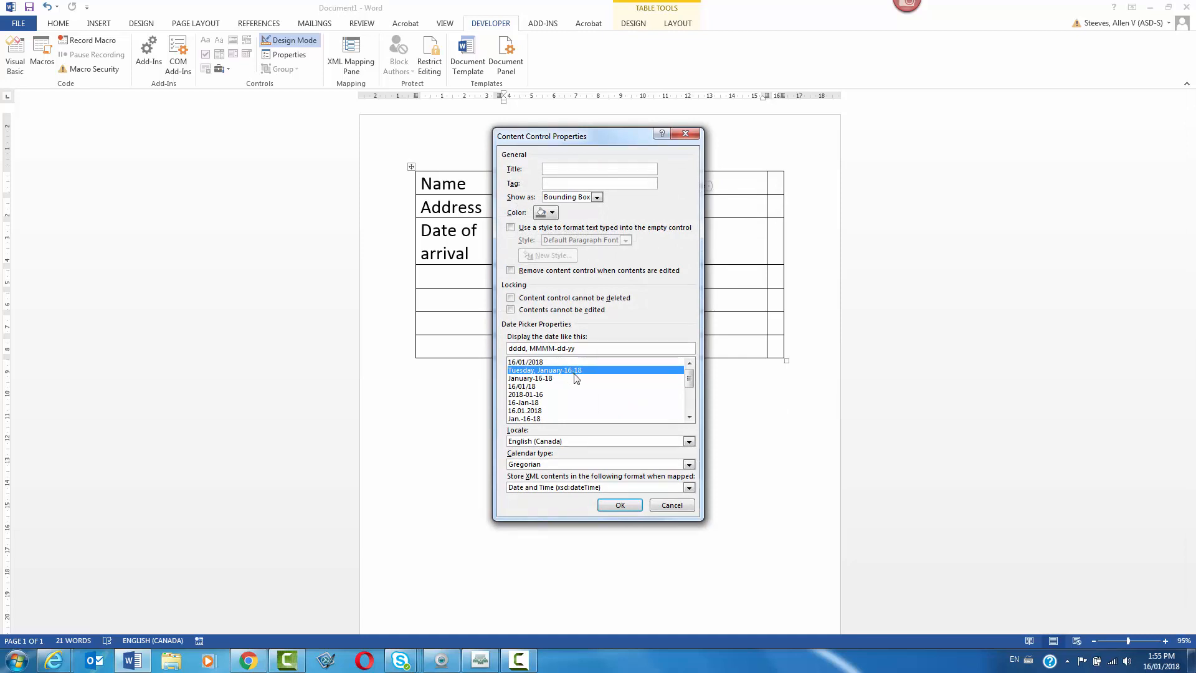
pyautogui.scroll(-5, 579, 398)
pyautogui.scroll(5, 579, 397)
pyautogui.click(548, 349)
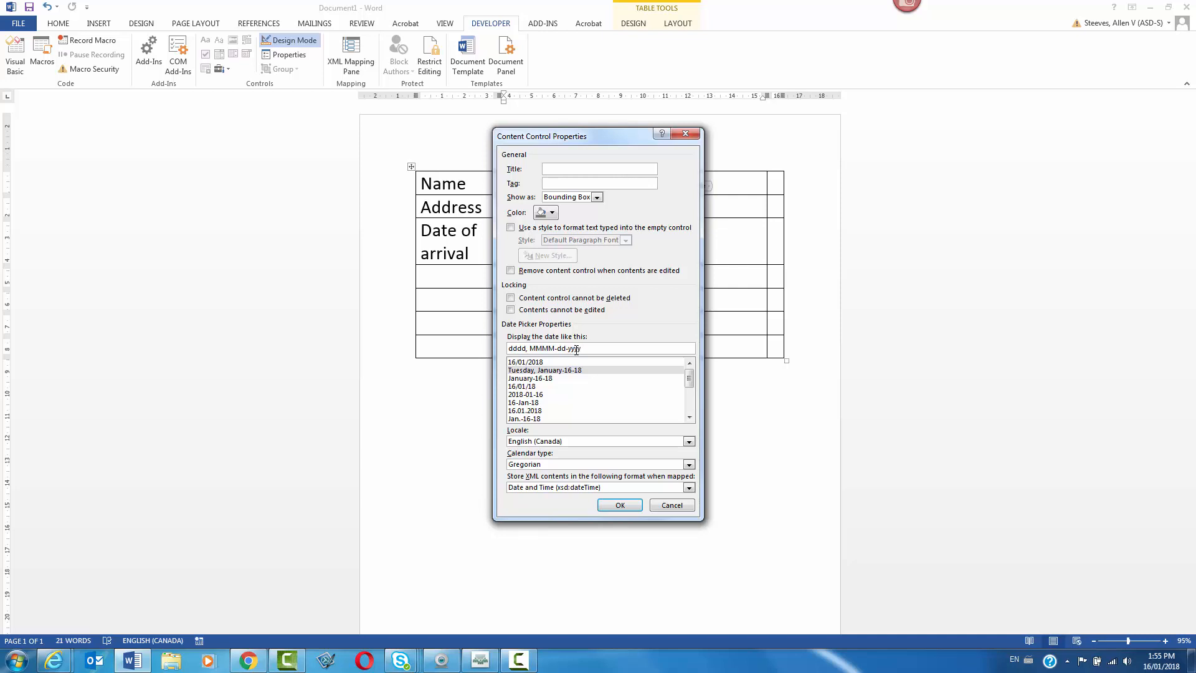
pyautogui.click(620, 506)
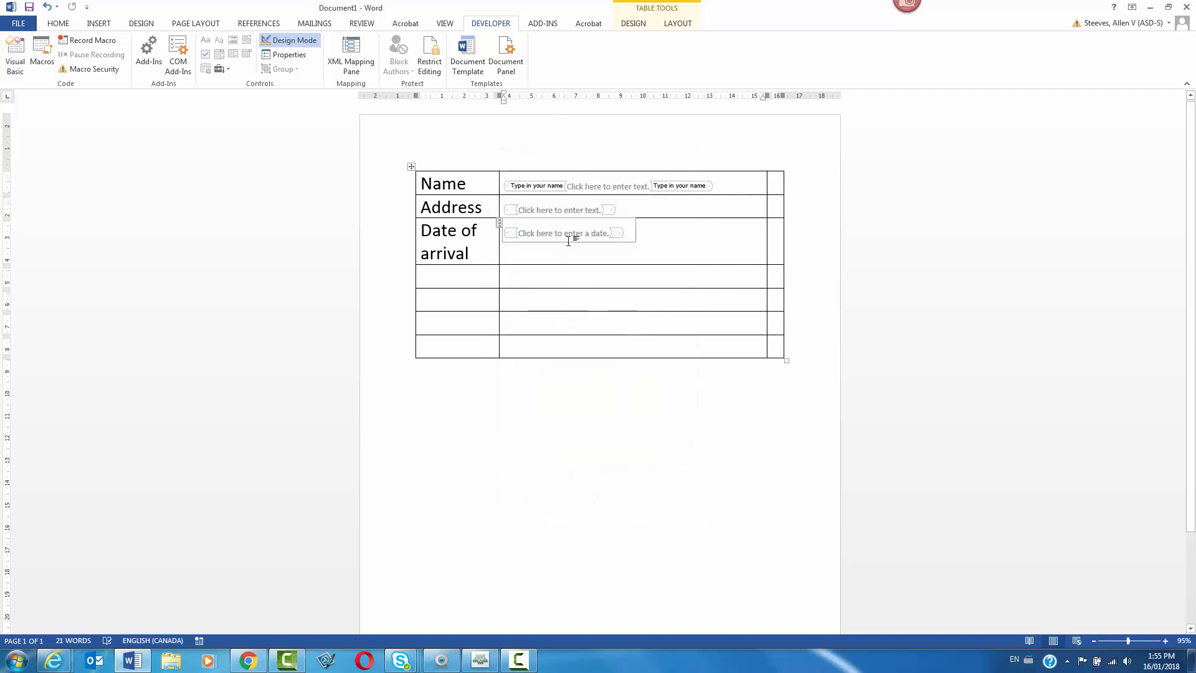
# Label the fourth row "Province of residence" and insert a drop-down list content control in the cell beside it
pyautogui.click(480, 272)
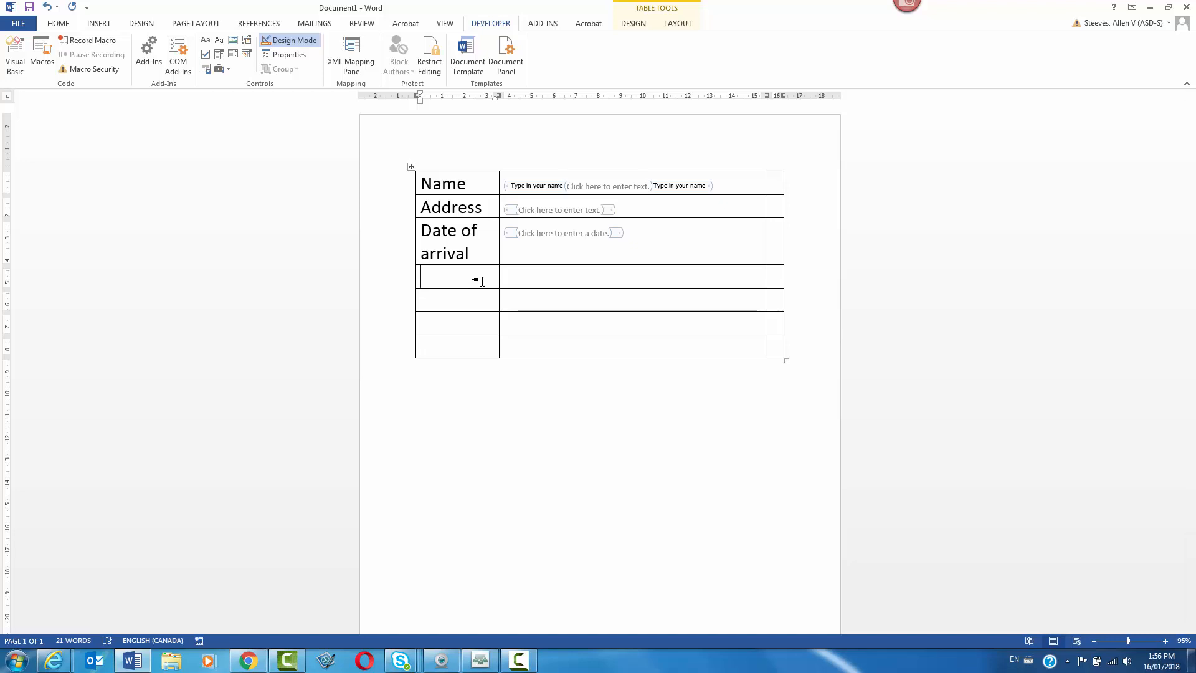
pyautogui.write('Province of res')
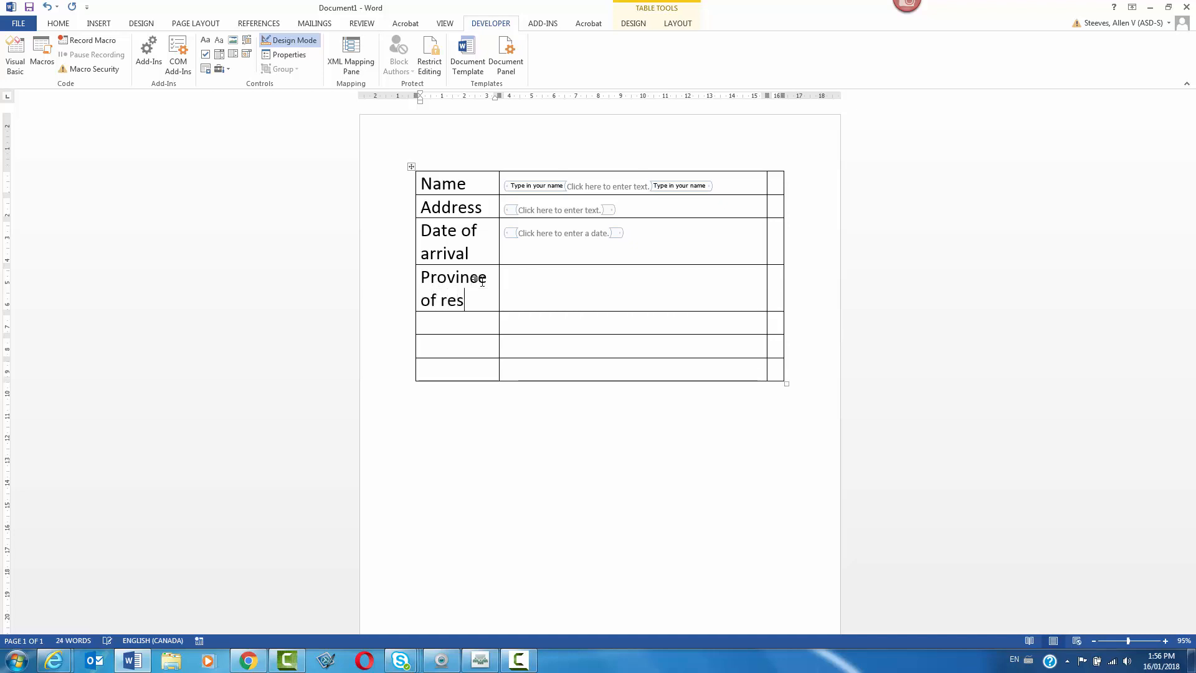
pyautogui.write('idence')
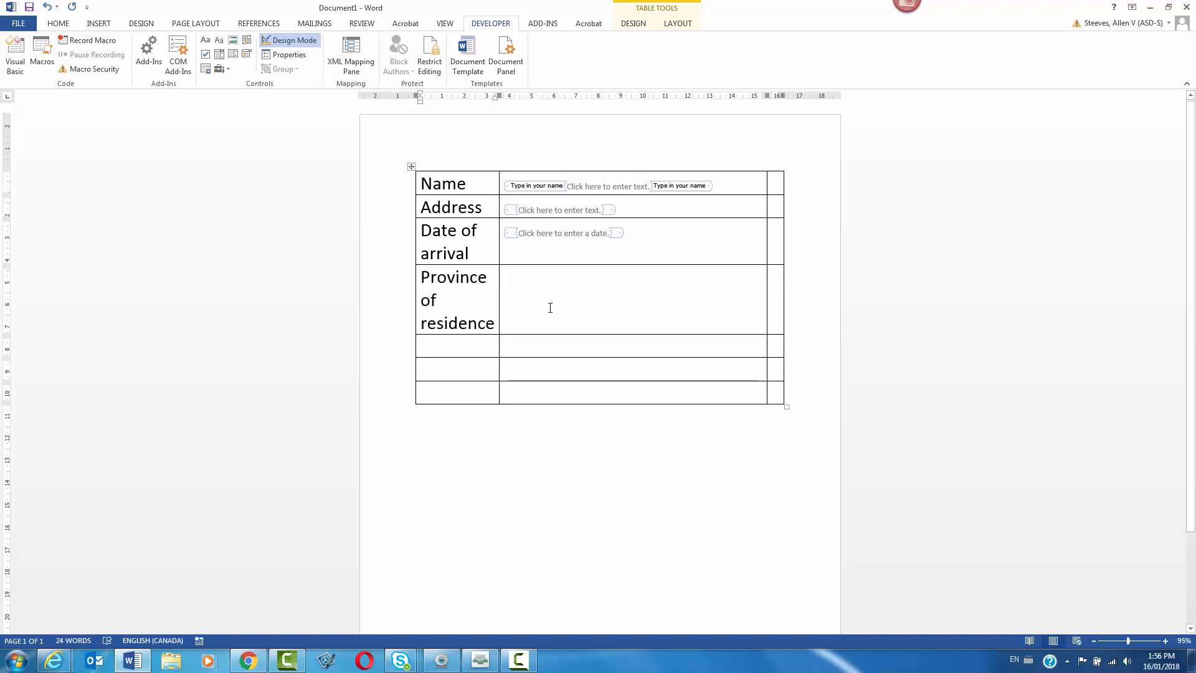
pyautogui.click(550, 307)
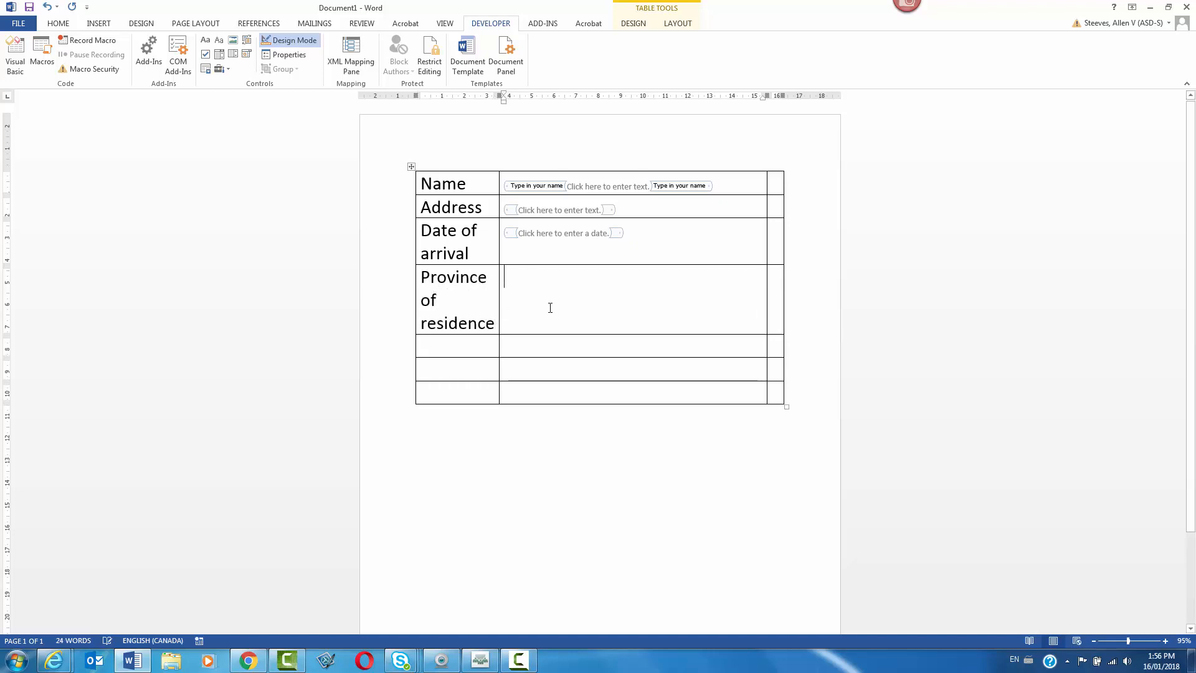
pyautogui.click(232, 55)
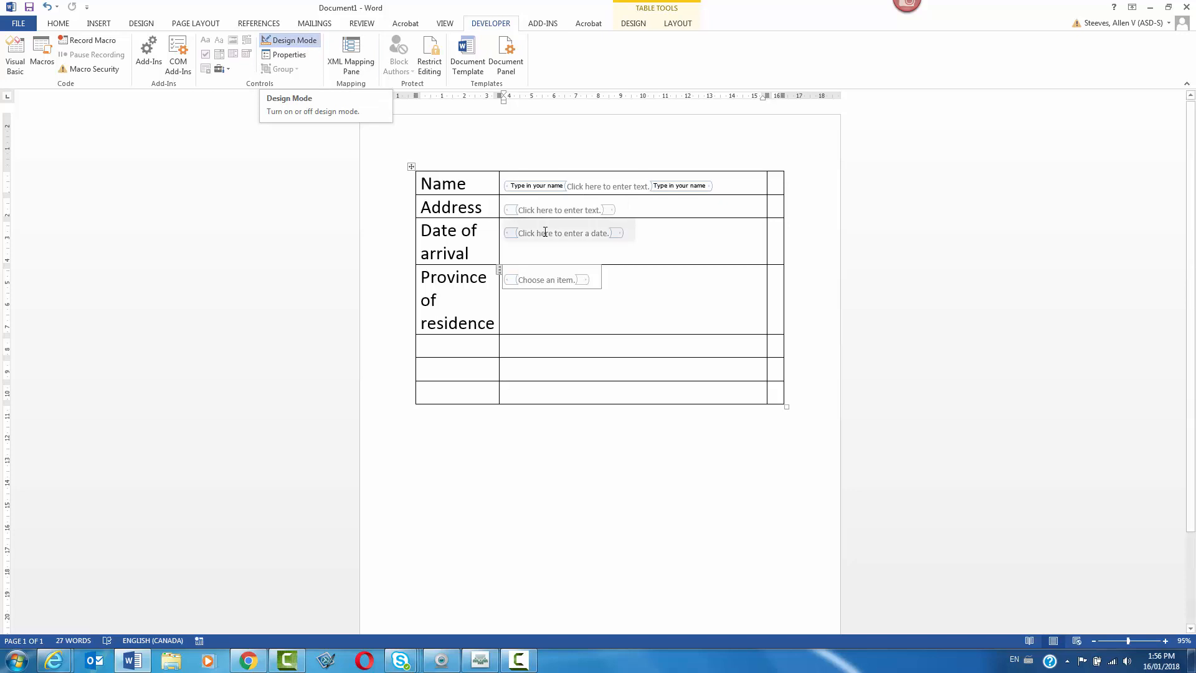
# Add the choice "NB" to the properties of the Province of residence drop-down list
pyautogui.rightClick(553, 282)
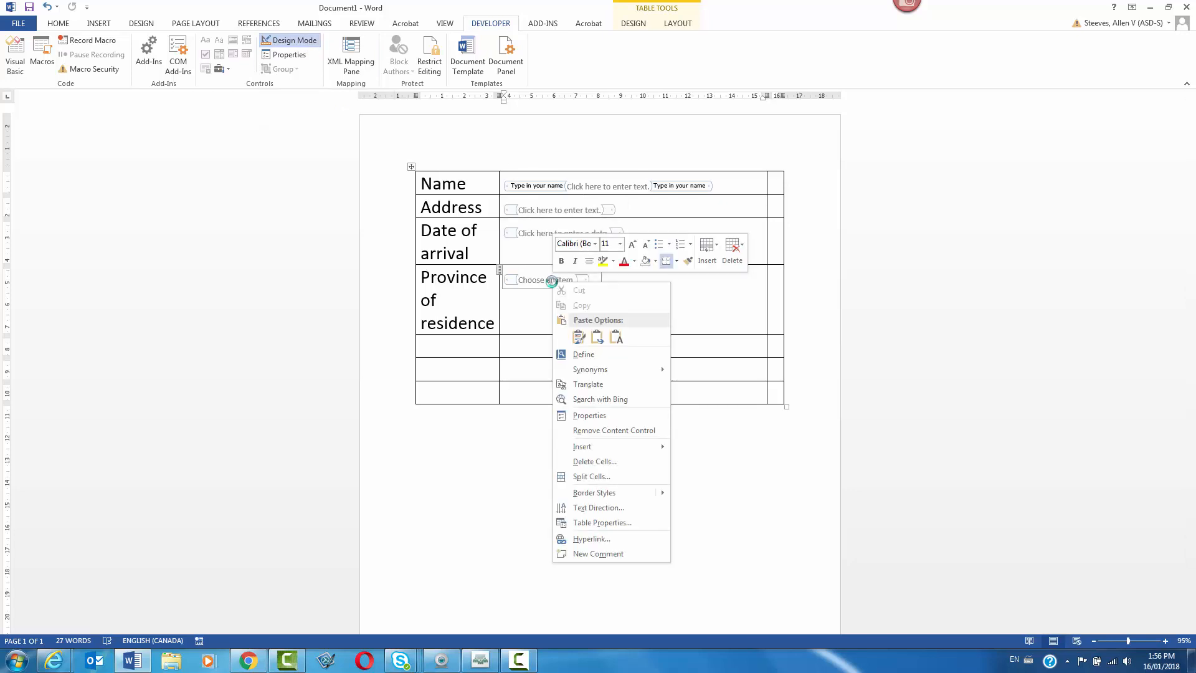
pyautogui.moveTo(605, 455)
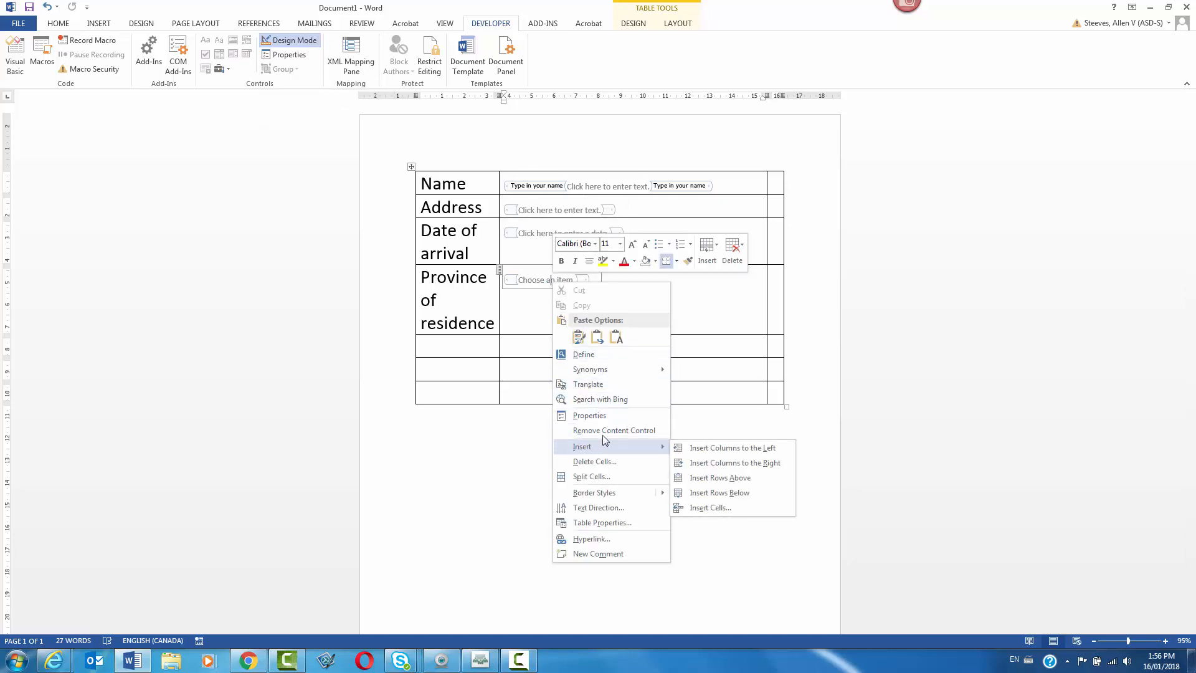
pyautogui.click(598, 415)
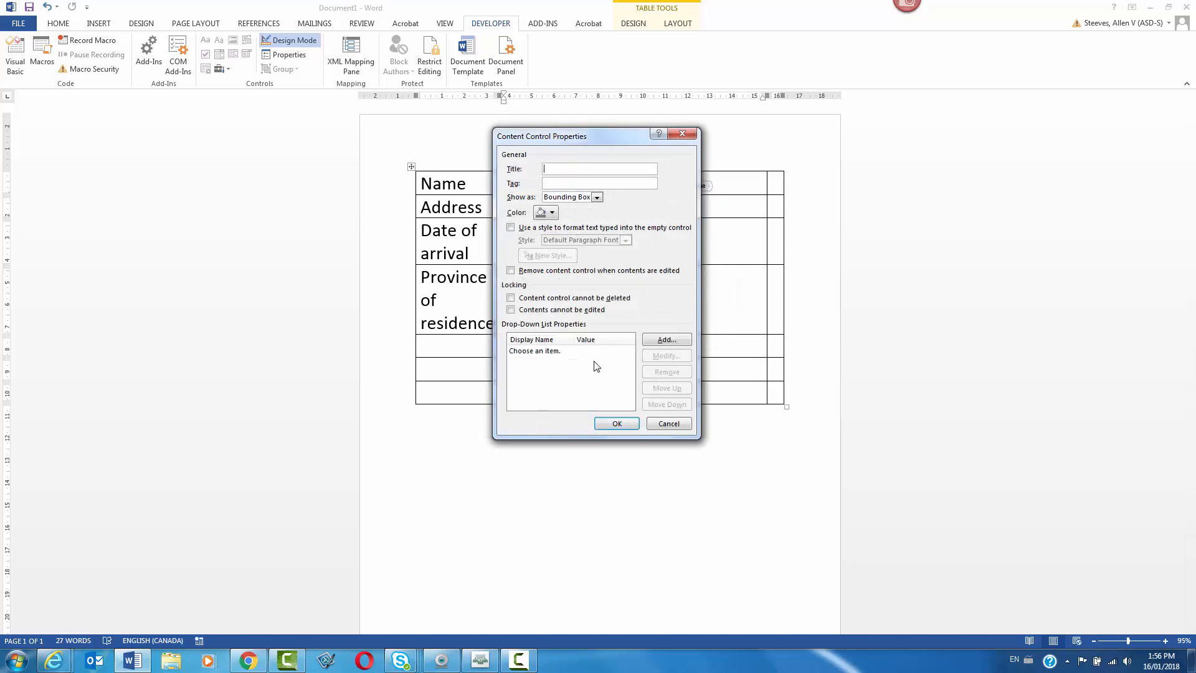
pyautogui.click(578, 350)
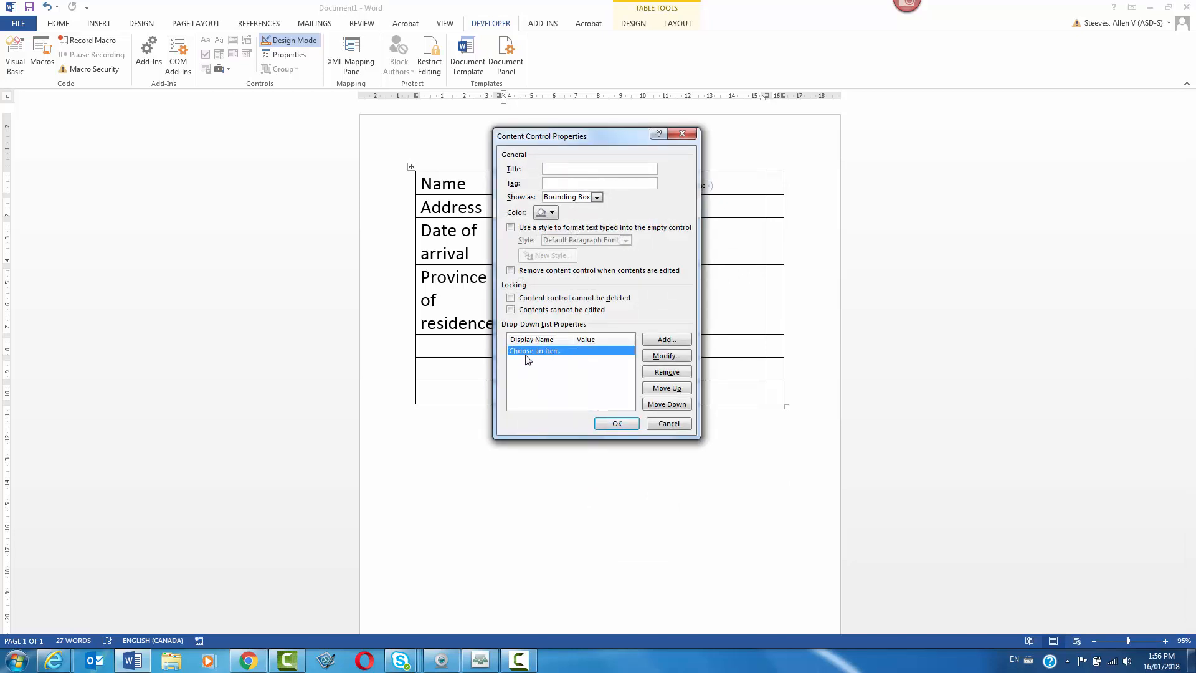
pyautogui.click(649, 340)
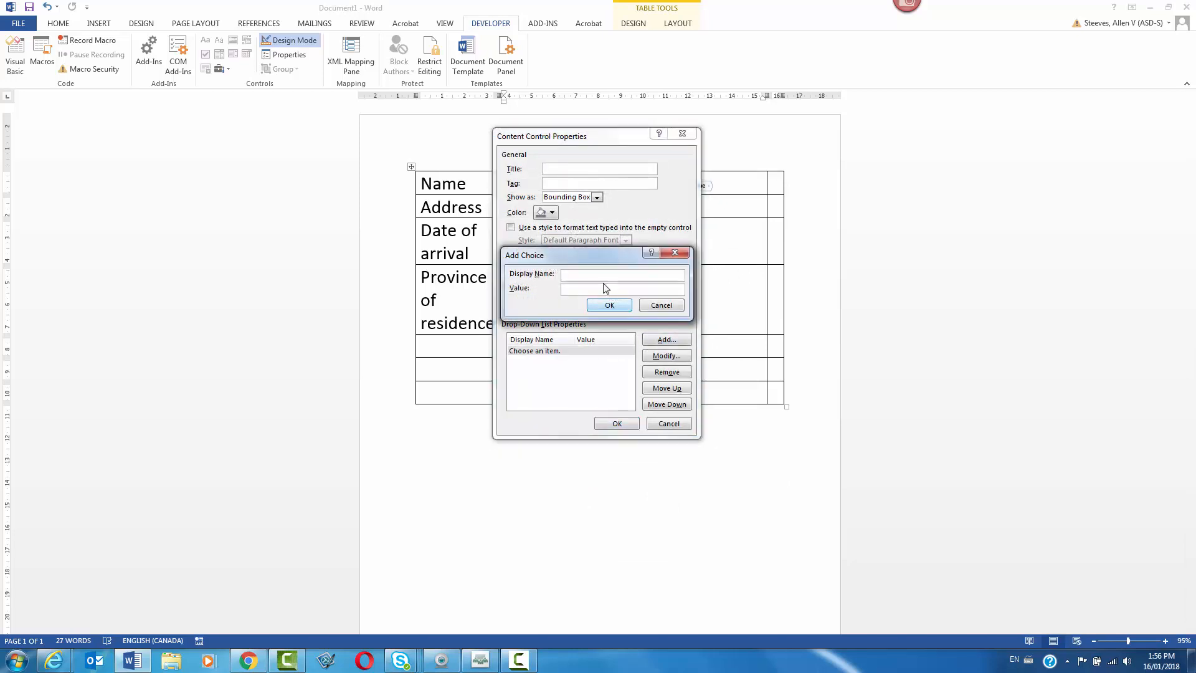
pyautogui.write('NB')
pyautogui.click(613, 308)
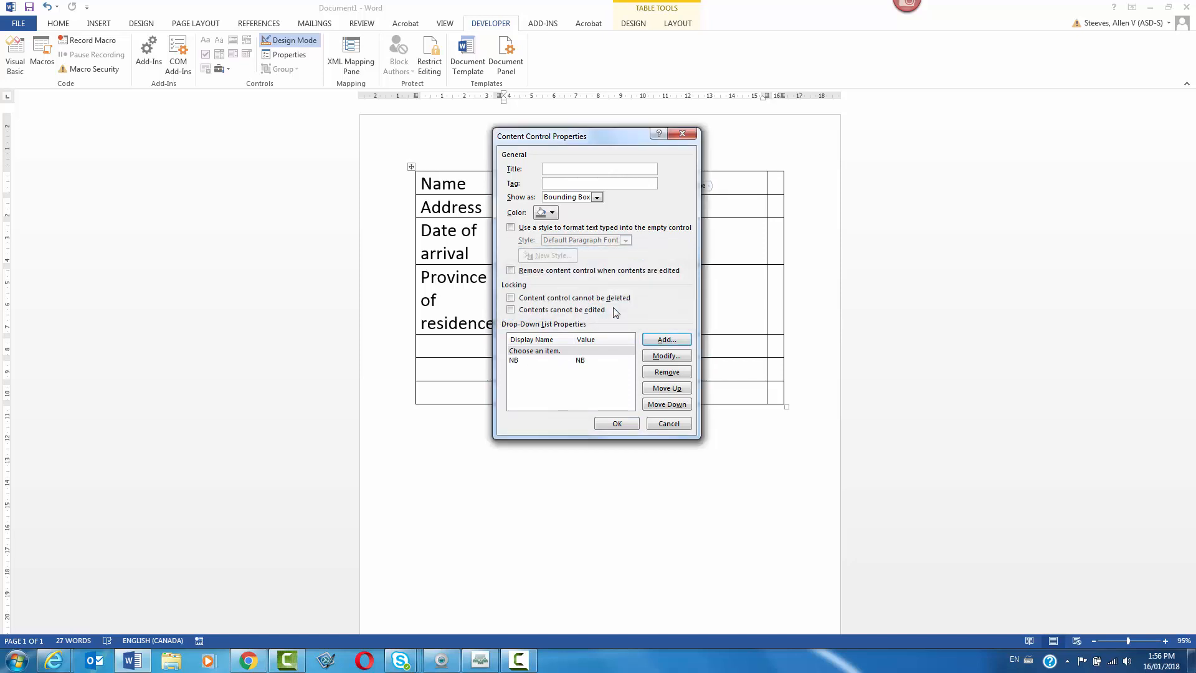
# Add the choices "PEI" and "NS" to the province list and move PEI below NS
pyautogui.click(663, 340)
pyautogui.write('PEI')
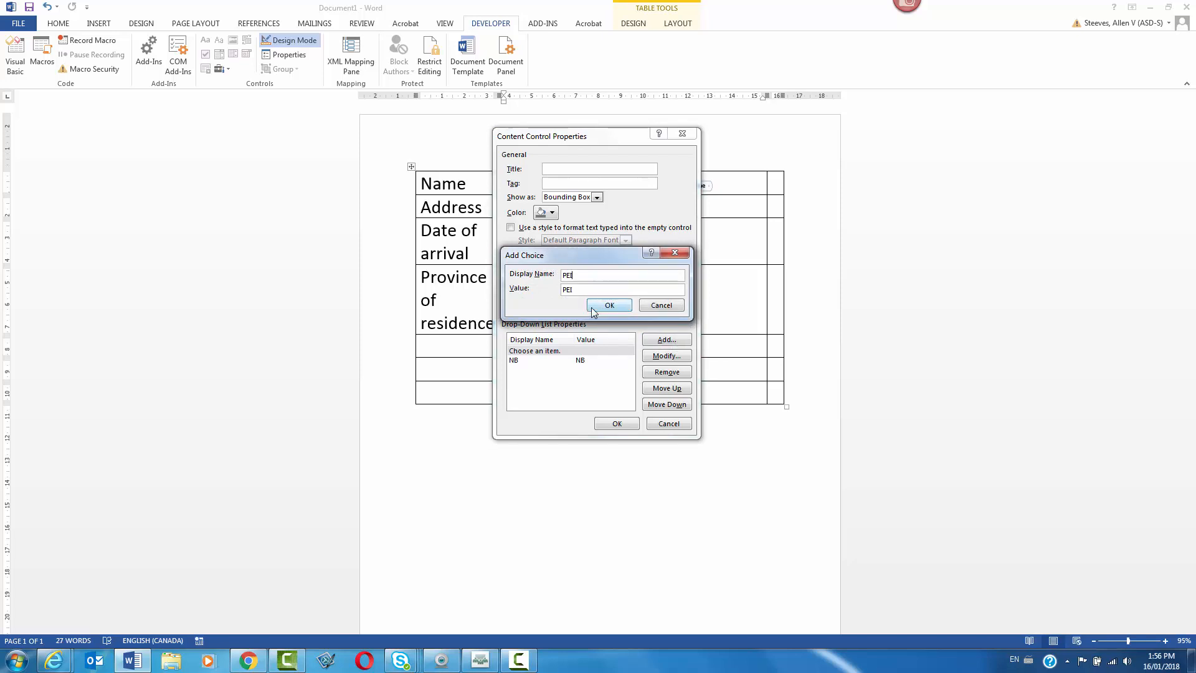
pyautogui.press('Return')
pyautogui.click(666, 342)
pyautogui.click(610, 304)
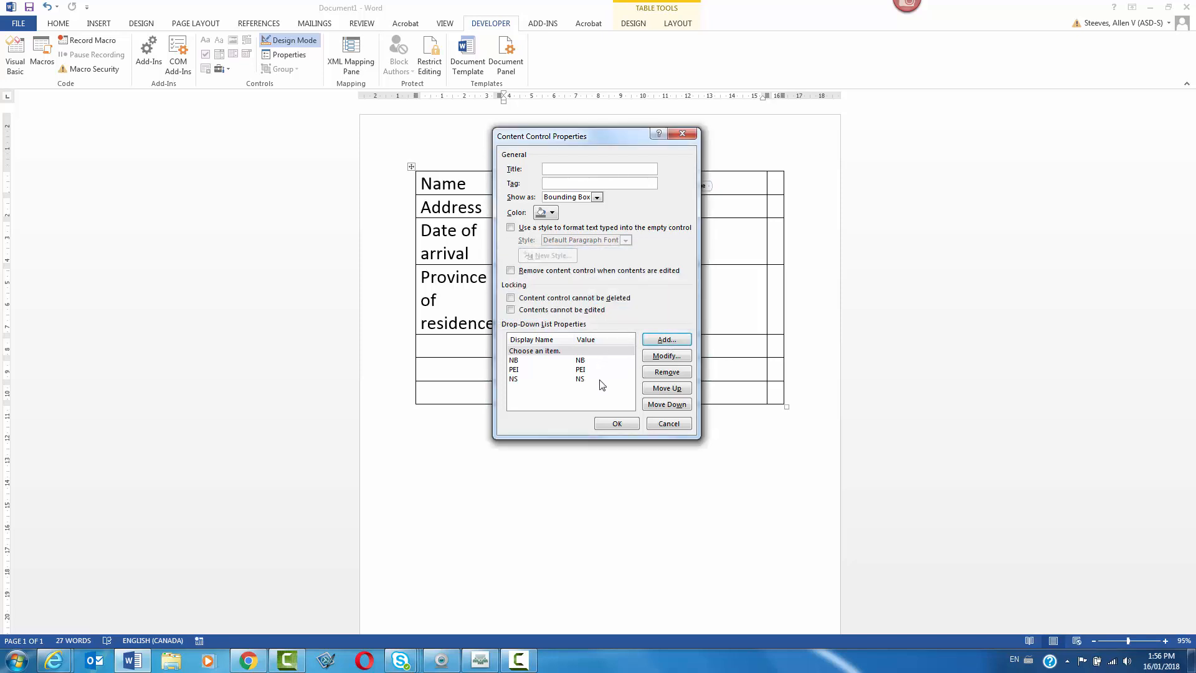
pyautogui.click(592, 370)
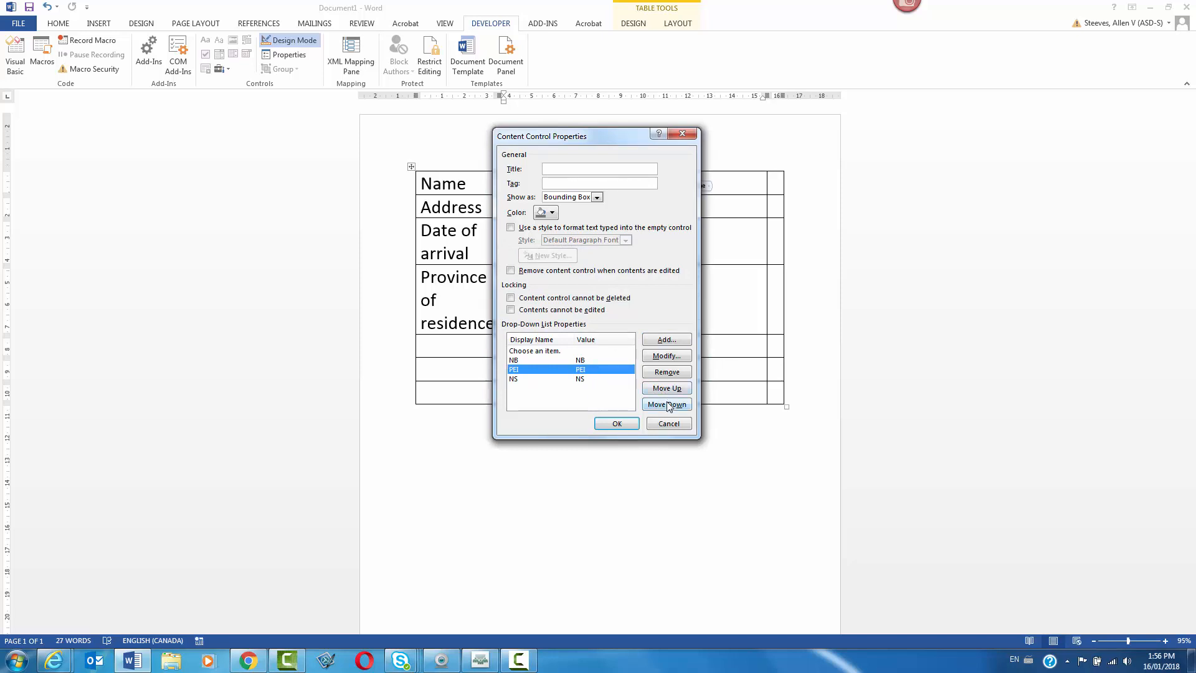
pyautogui.click(667, 405)
pyautogui.click(582, 361)
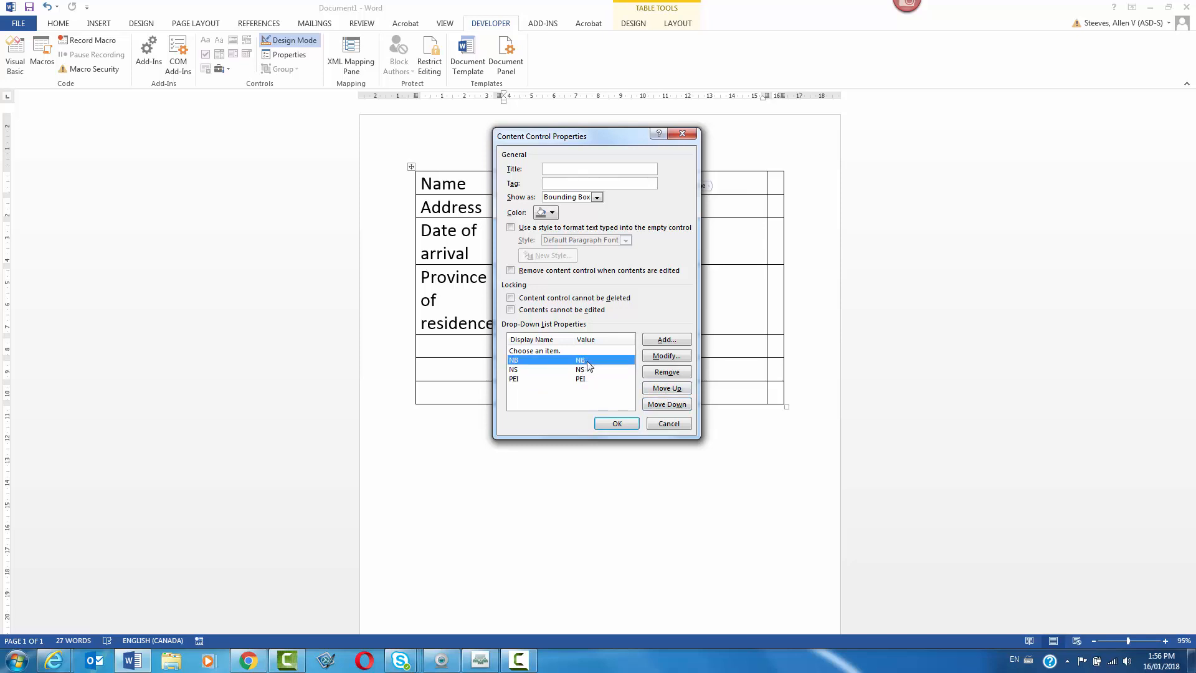
pyautogui.click(652, 356)
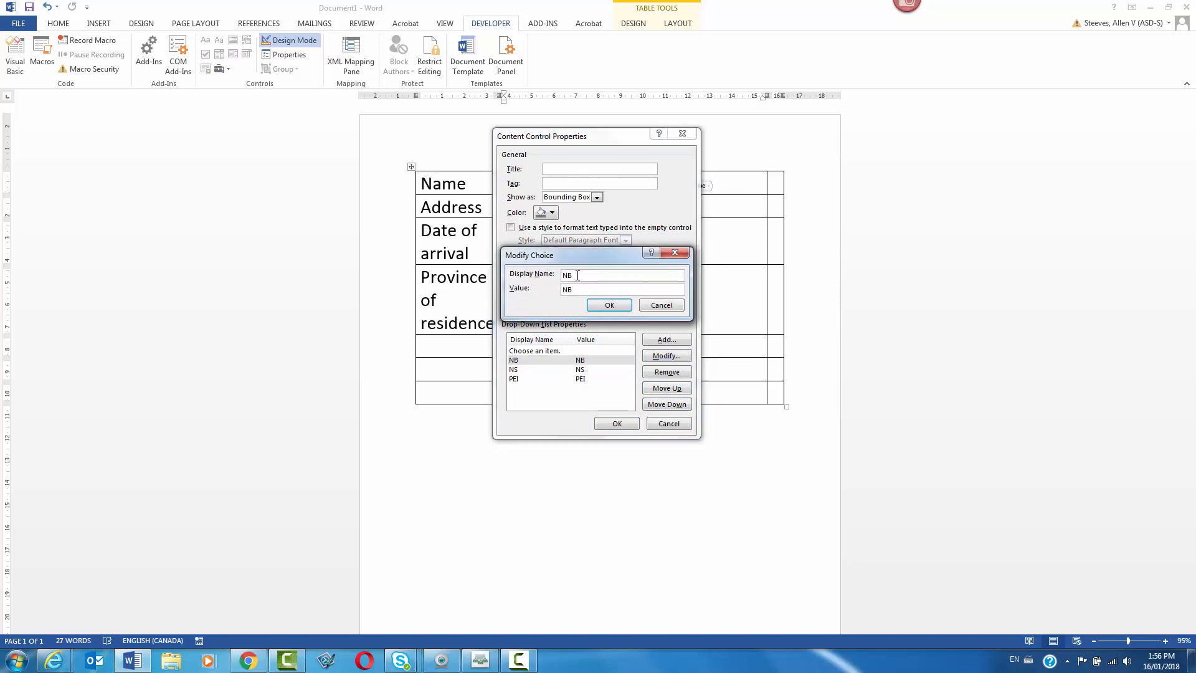
pyautogui.click(655, 305)
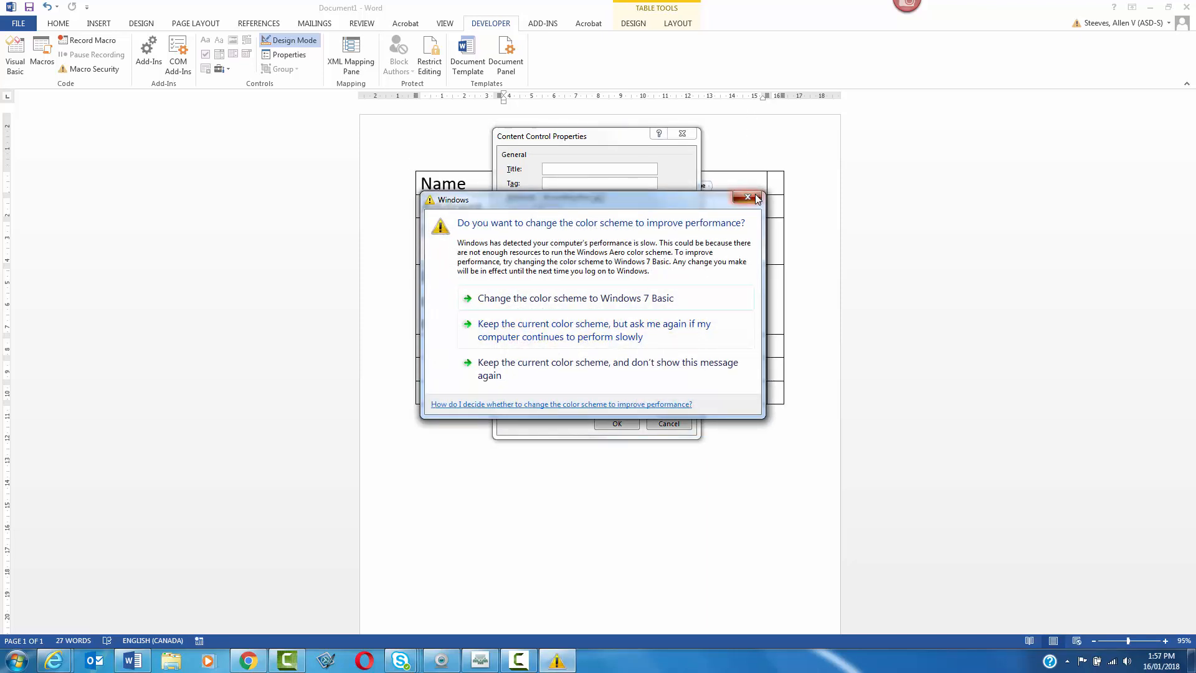
pyautogui.click(751, 197)
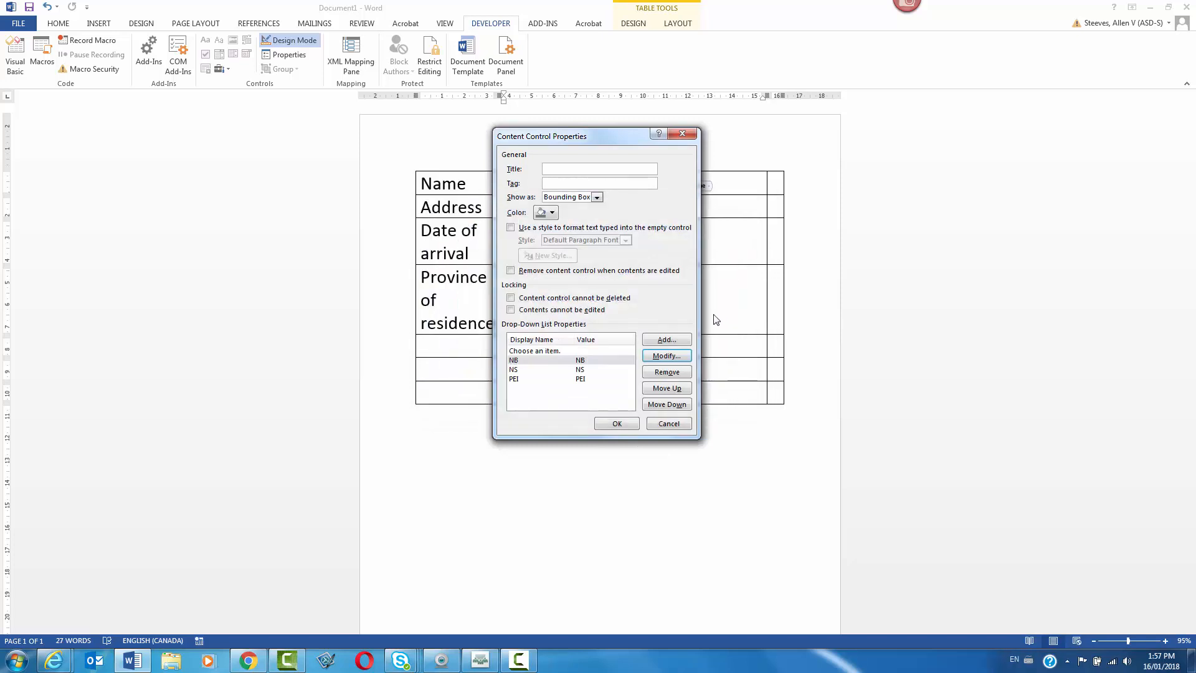
# Change the display name of the list's "Choose an item." entry to "Choose a province" and apply the properties
pyautogui.click(540, 351)
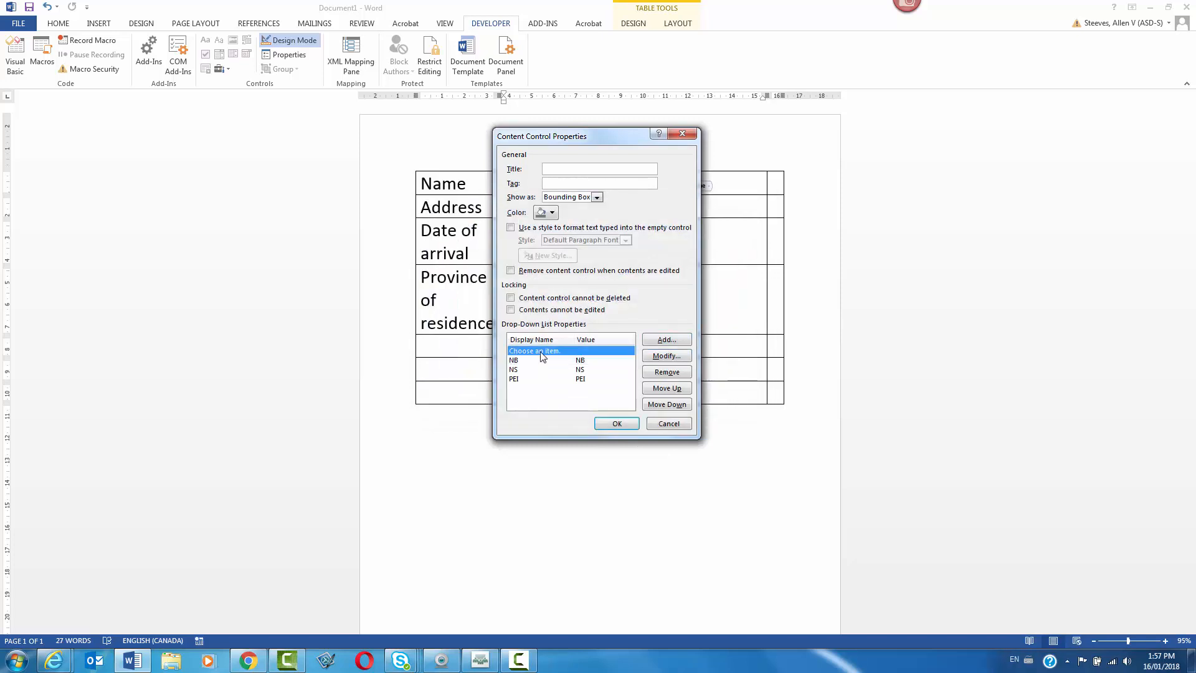
pyautogui.click(653, 357)
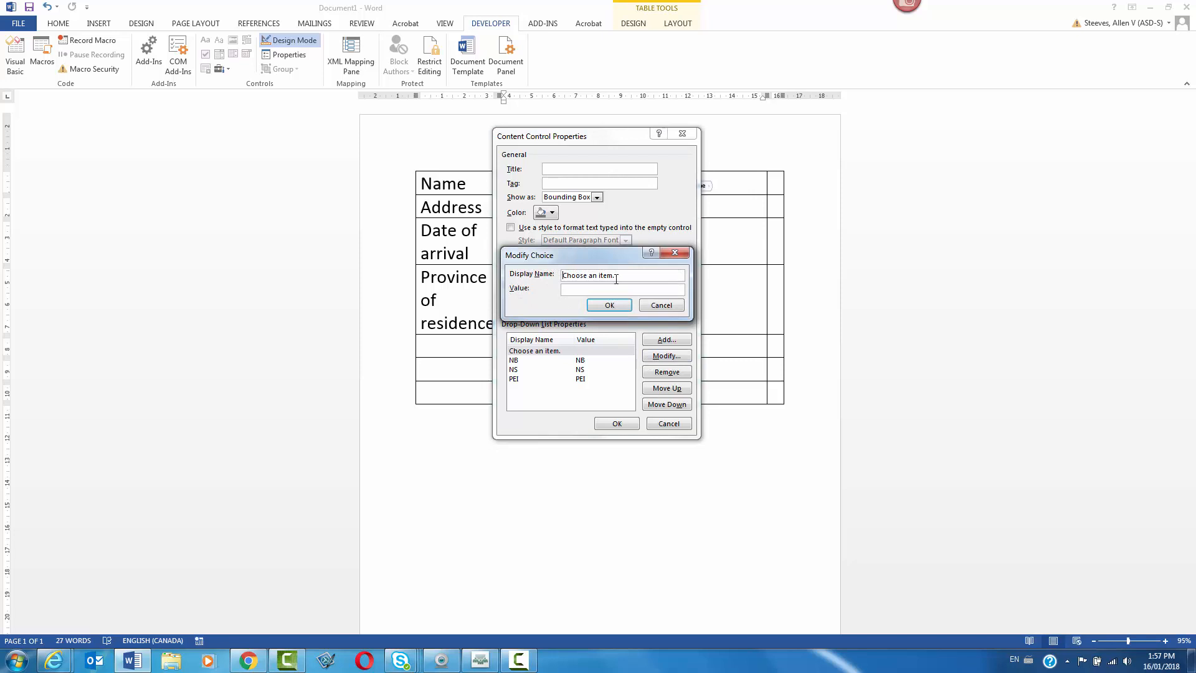
pyautogui.moveTo(616, 279); pyautogui.dragTo(594, 275)
pyautogui.press('BackSpace')
pyautogui.click(611, 307)
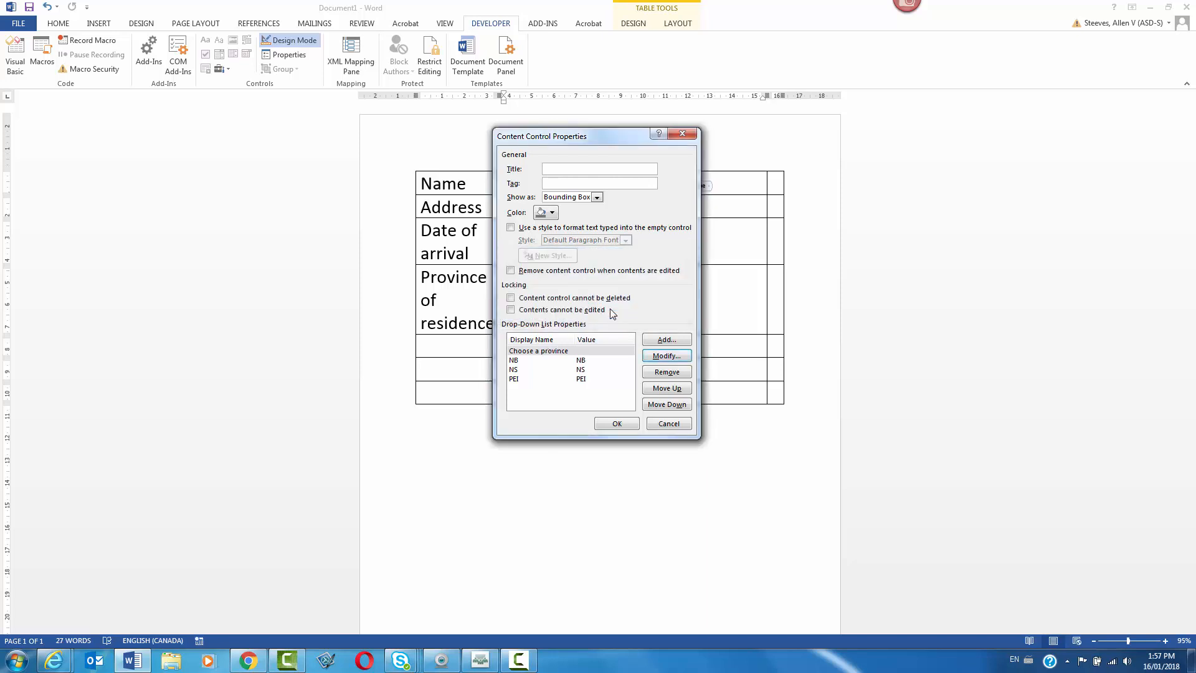
pyautogui.click(625, 423)
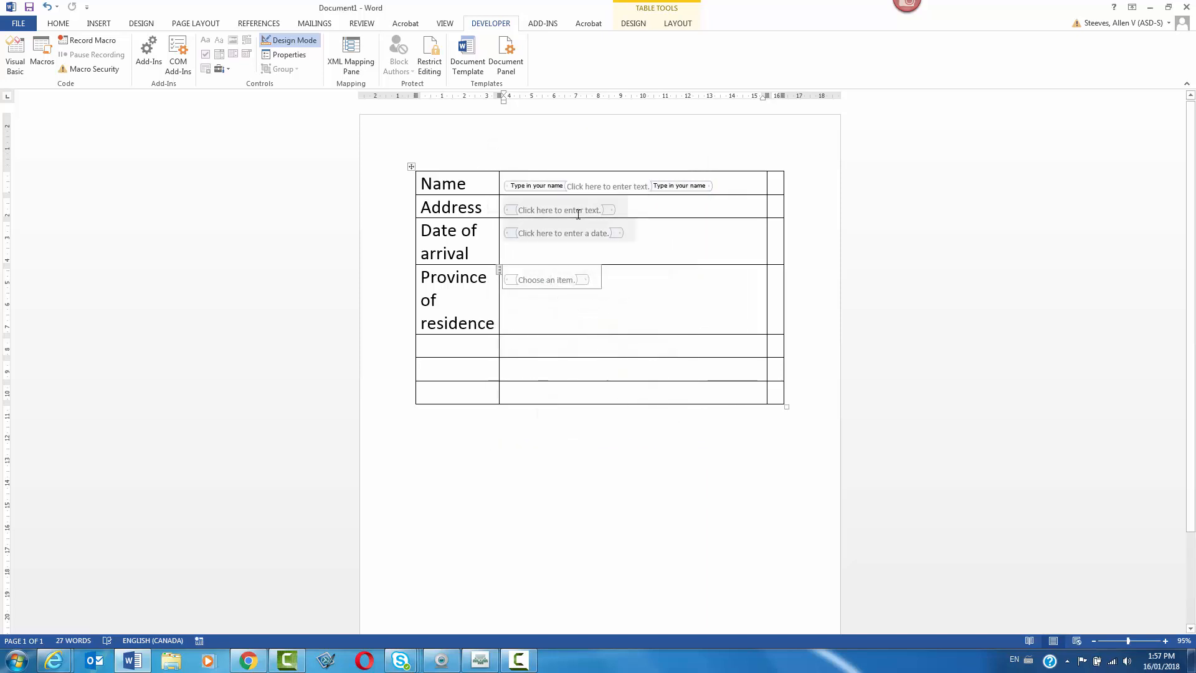
# Review the list entries in the Province of residence drop-down's properties
pyautogui.rightClick(573, 279)
pyautogui.click(608, 413)
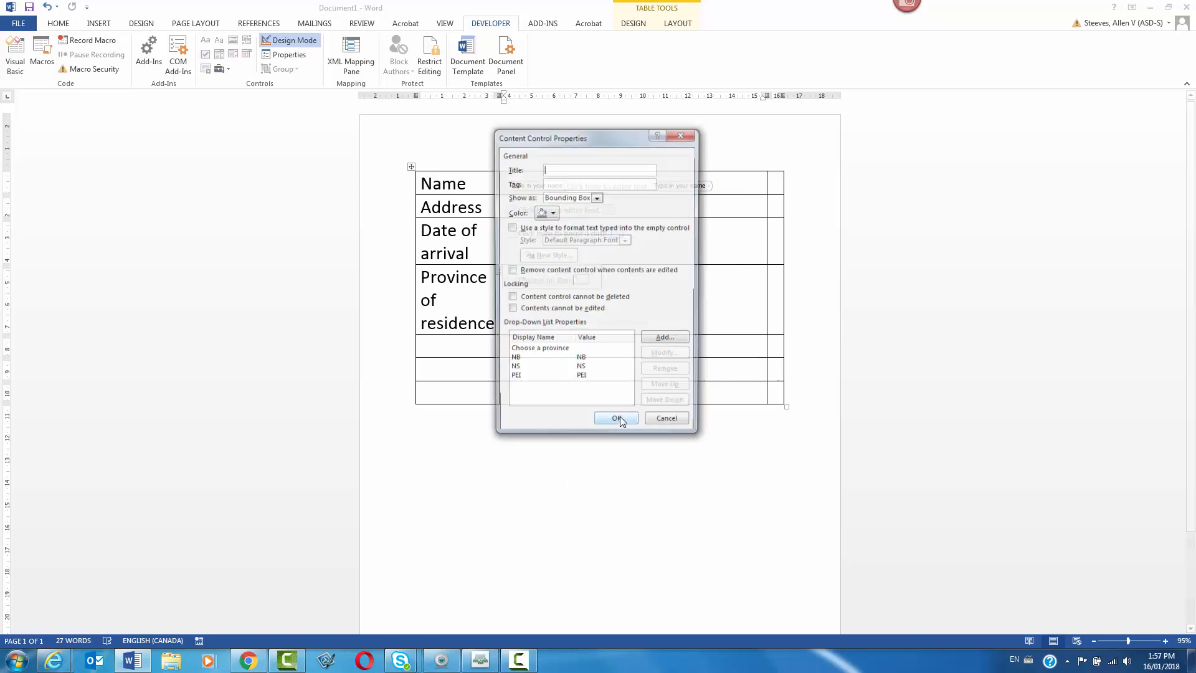
pyautogui.click(572, 350)
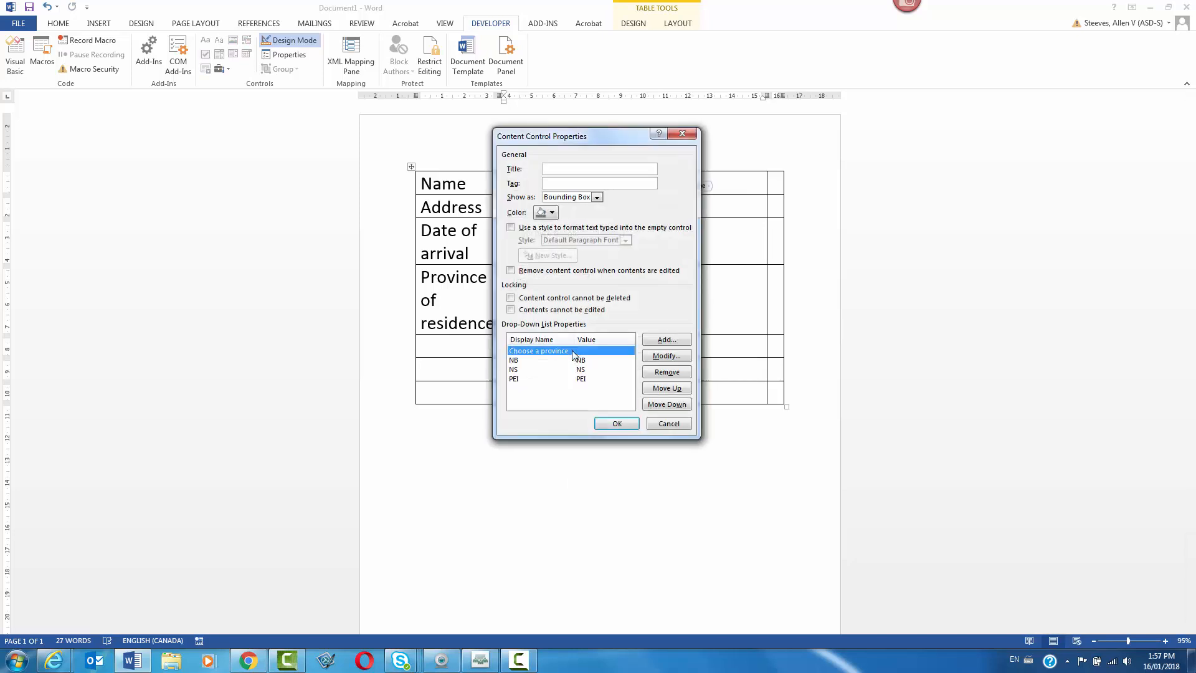
pyautogui.click(620, 424)
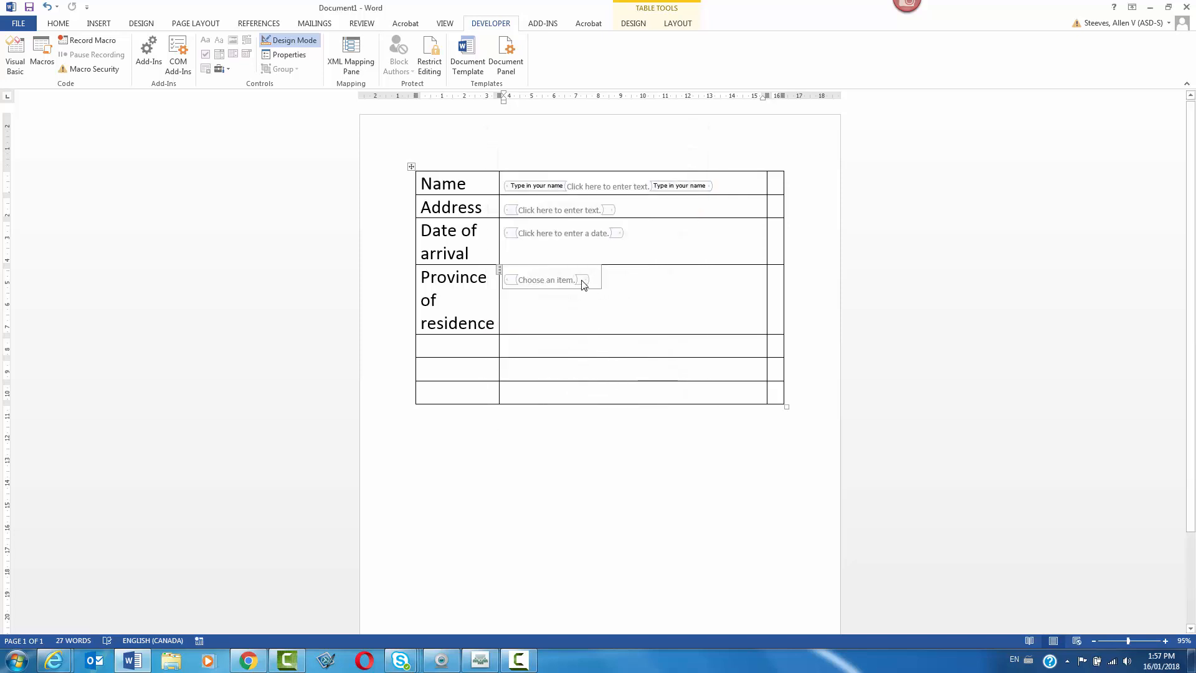
# Check the title and tag in the properties of the Name row's content control
pyautogui.click(576, 212)
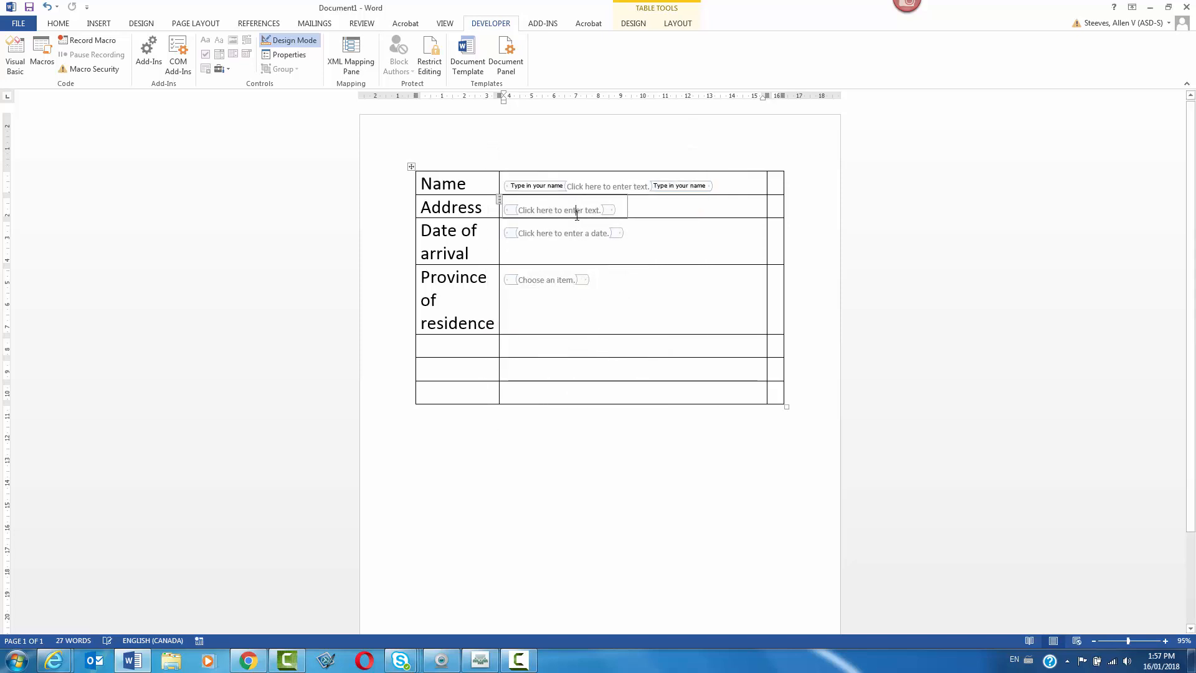
pyautogui.click(589, 187)
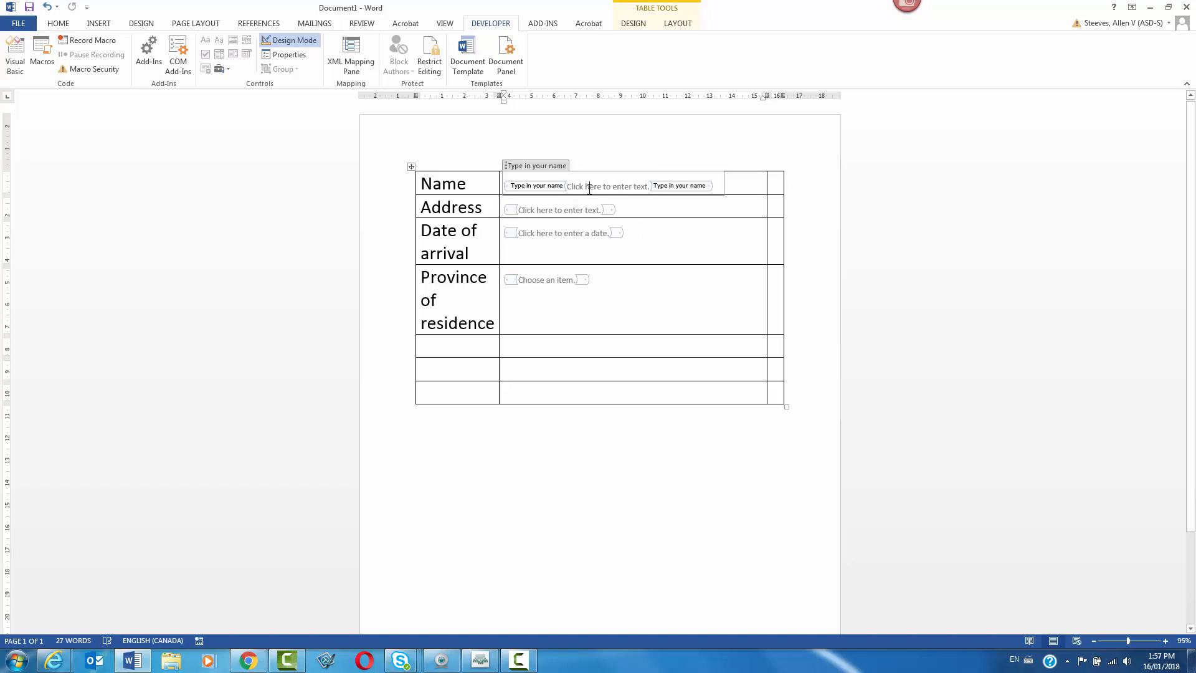
pyautogui.rightClick(589, 187)
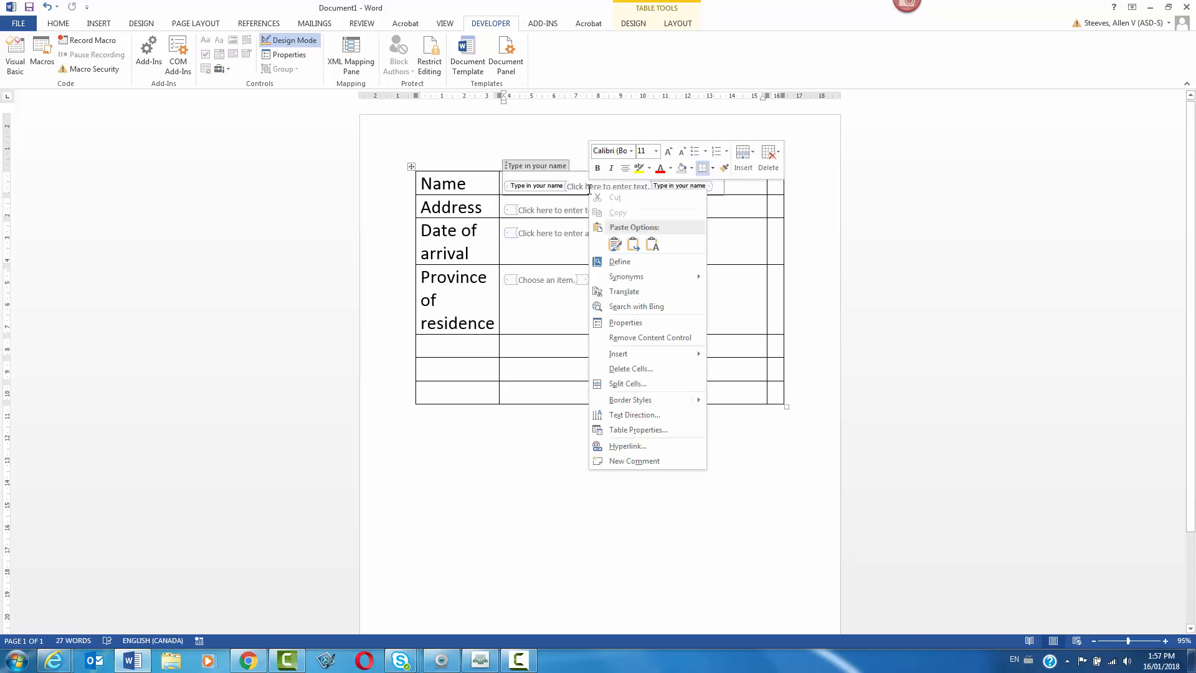
pyautogui.click(651, 324)
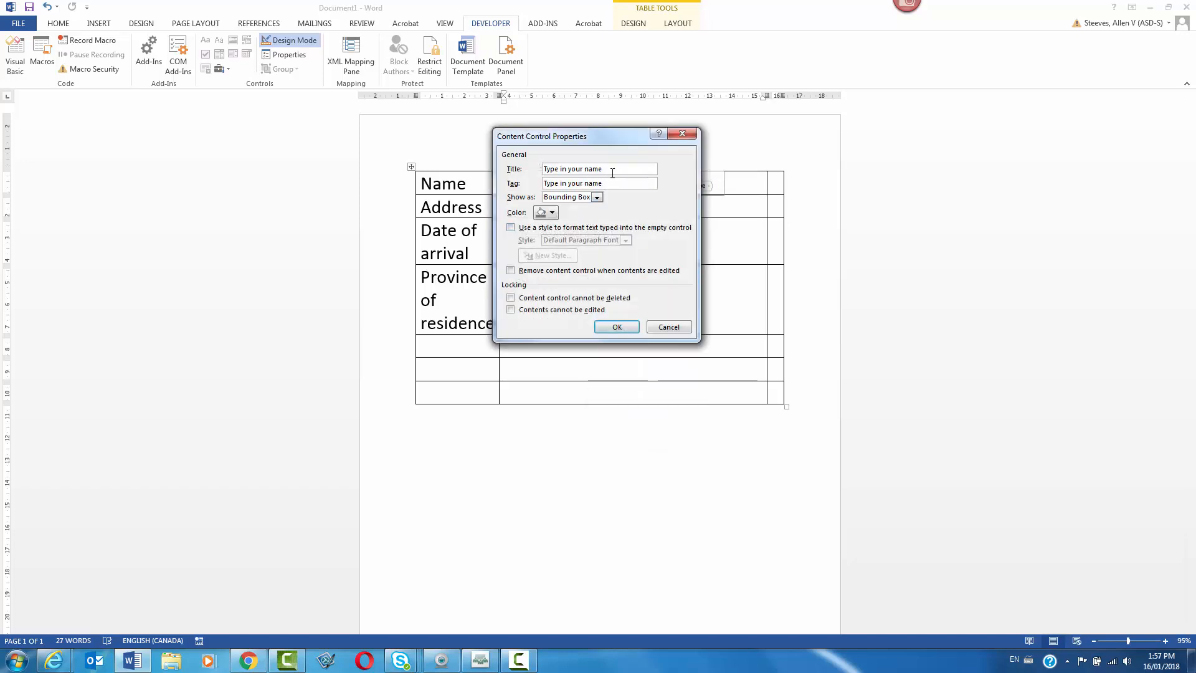
pyautogui.click(617, 326)
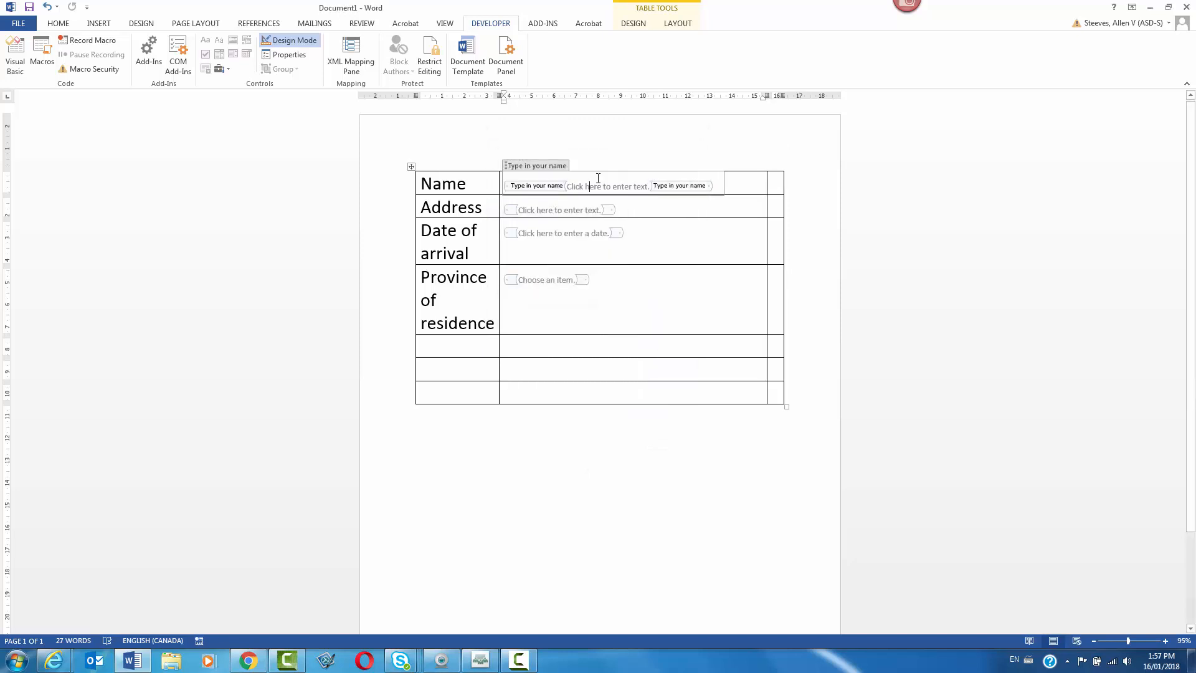
# Review the Name control's properties again and close them without making changes
pyautogui.rightClick(601, 186)
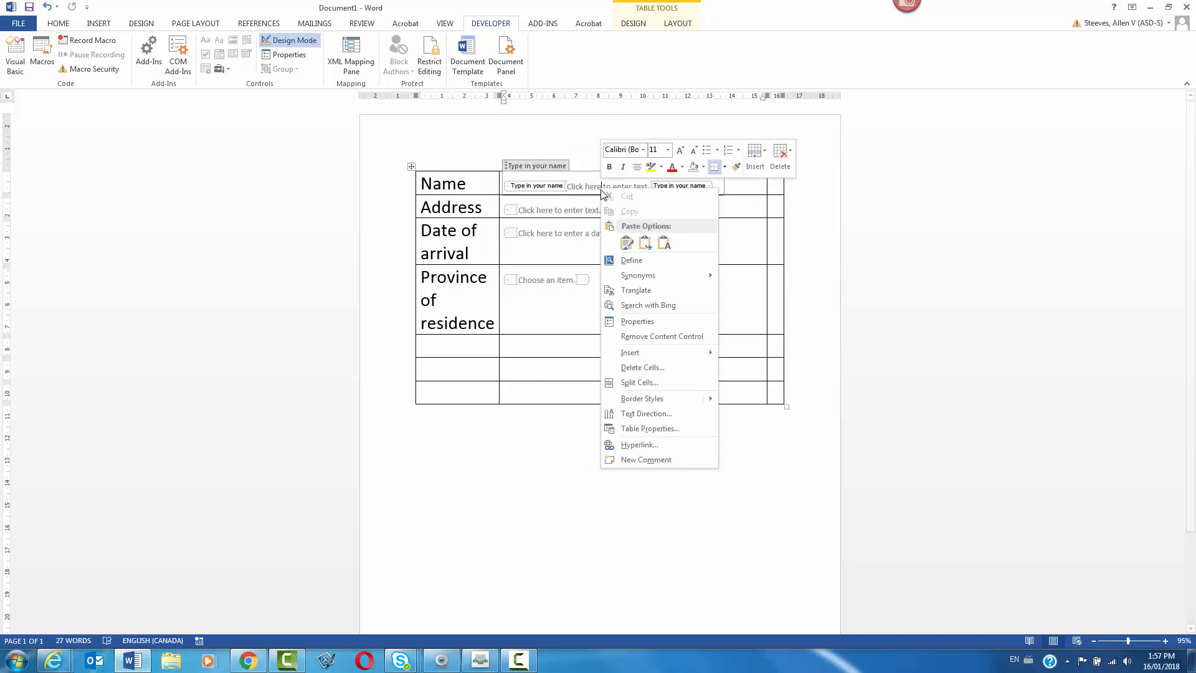
pyautogui.click(652, 319)
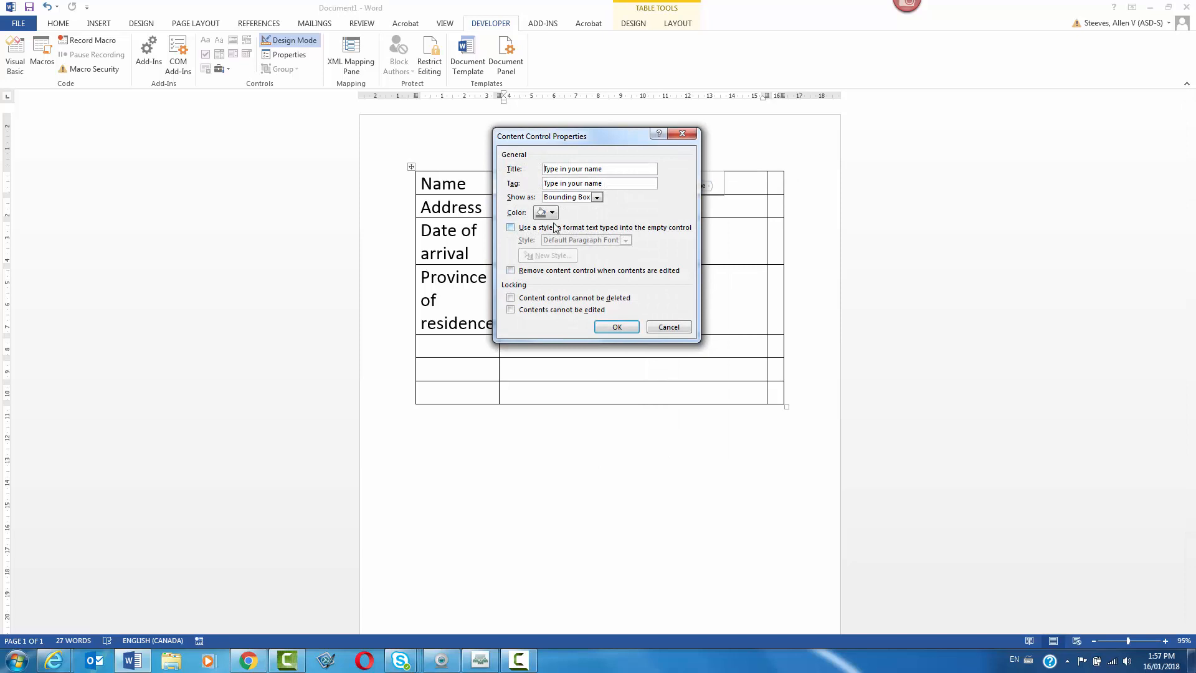
pyautogui.click(667, 326)
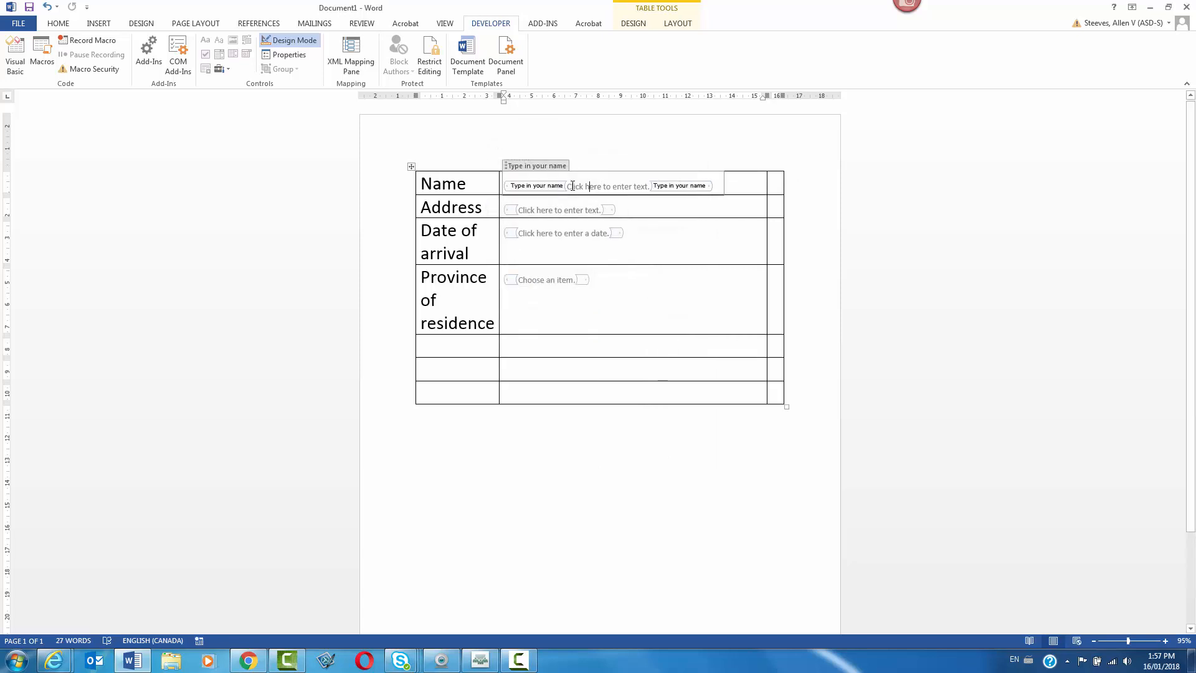
# Replace the Name row's placeholder text with "Type in your full name", keeping the final period
pyautogui.moveTo(570, 187); pyautogui.dragTo(643, 191)
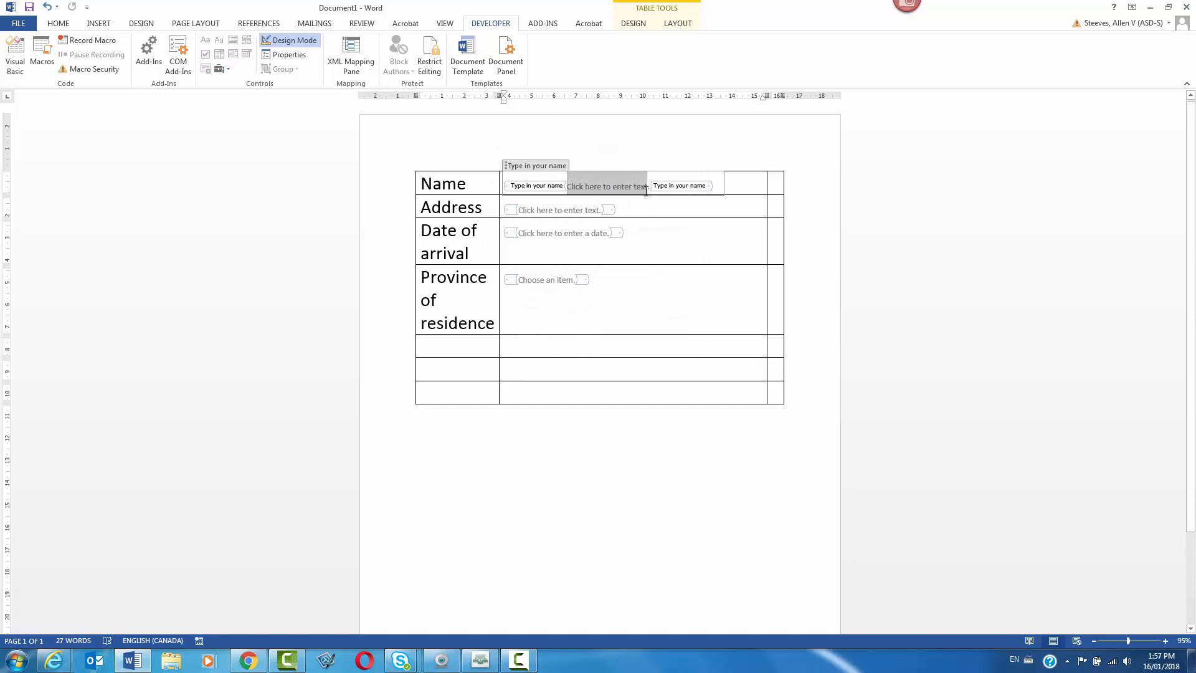
pyautogui.write('Type in y')
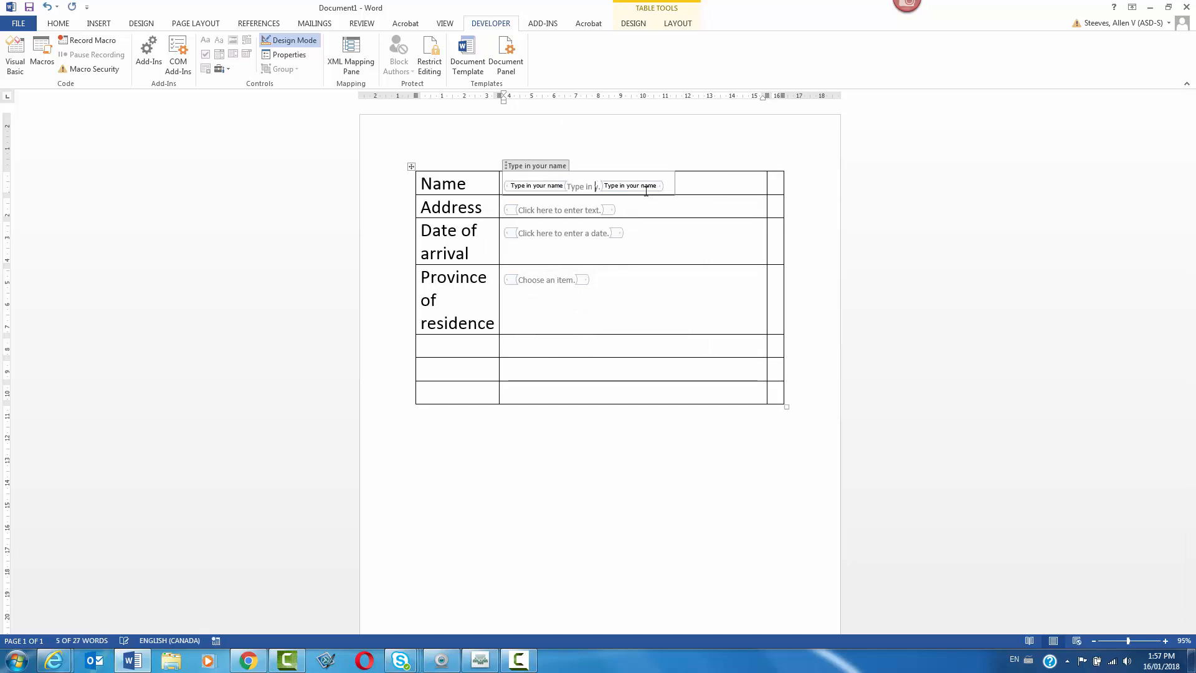
pyautogui.write('our full name')
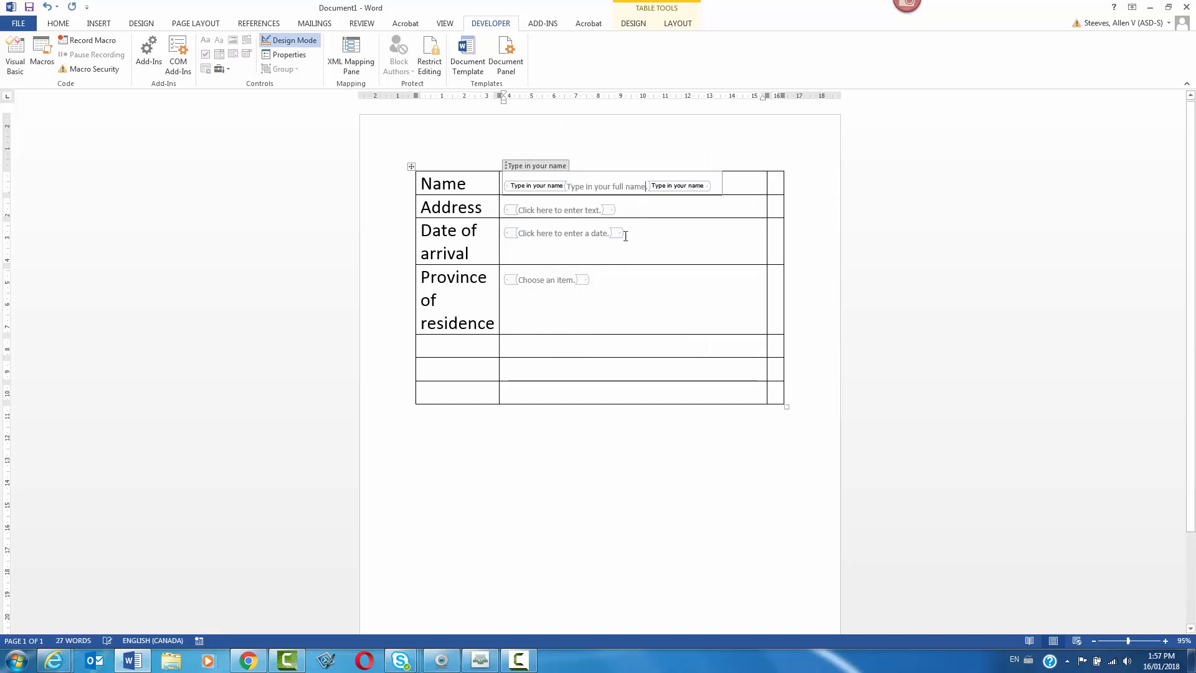
# Replace the Province of residence row's placeholder text with "Choose a province."
pyautogui.click(563, 280)
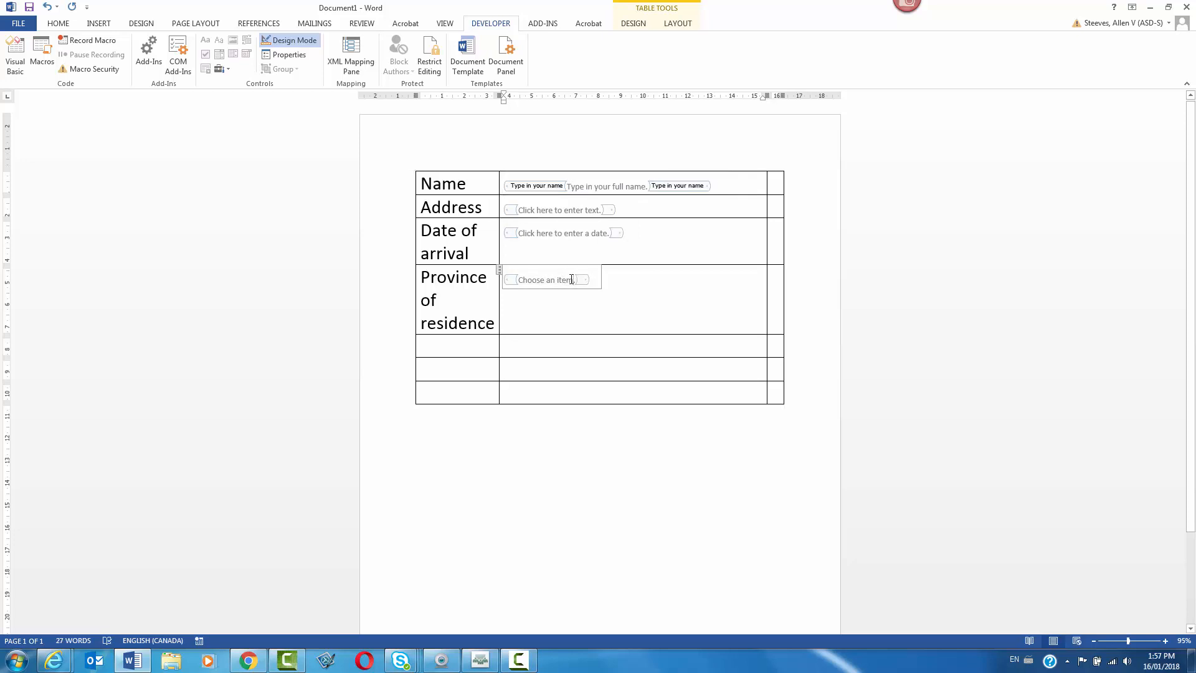
pyautogui.moveTo(573, 279); pyautogui.dragTo(525, 281)
pyautogui.write('Ch')
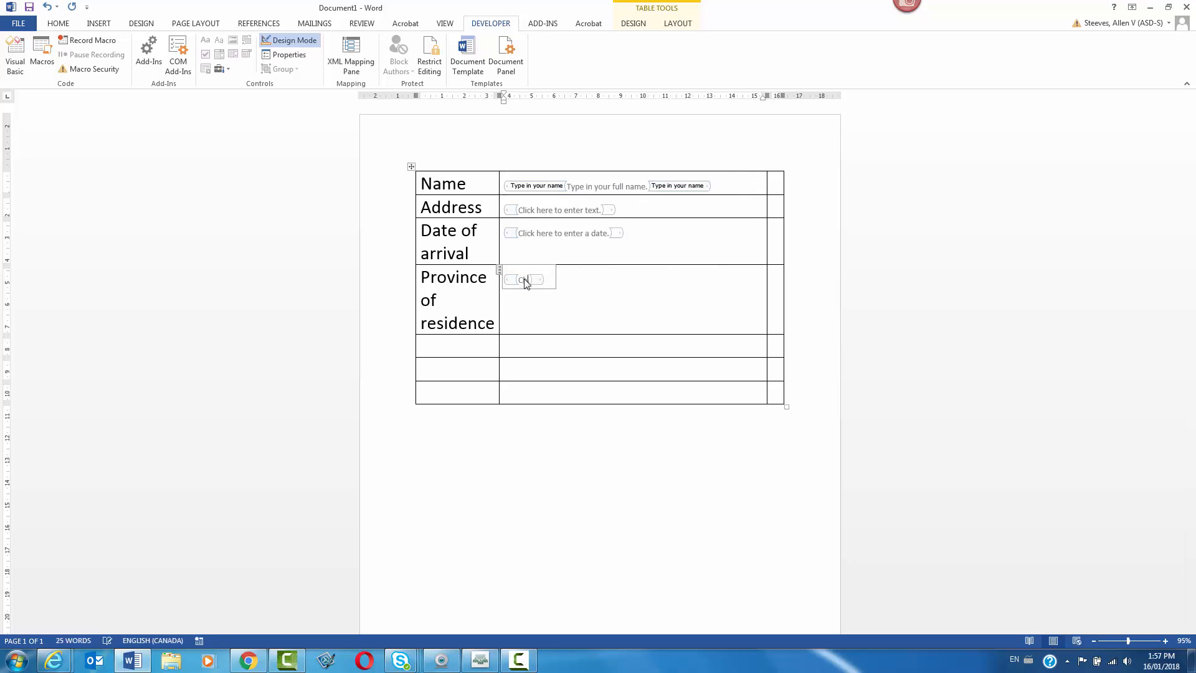
pyautogui.write('oose a province.')
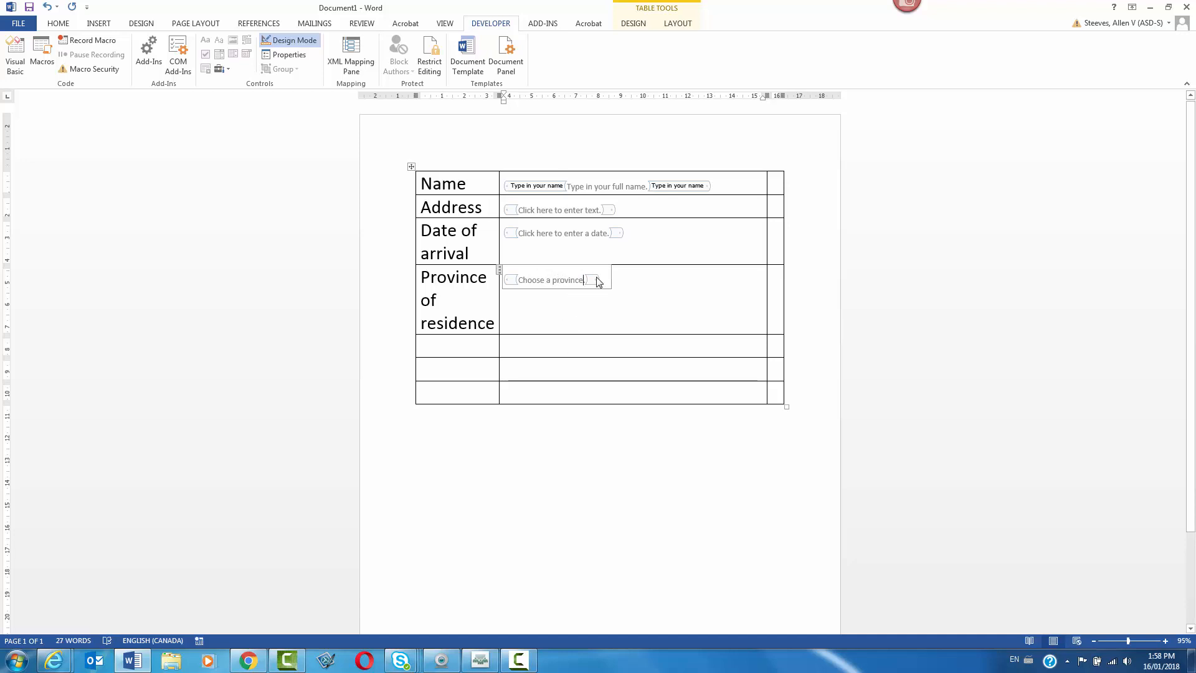
# Label the empty row below Province of residence "Combo", leaving only the text in the label cell
pyautogui.click(478, 349)
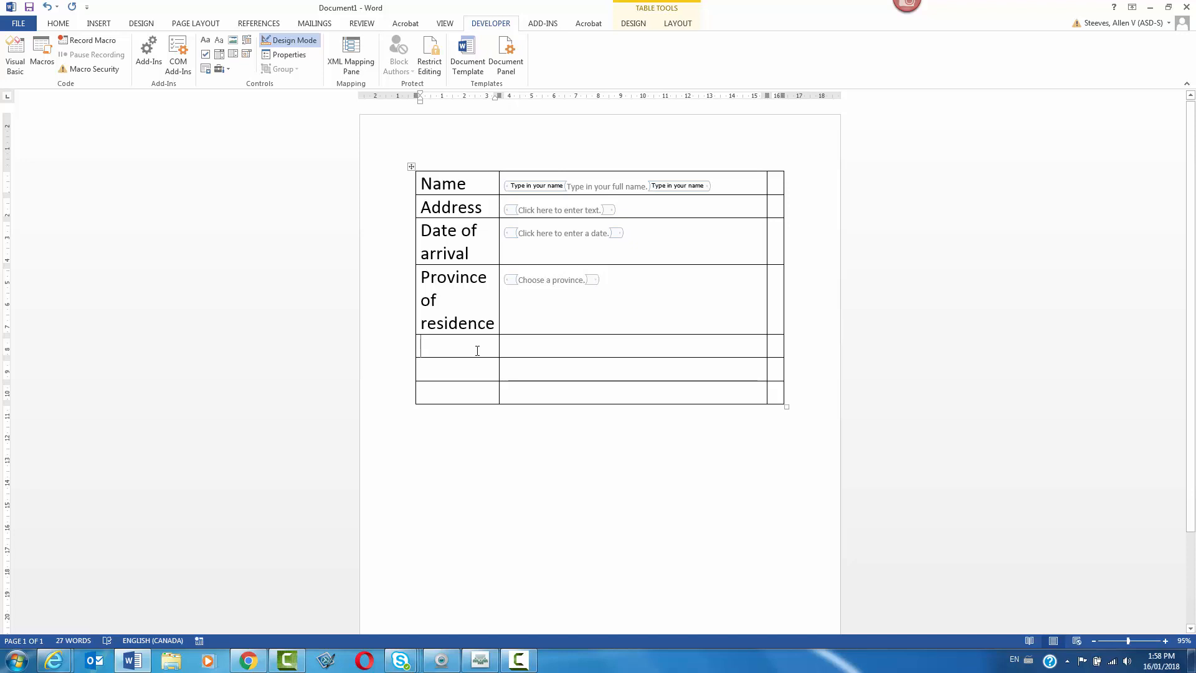
pyautogui.write('Combo')
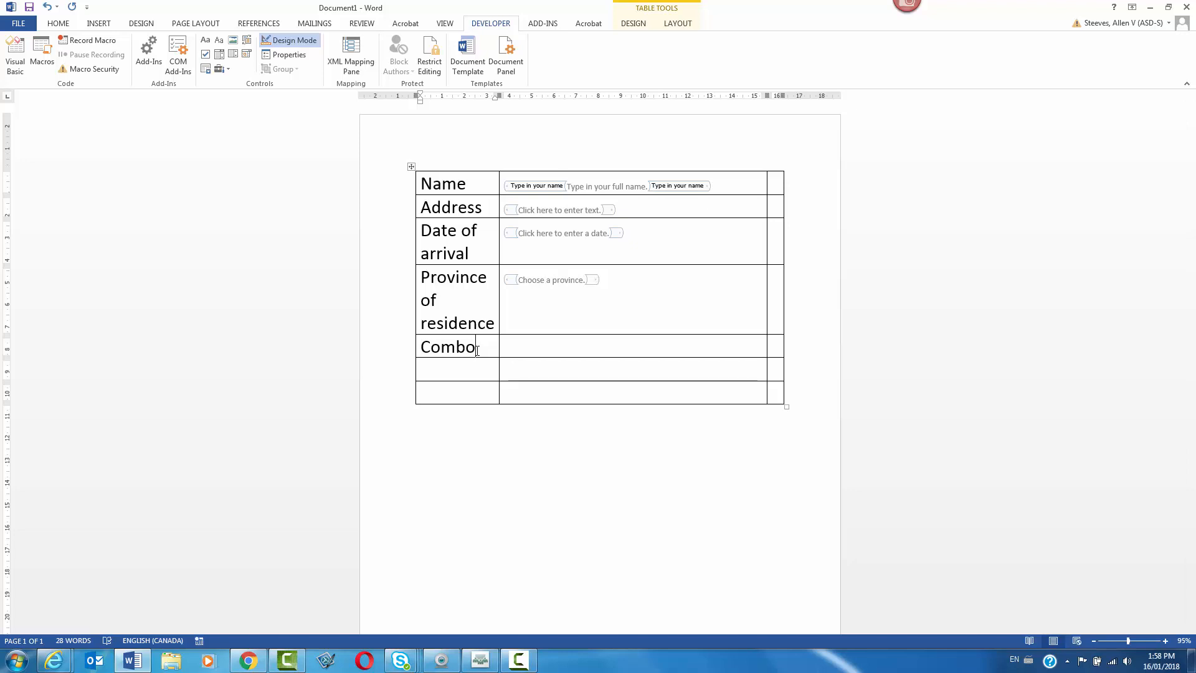
pyautogui.click(219, 55)
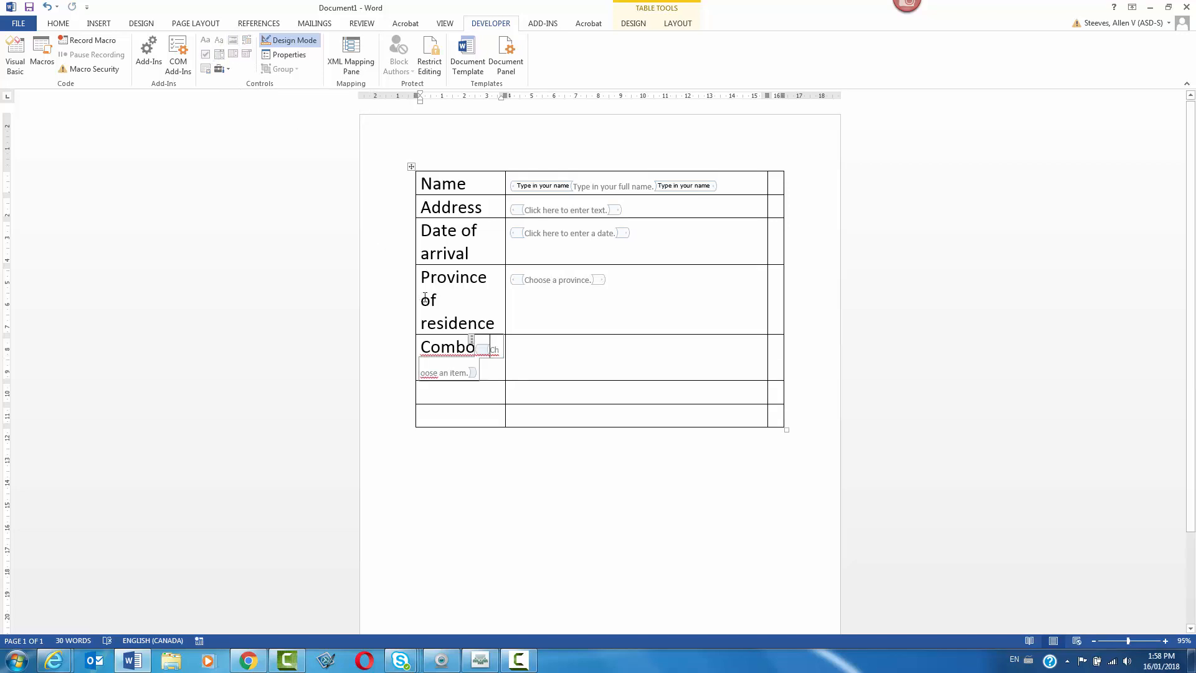
pyautogui.hotkey('ctrl', 'z')
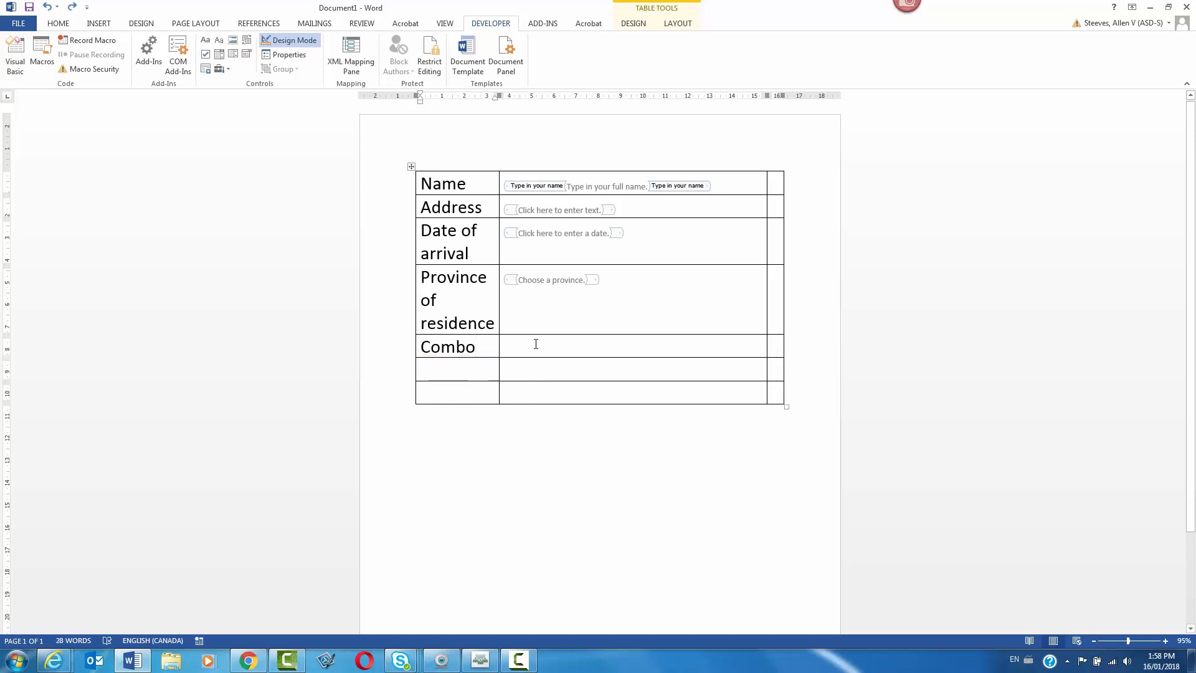
# Insert a combo box content control in the cell beside "Combo" and open its properties
pyautogui.click(534, 341)
pyautogui.click(220, 56)
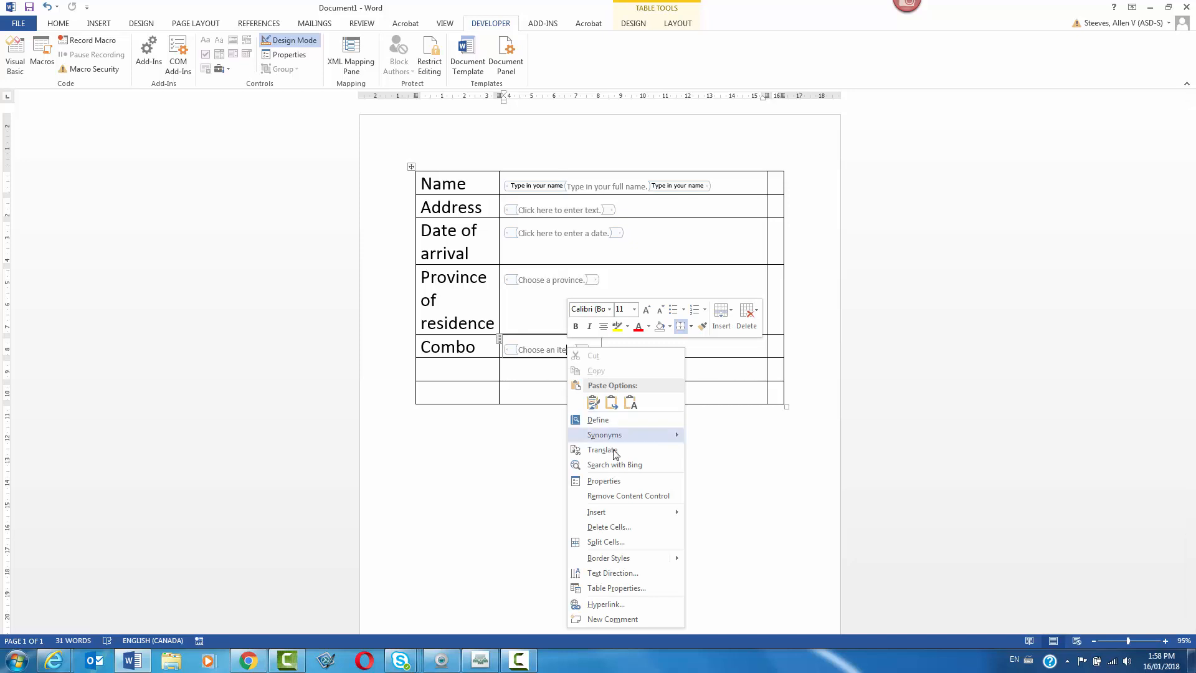
pyautogui.click(618, 483)
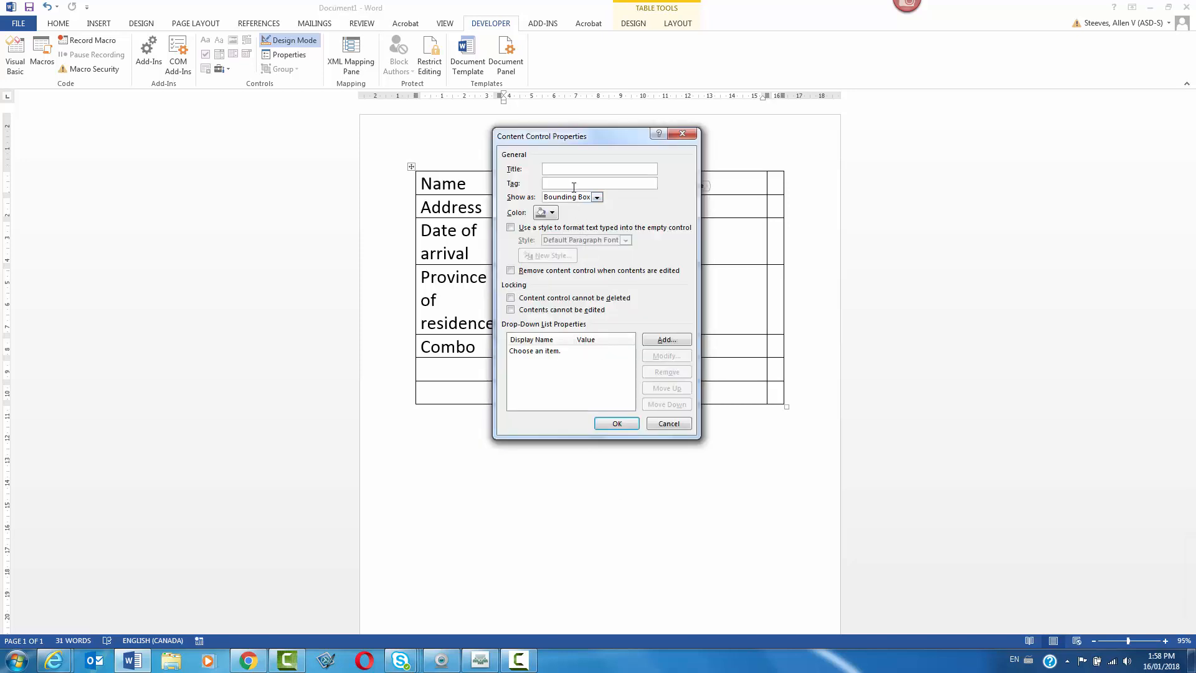
pyautogui.click(564, 351)
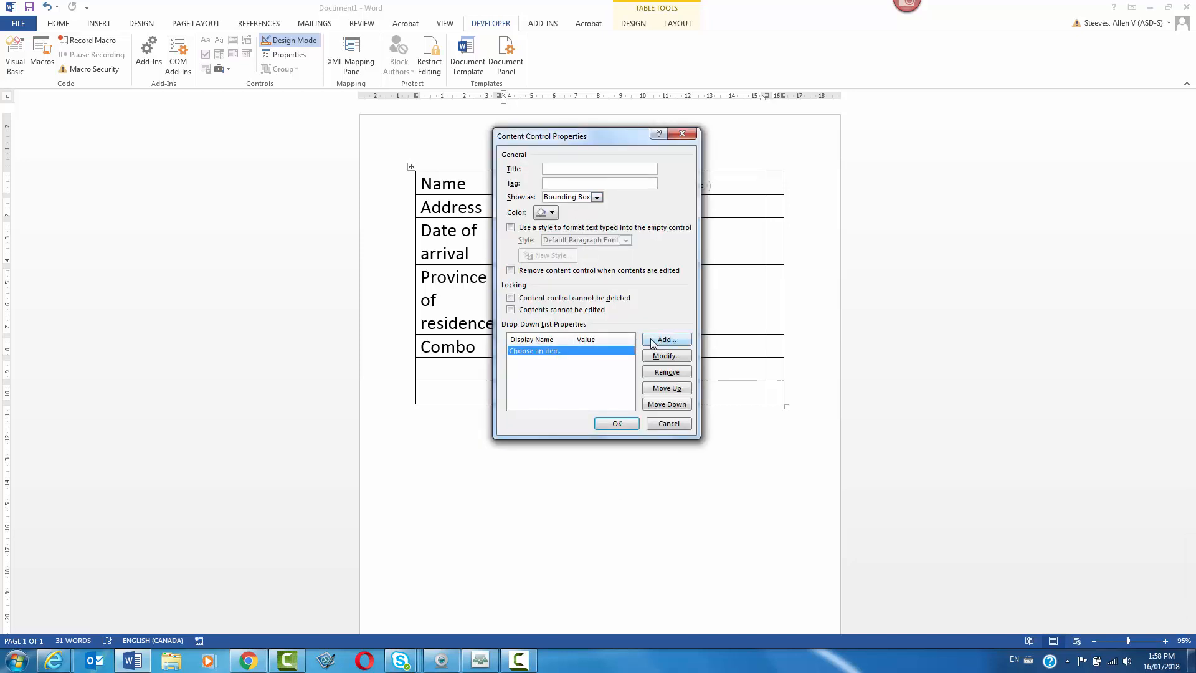
pyautogui.click(653, 342)
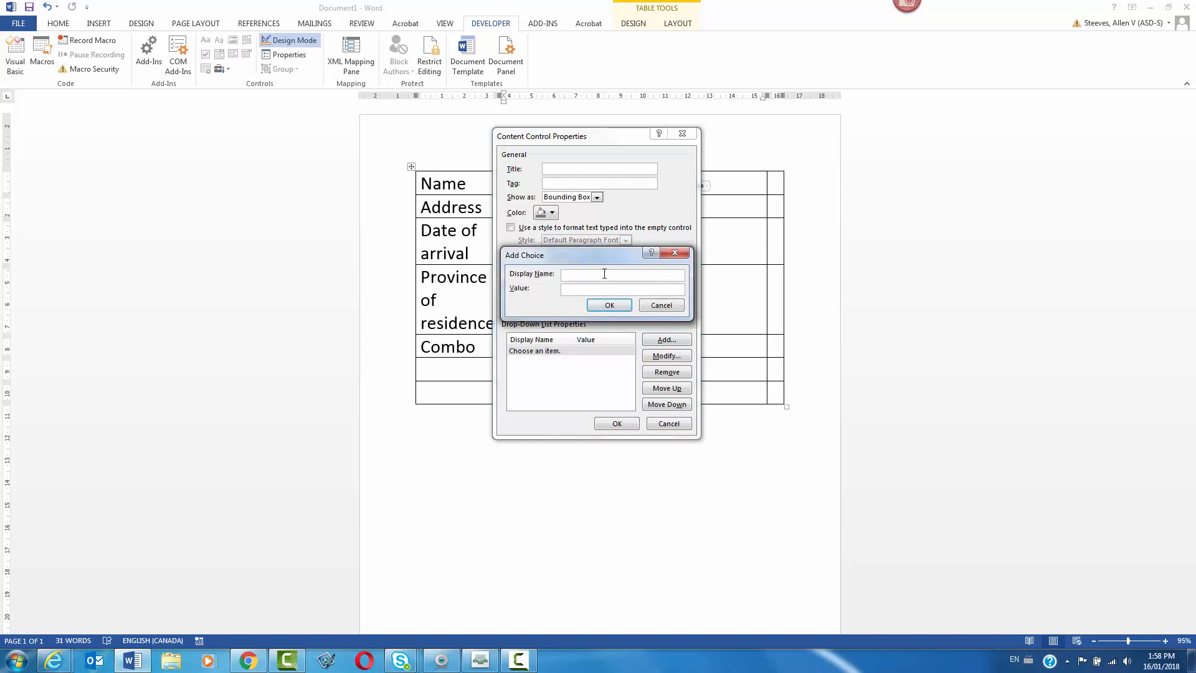
pyautogui.write('Hockey Stick')
pyautogui.click(649, 307)
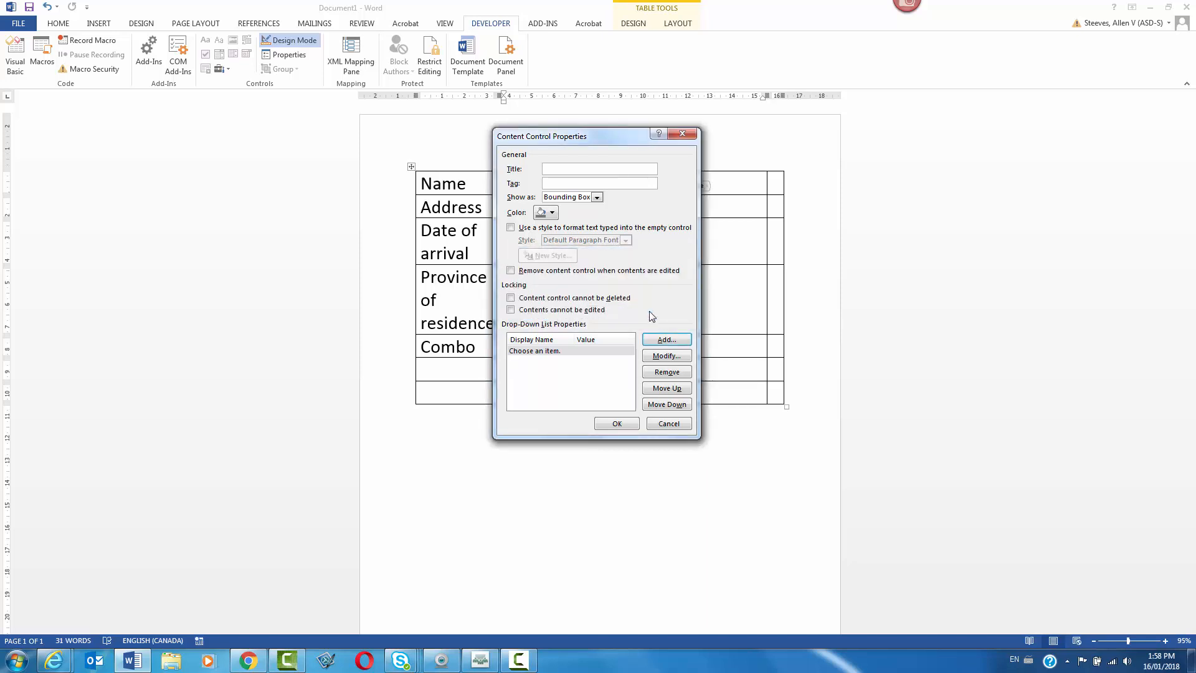
# Add the choices "Bauer", "CCM" and "Lange" to the combo box's list
pyautogui.click(657, 341)
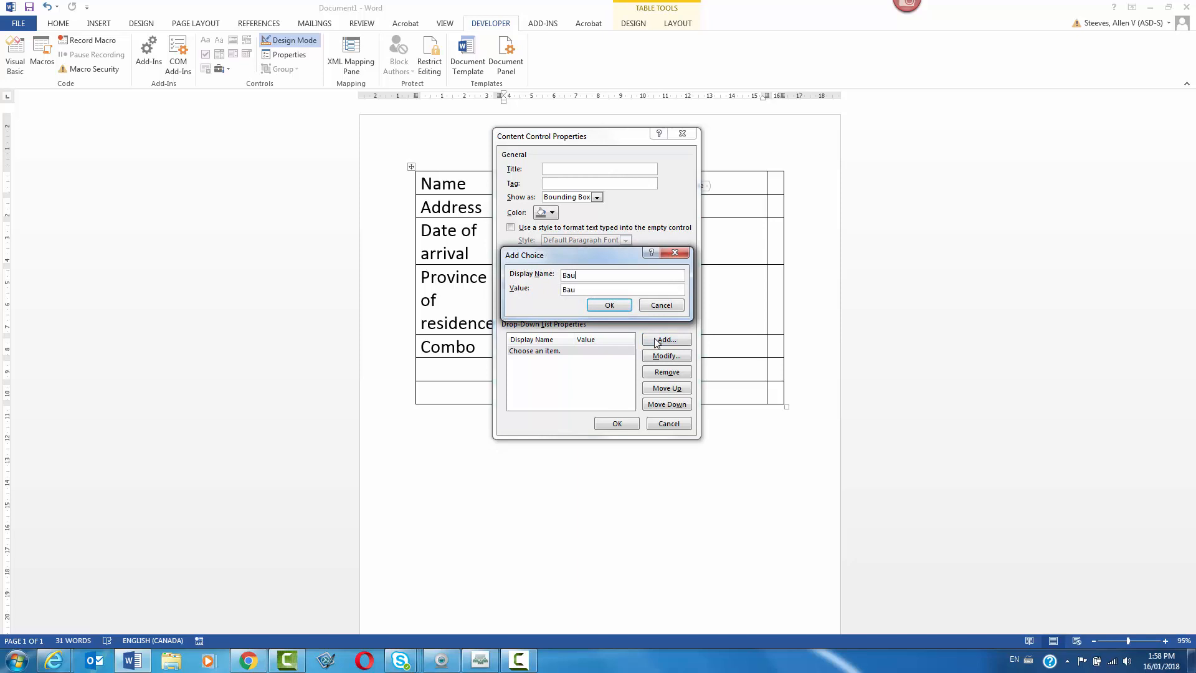
pyautogui.click(605, 306)
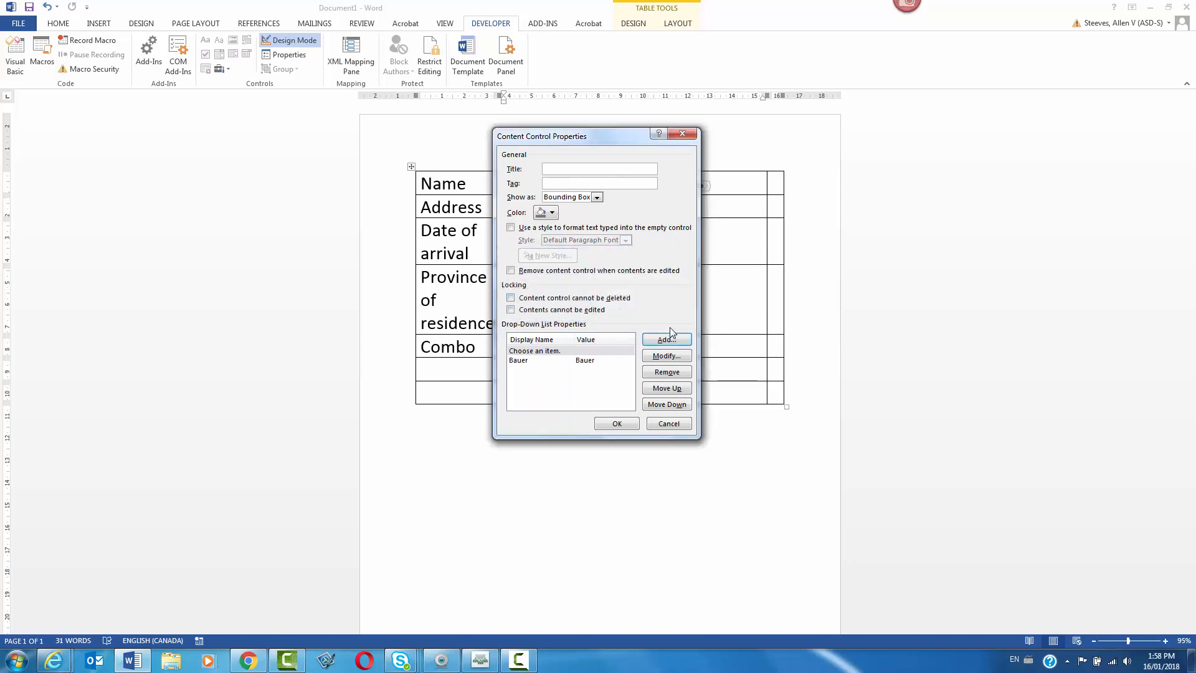
pyautogui.click(677, 341)
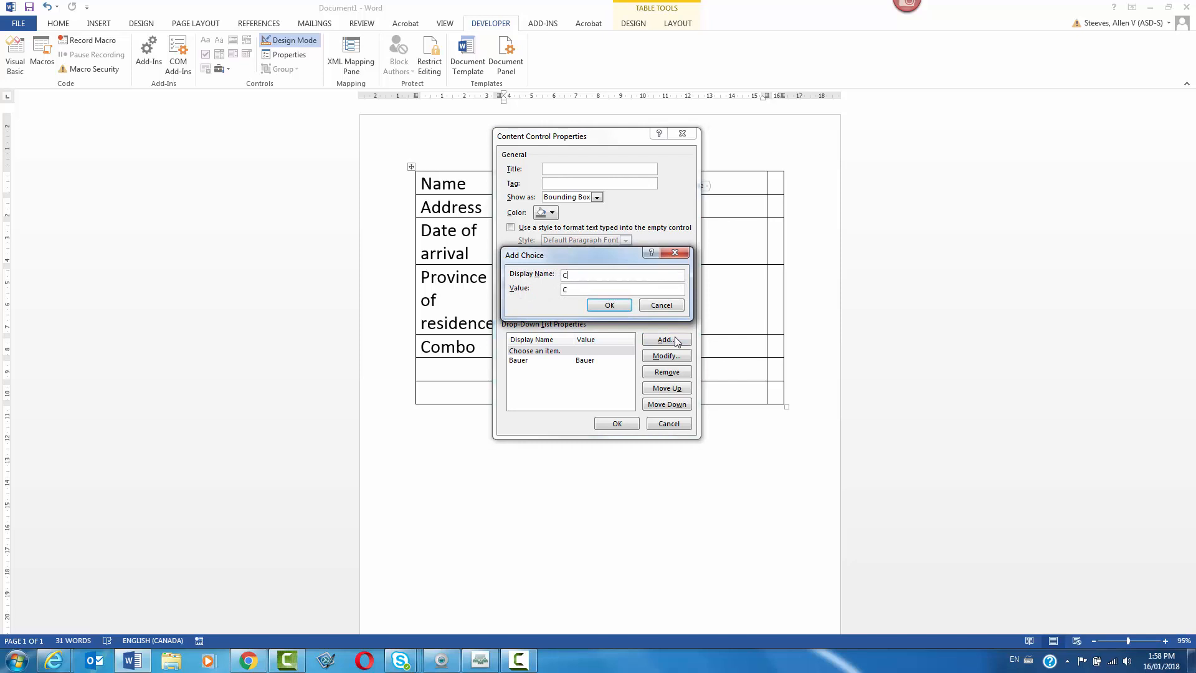
pyautogui.click(608, 305)
pyautogui.click(680, 341)
pyautogui.write('Lange')
pyautogui.click(608, 305)
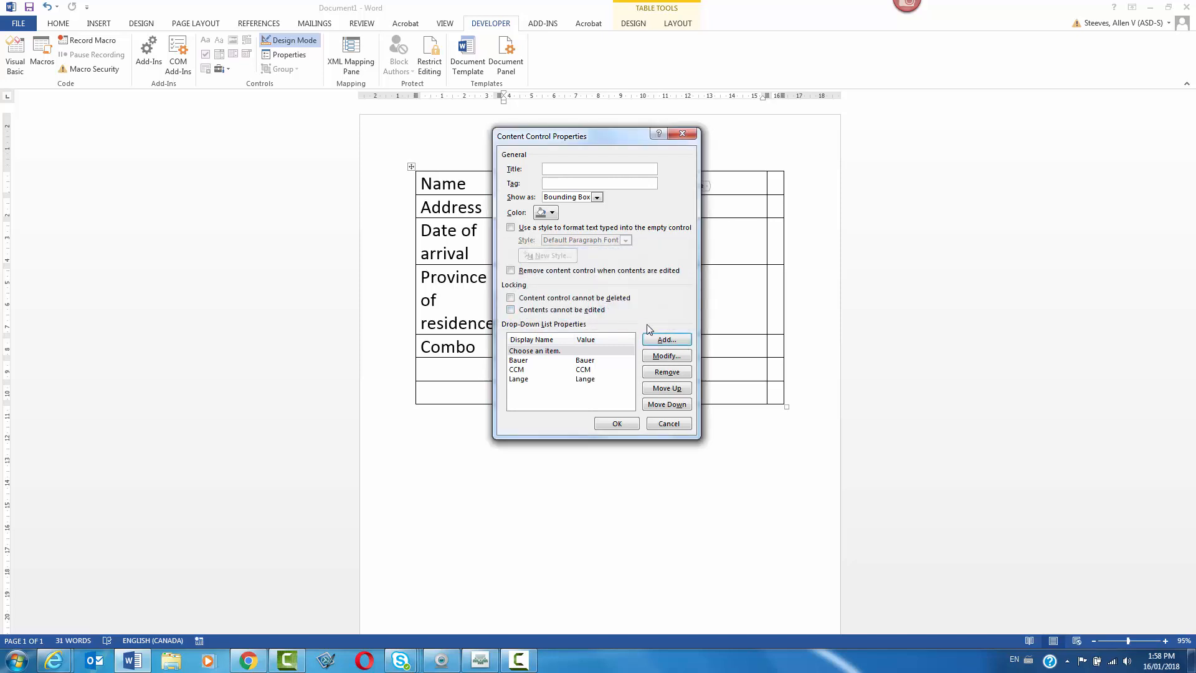
# Change the display name of the combo box's "Choose an item." entry to "Choose your favourite skate brand" and apply the properties
pyautogui.click(564, 352)
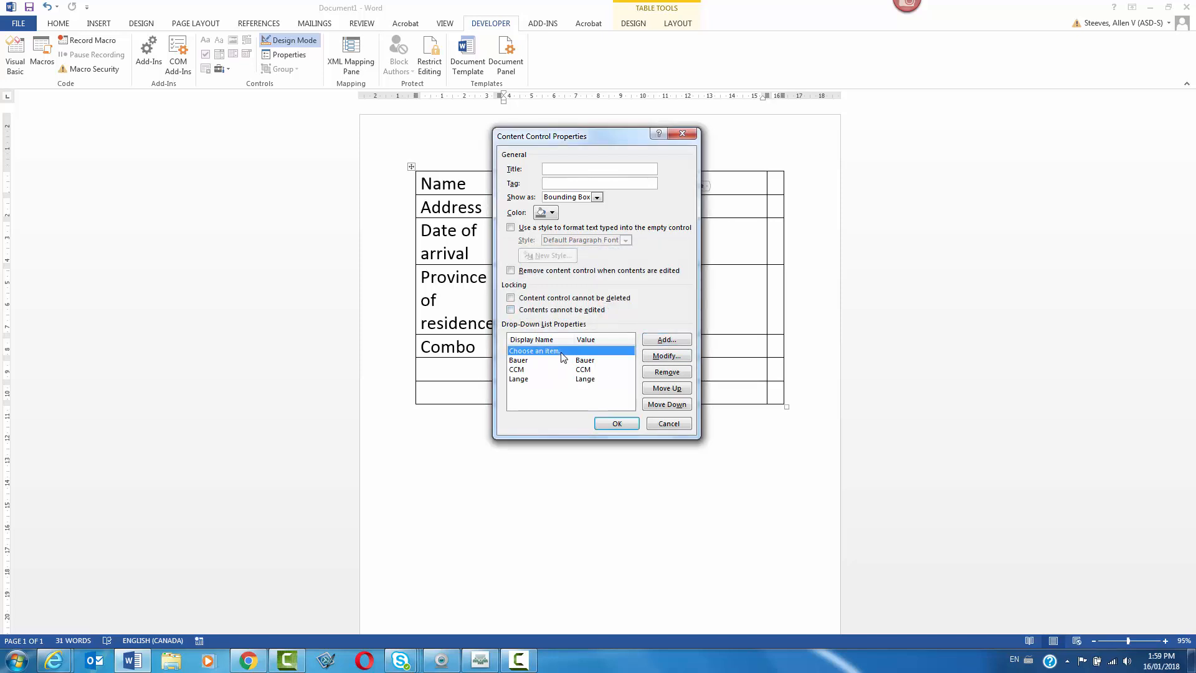
pyautogui.click(655, 356)
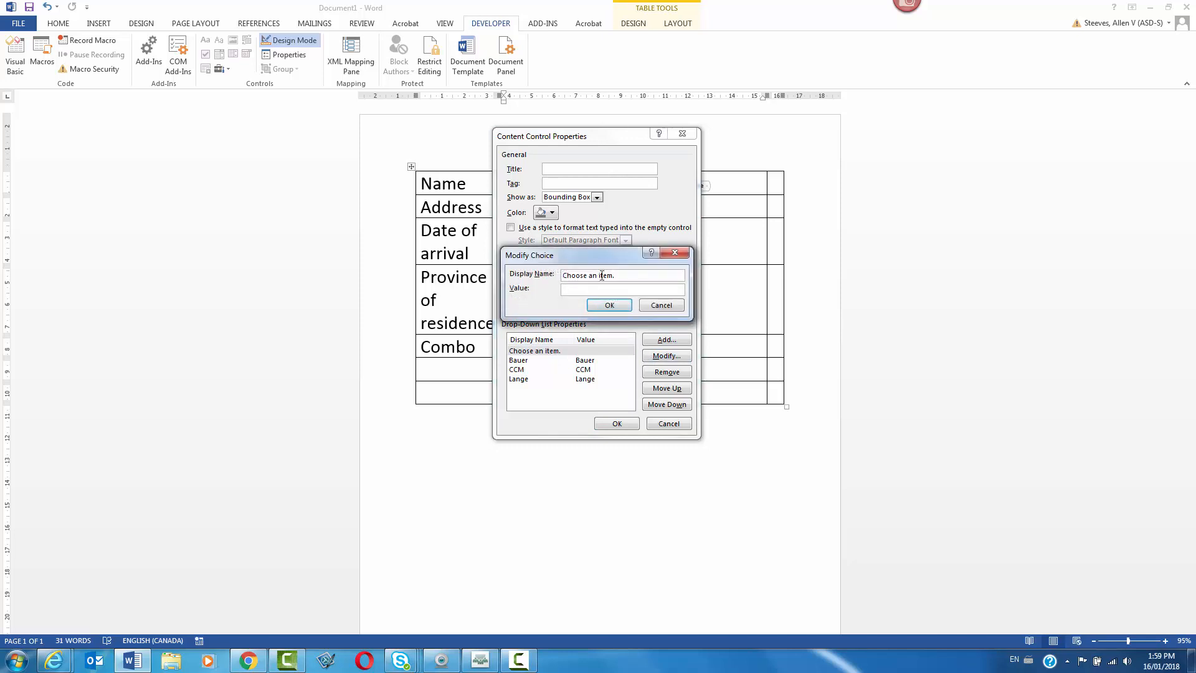
pyautogui.moveTo(620, 274); pyautogui.dragTo(591, 275)
pyautogui.press('BackSpace')
pyautogui.write('your favourite skate brand')
pyautogui.click(600, 307)
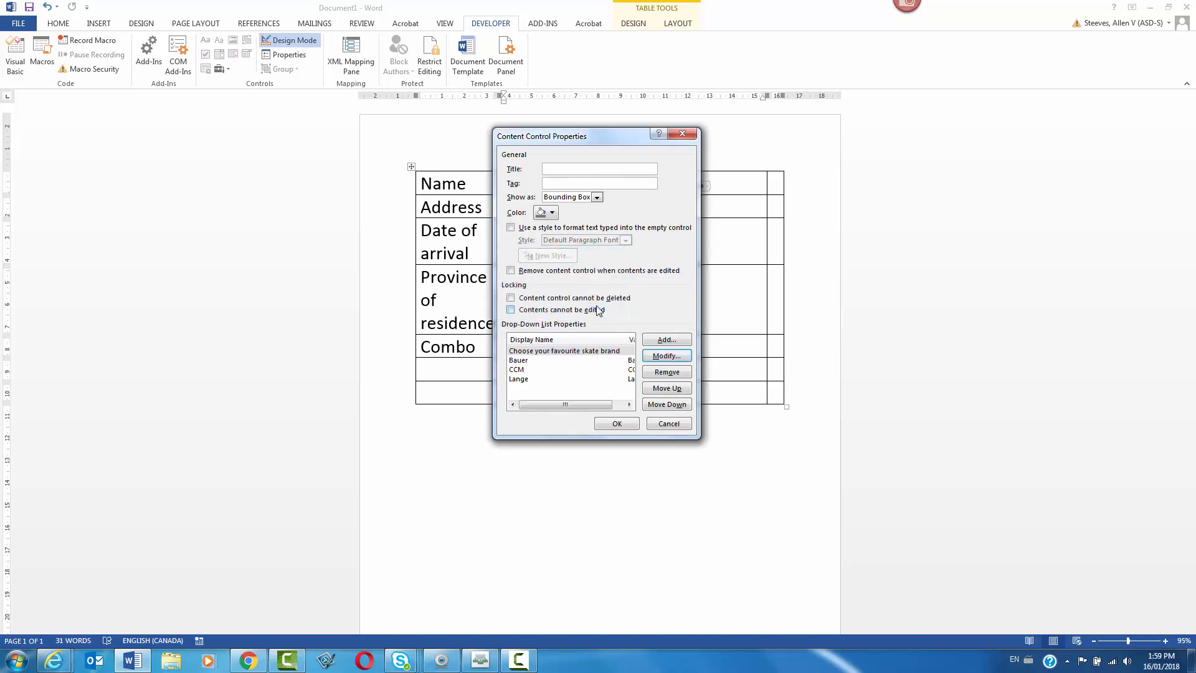
pyautogui.click(622, 427)
# Label the row below Combo "Over 18?" and insert a check box content control in the cell beside it
pyautogui.click(484, 366)
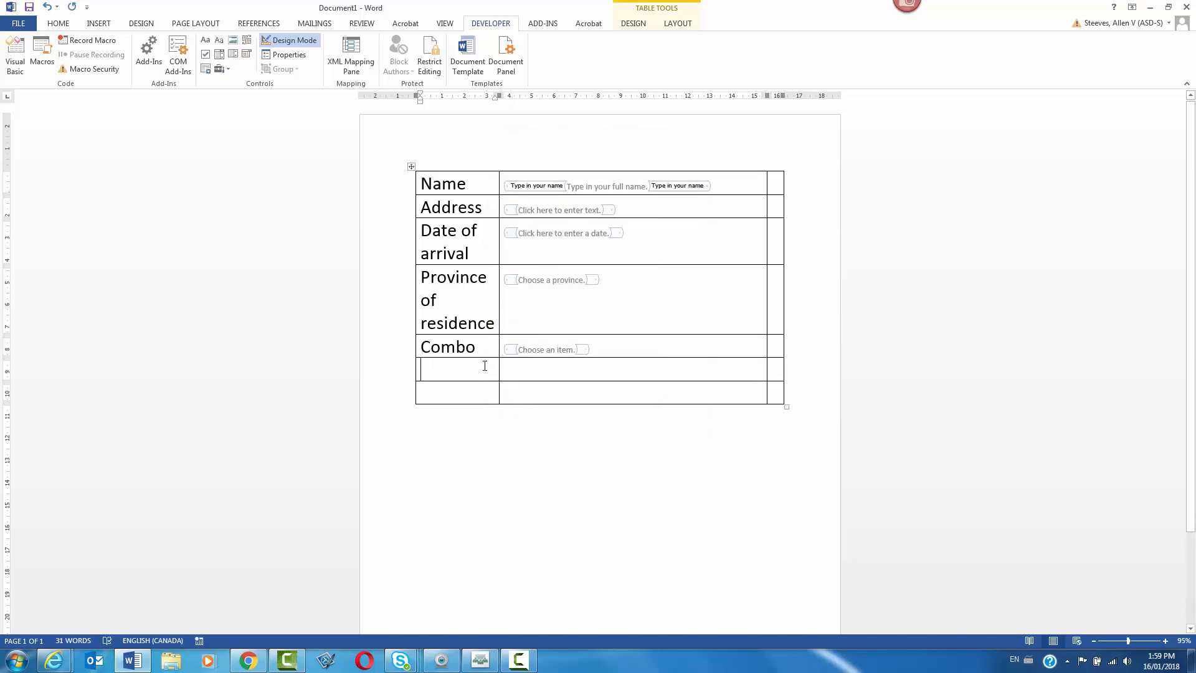
pyautogui.write('Over 19')
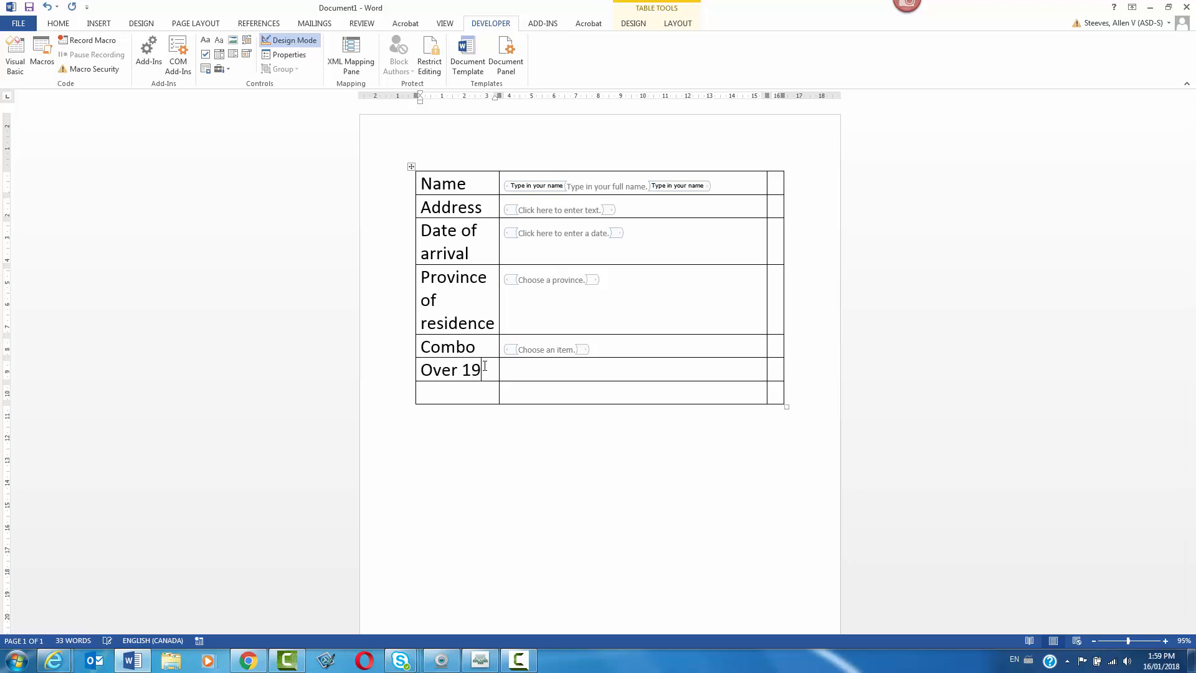
pyautogui.press('BackSpace')
pyautogui.write('8?')
pyautogui.click(517, 369)
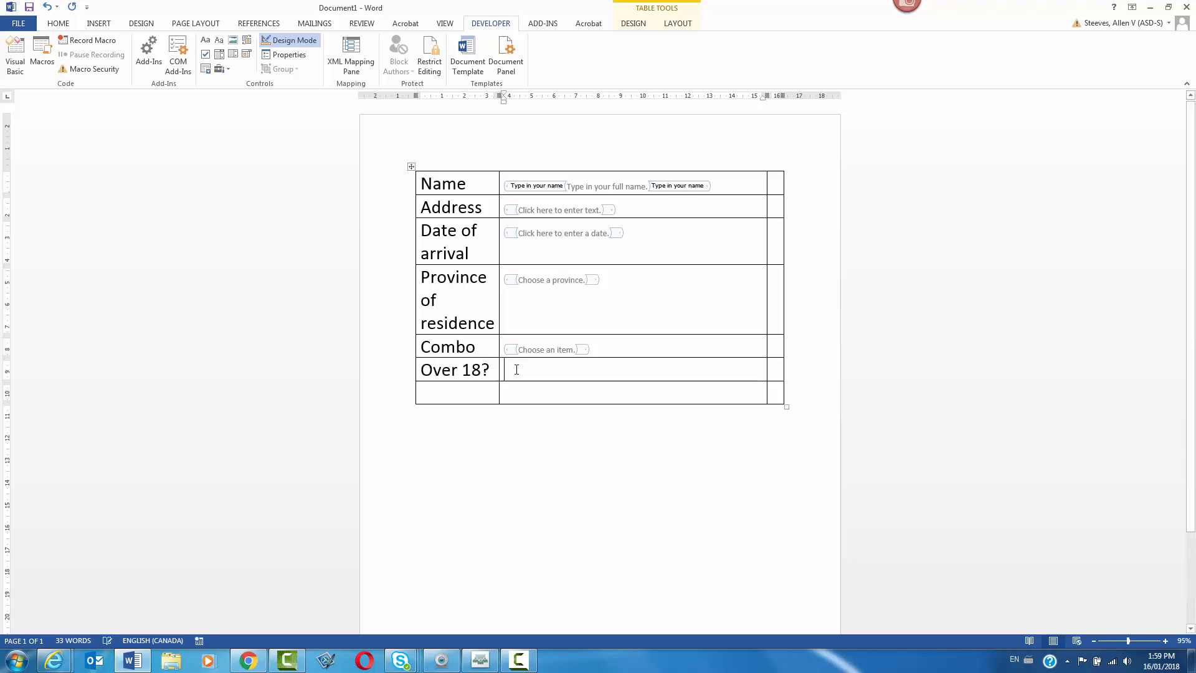
pyautogui.click(208, 56)
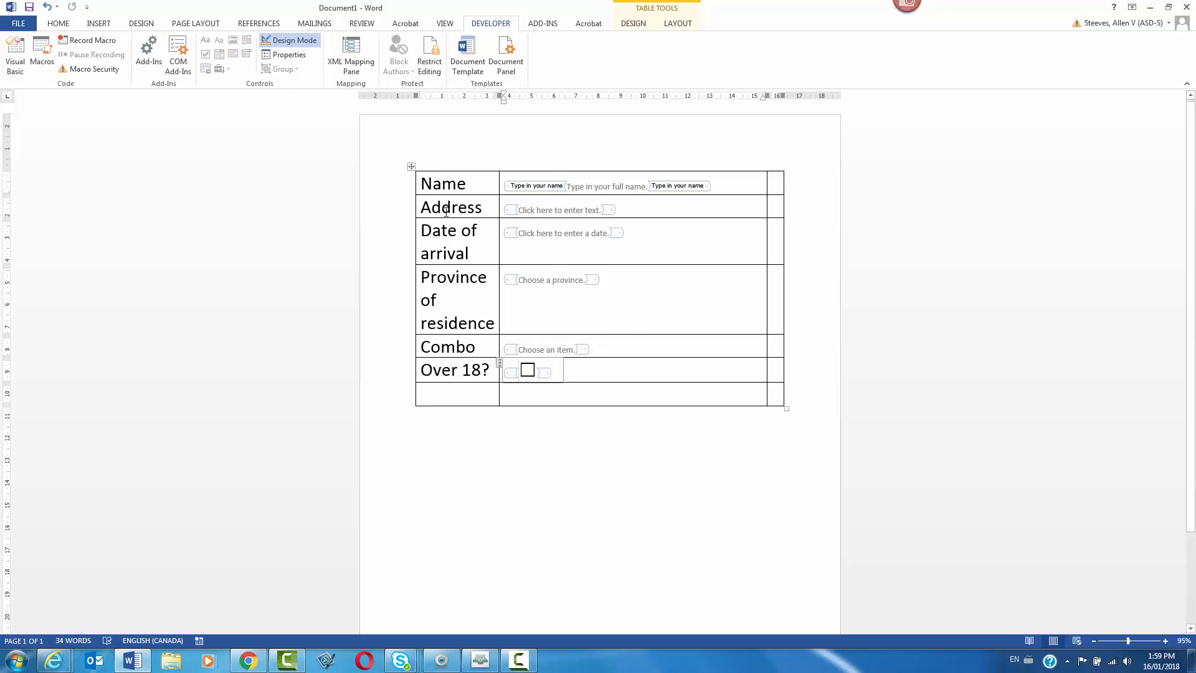
# Put "Yes" before the check box and add "No" with a second check box content control after it
pyautogui.click(559, 374)
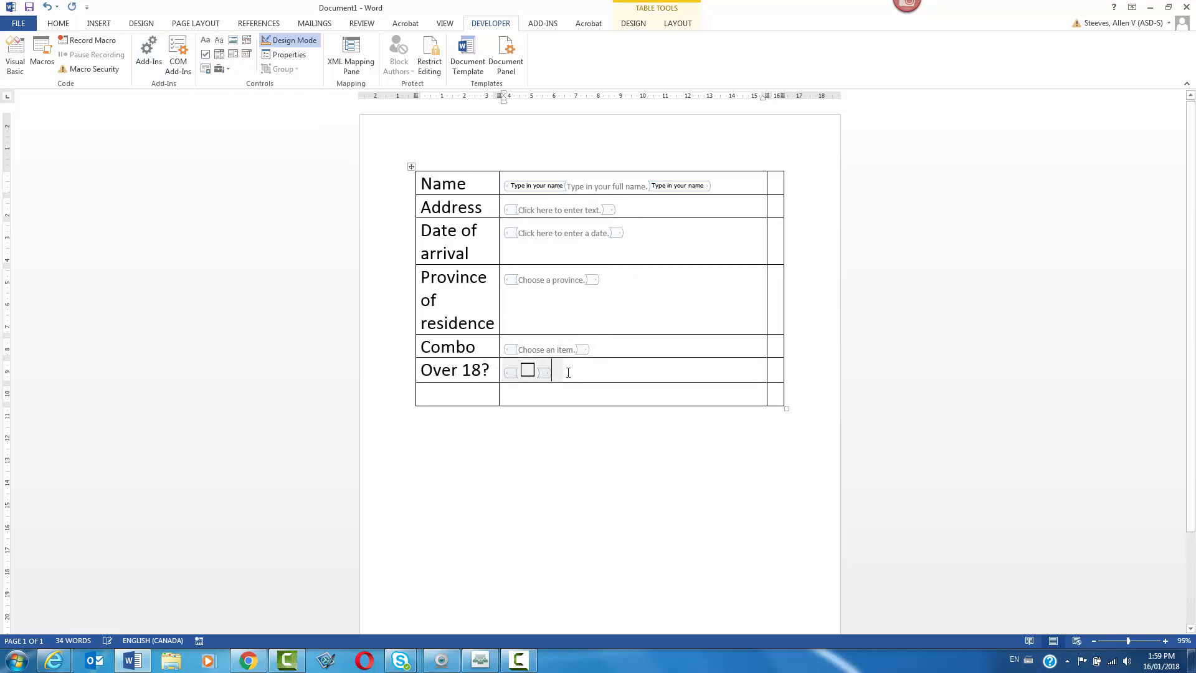
pyautogui.click(507, 371)
pyautogui.write('Yes')
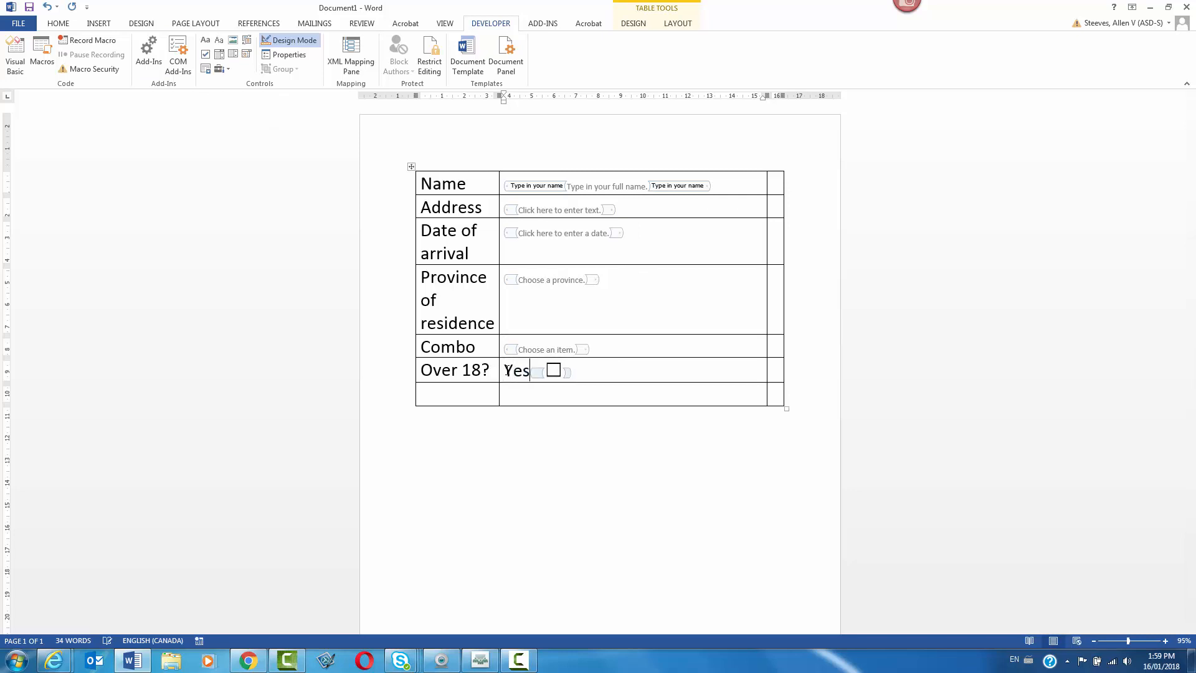
pyautogui.click(603, 366)
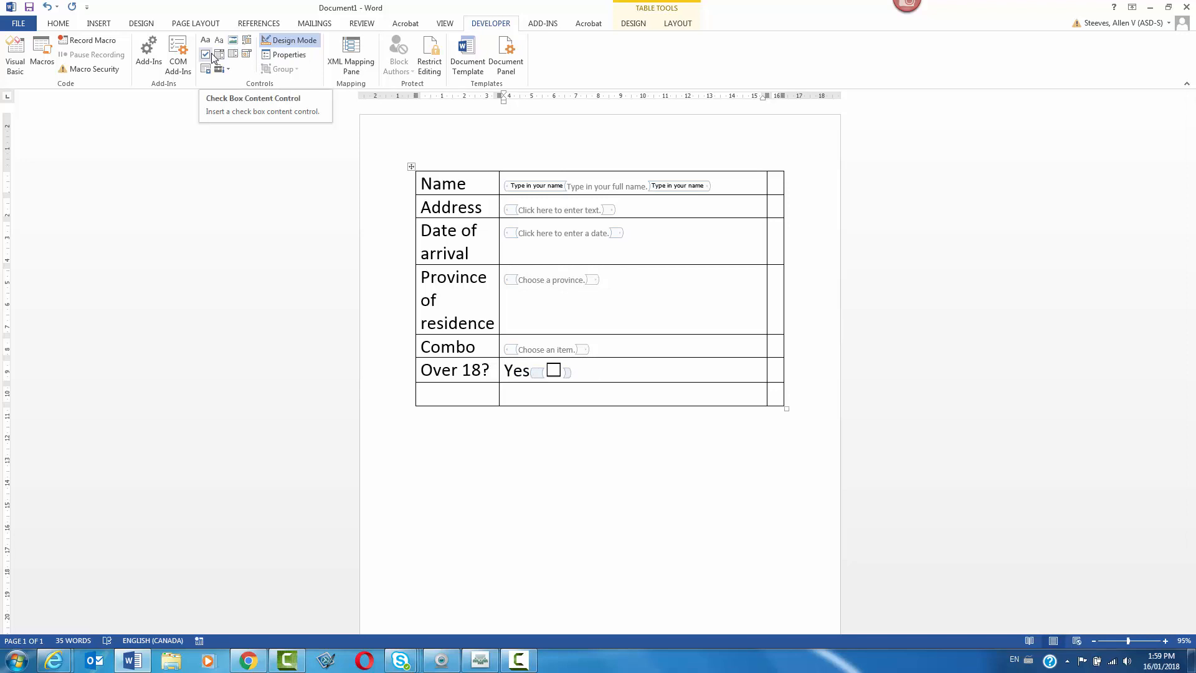
pyautogui.write('No')
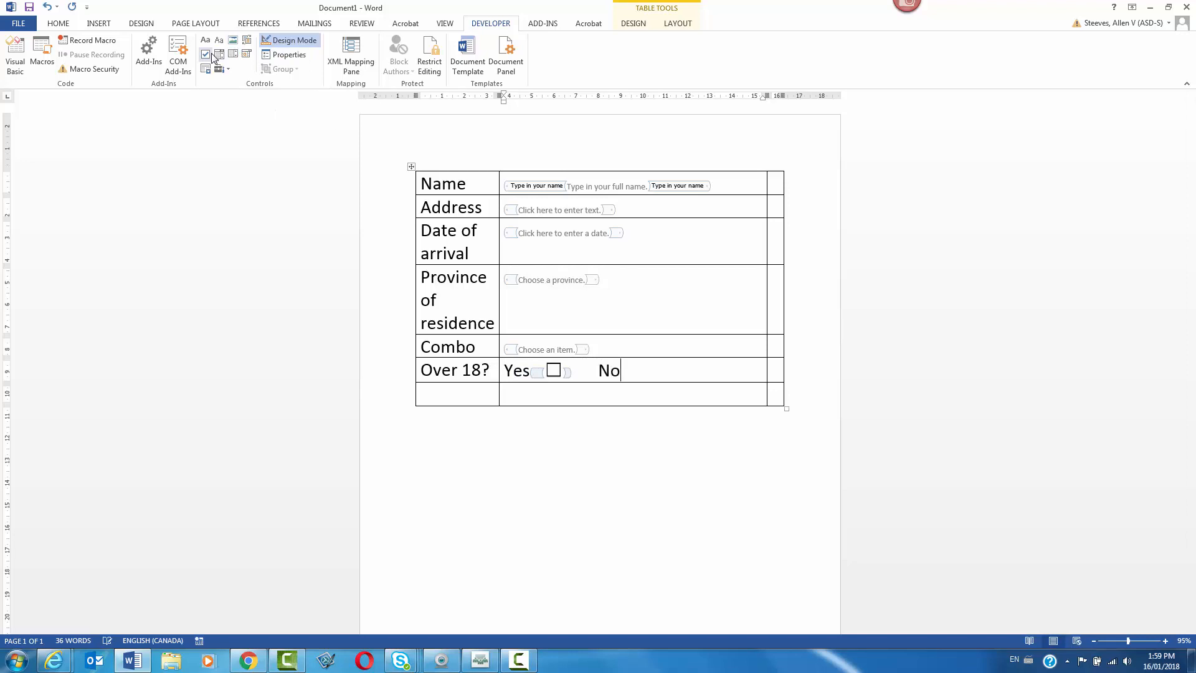
pyautogui.click(212, 56)
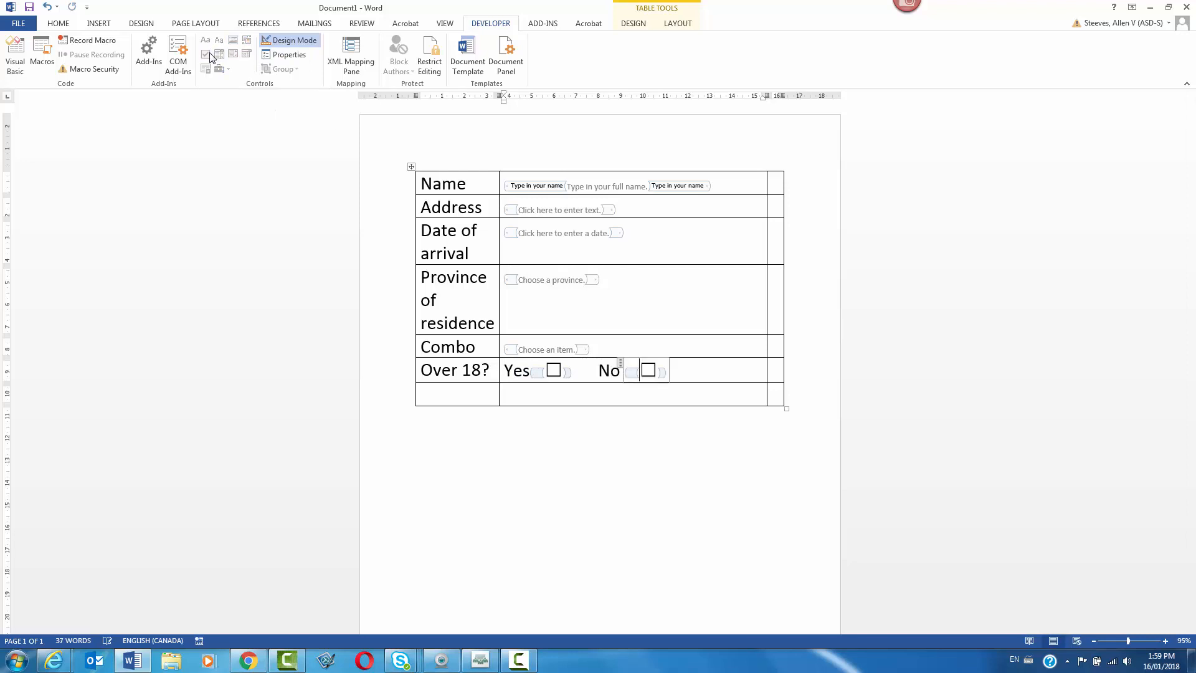
# Switch between Design Mode and the normal view to compare the form's appearance, leaving Design Mode off
pyautogui.moveTo(495, 393); pyautogui.dragTo(544, 394)
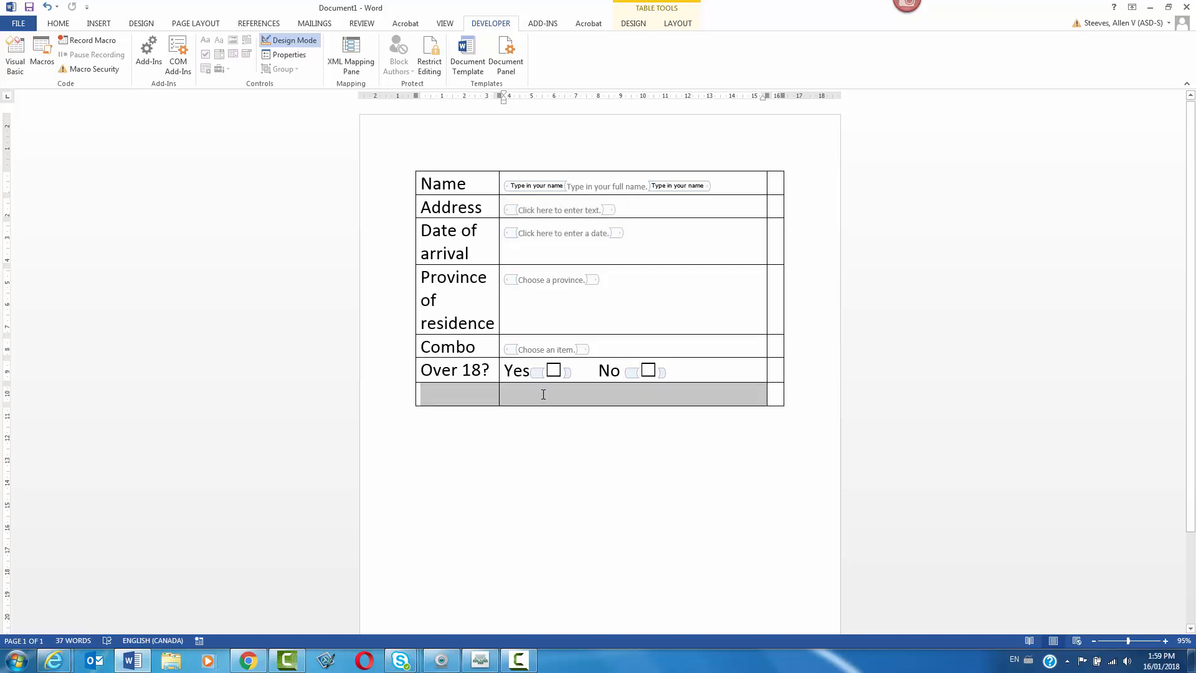
pyautogui.click(293, 40)
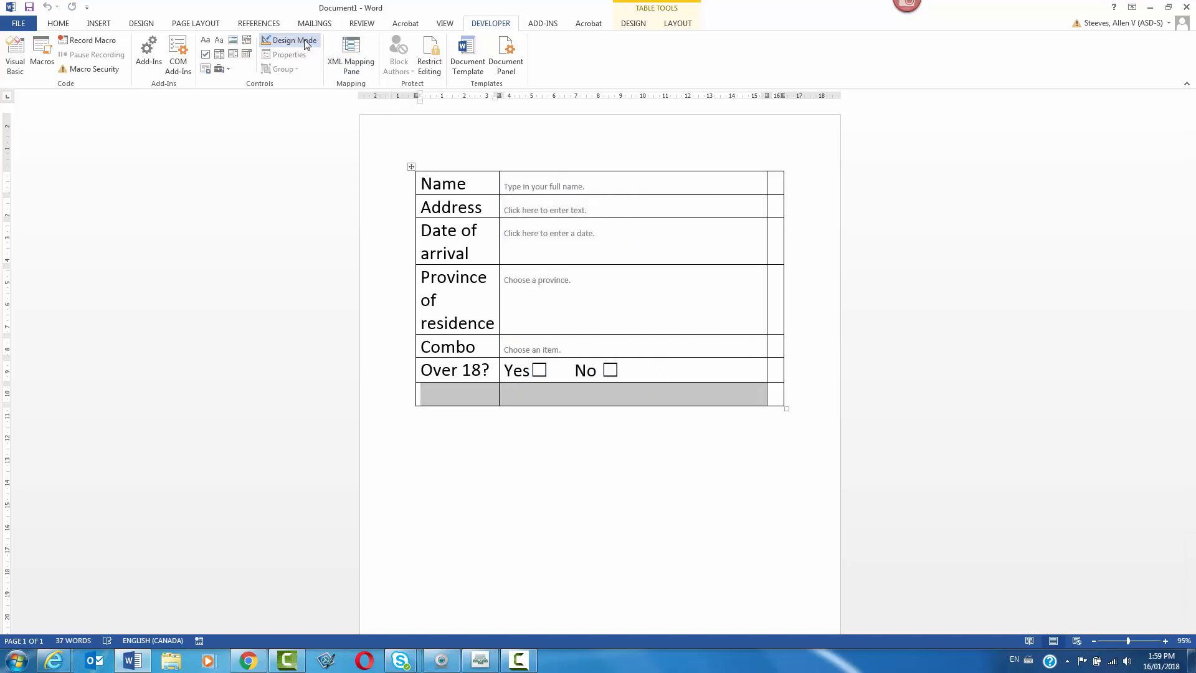
pyautogui.click(305, 41)
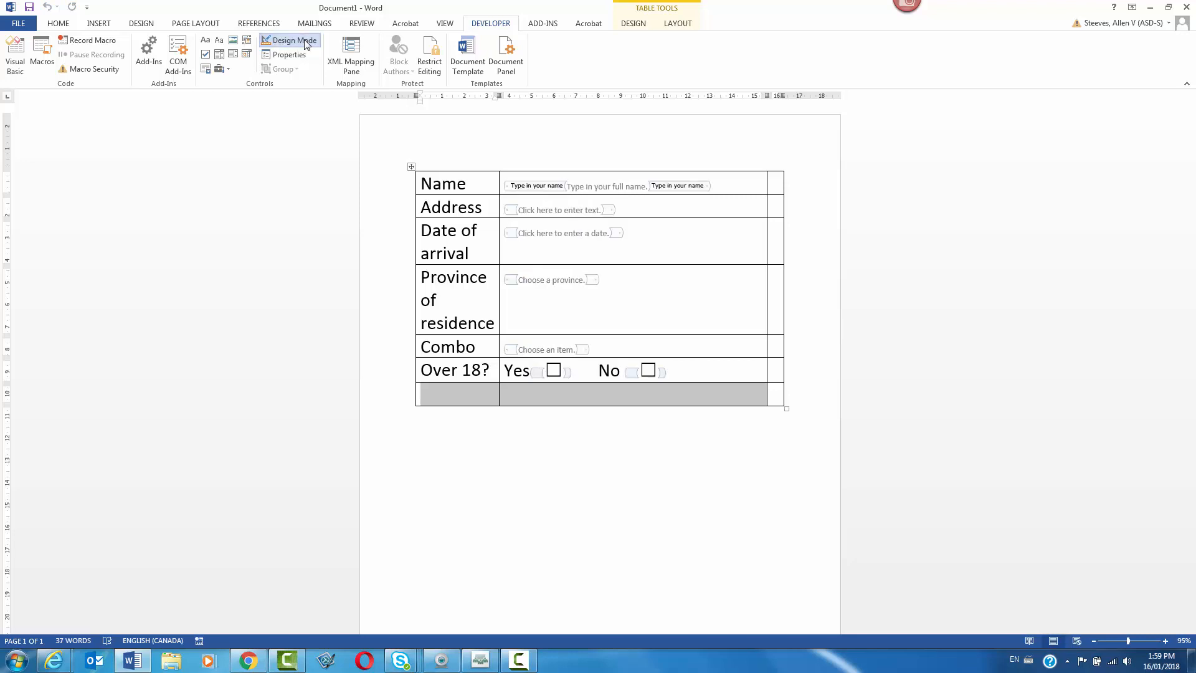
pyautogui.click(305, 41)
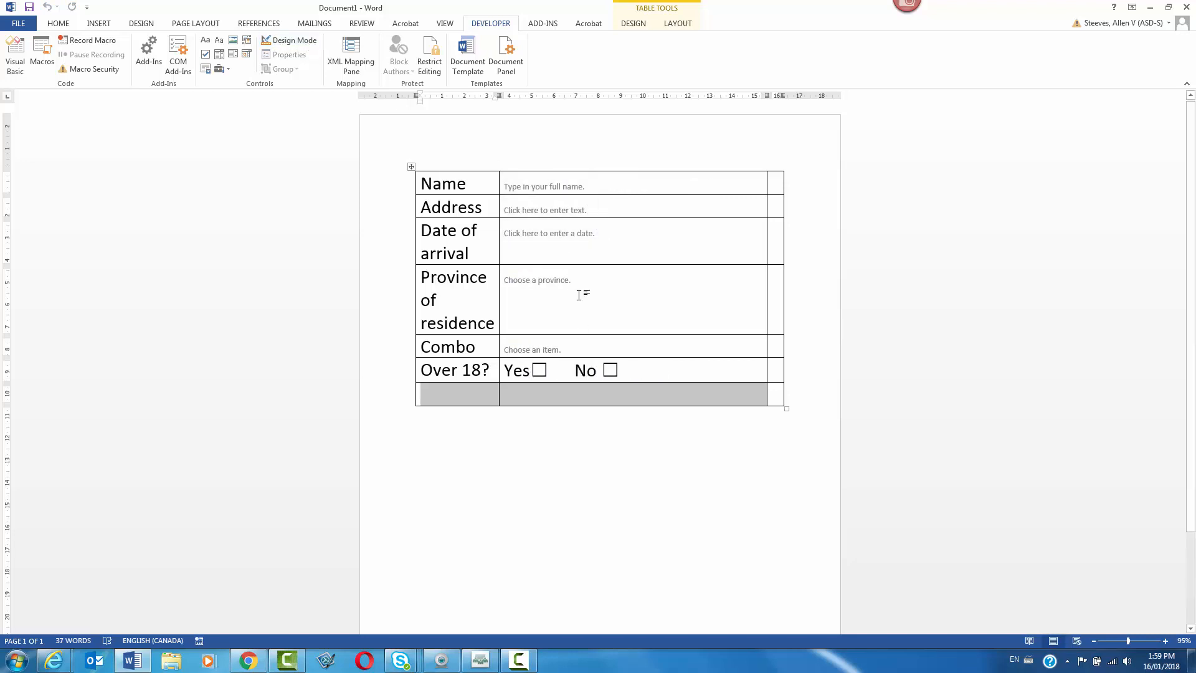
pyautogui.click(308, 40)
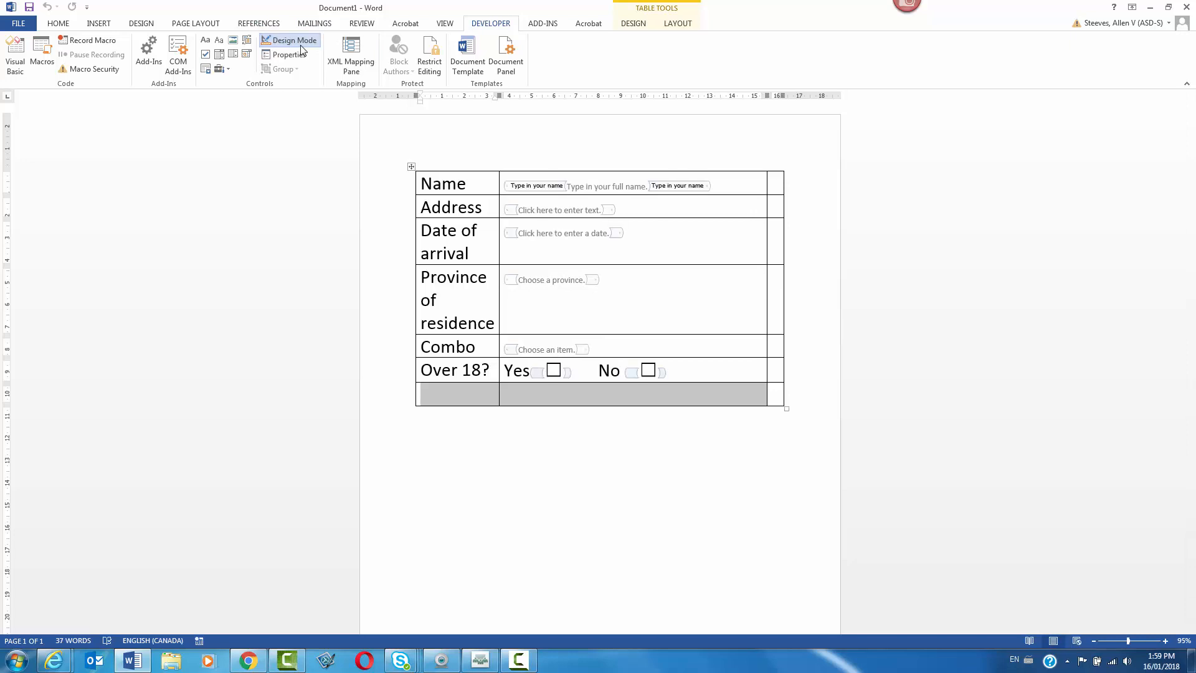
pyautogui.click(308, 41)
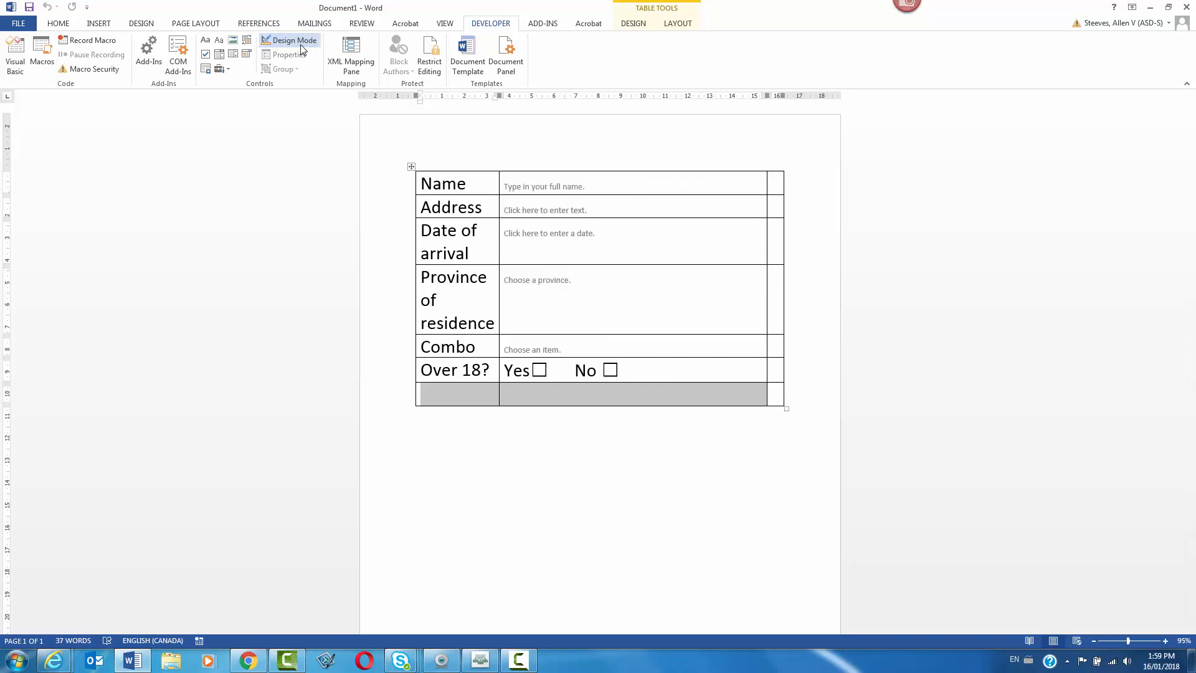
# Save the document to the Desktop as "fillableformexample"
pyautogui.click(29, 7)
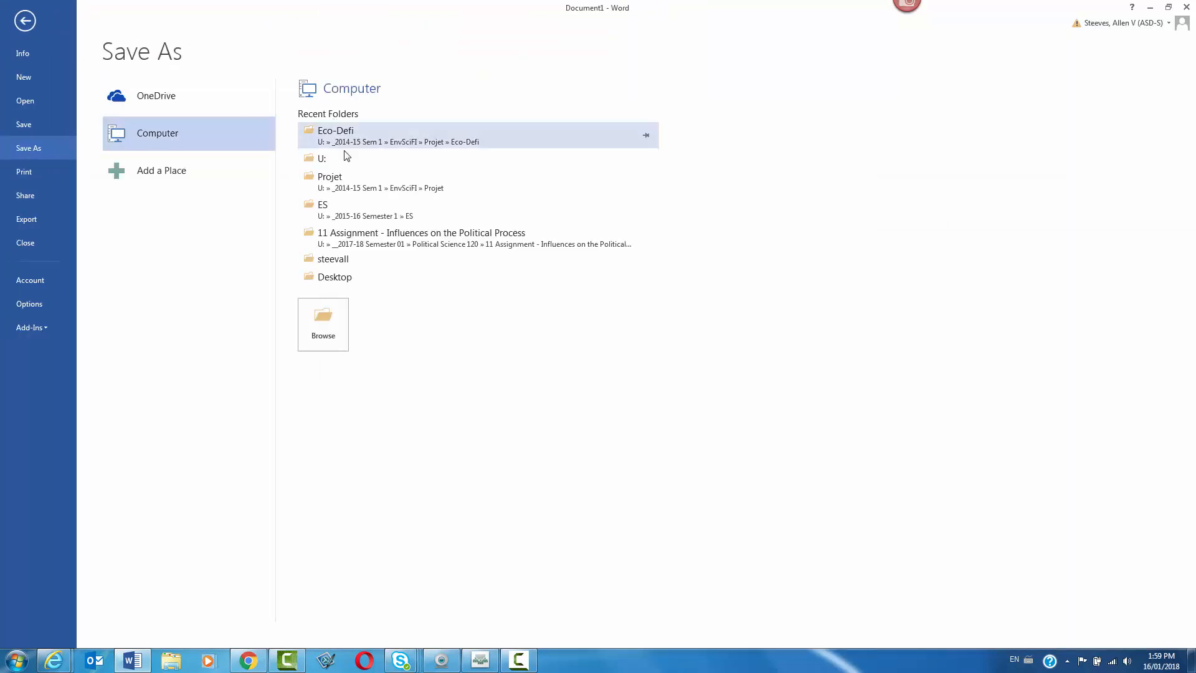
pyautogui.click(359, 274)
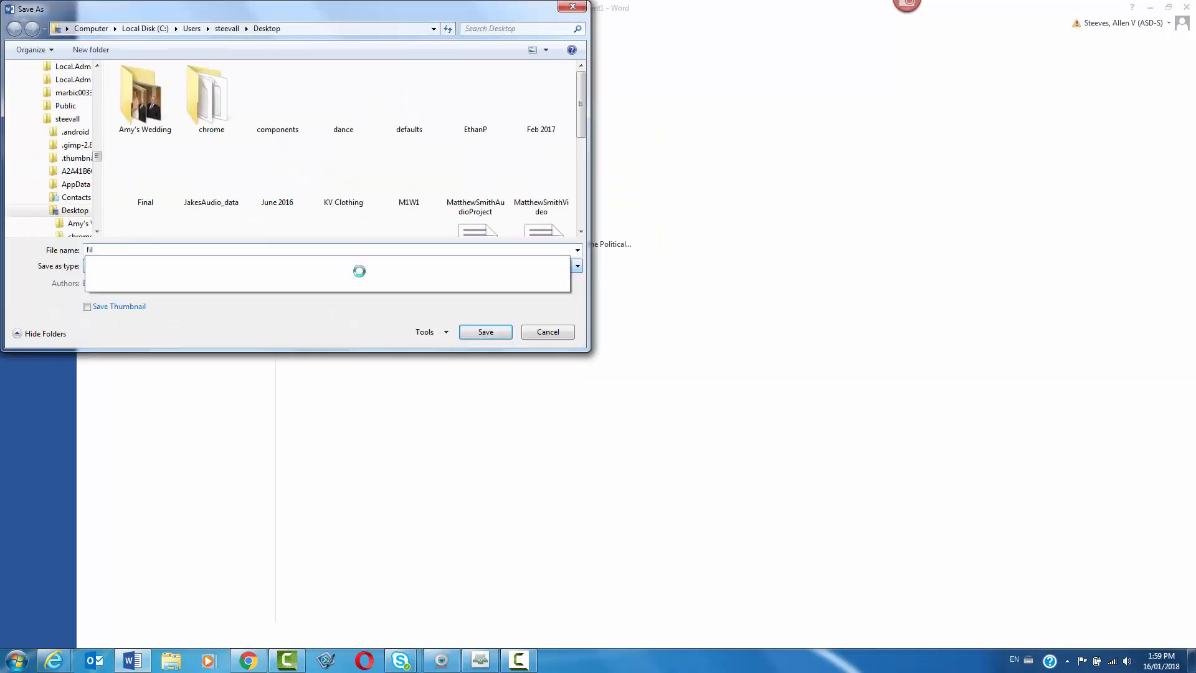
pyautogui.write('fillablre')
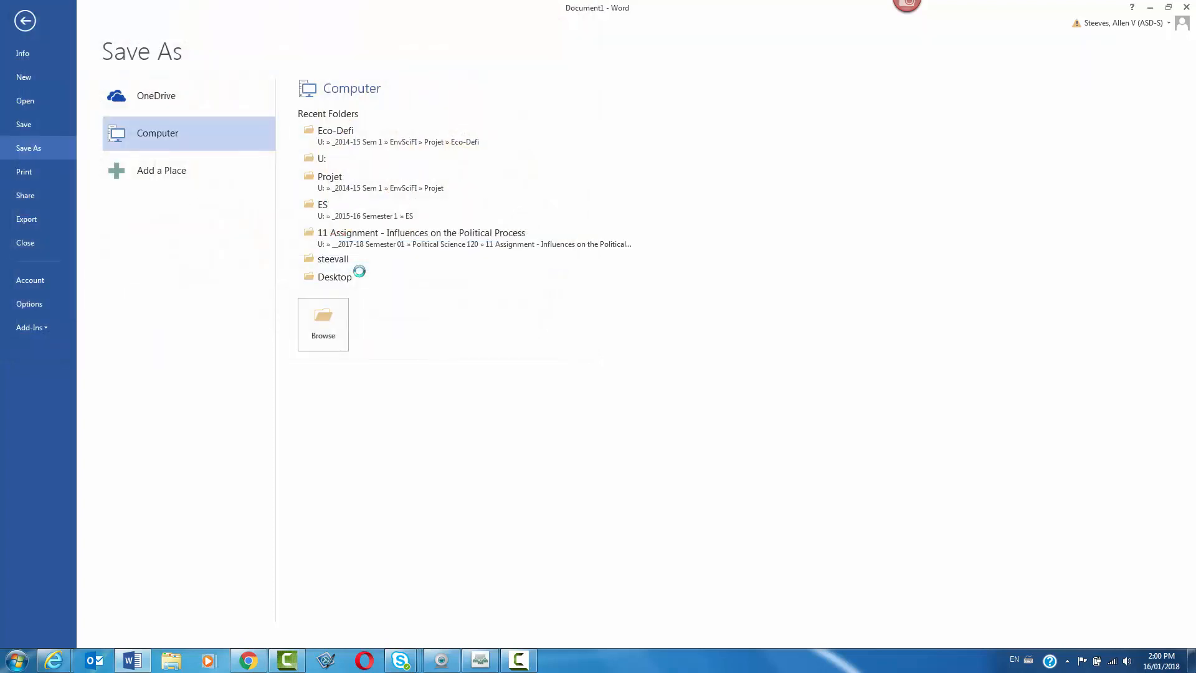
# Fill in the Name control with a first name and the Address control with a street address
pyautogui.click(530, 187)
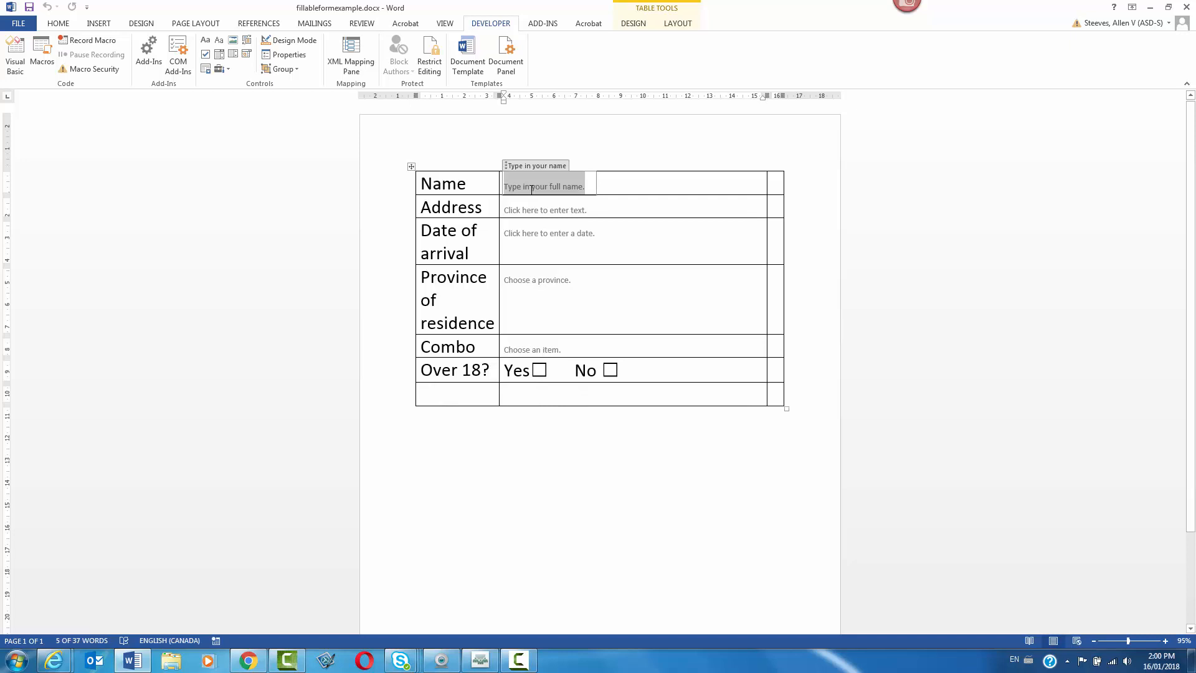
pyautogui.write('Carson')
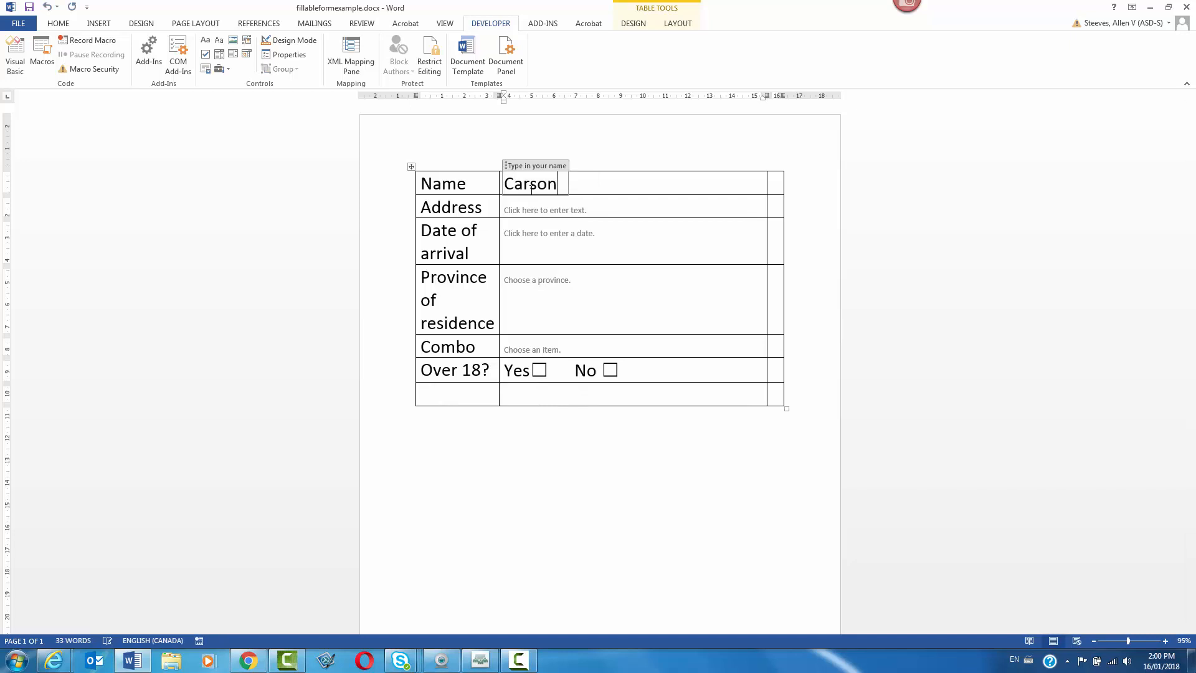
pyautogui.click(534, 204)
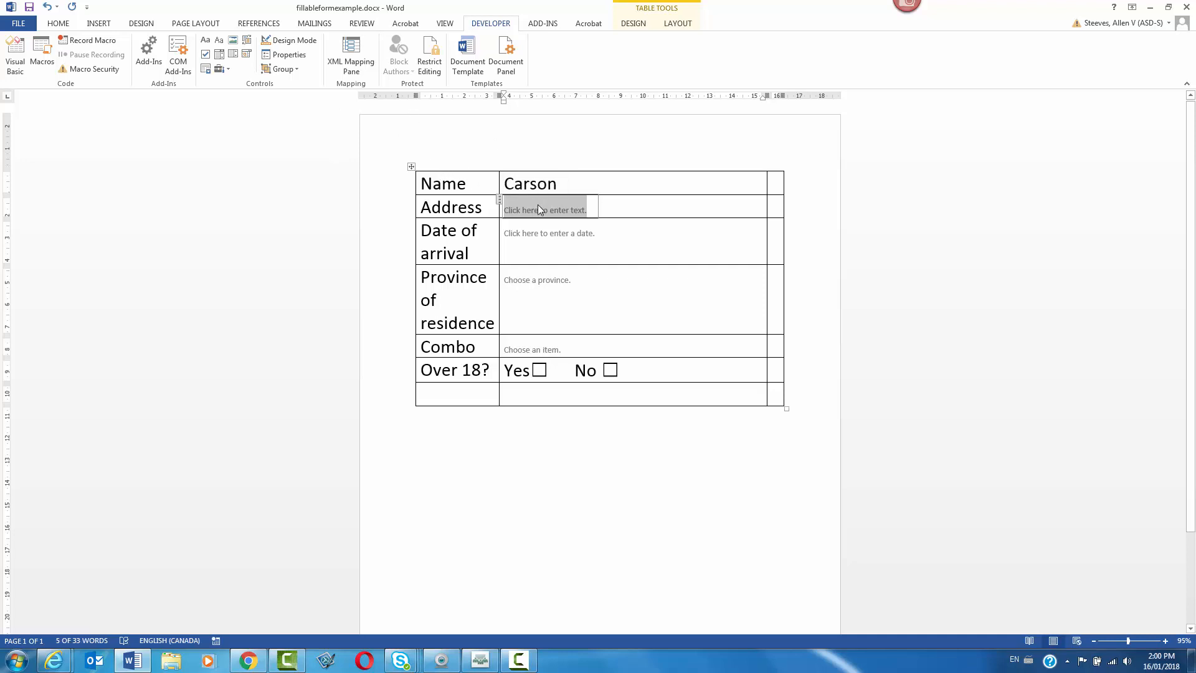
pyautogui.write('123 M')
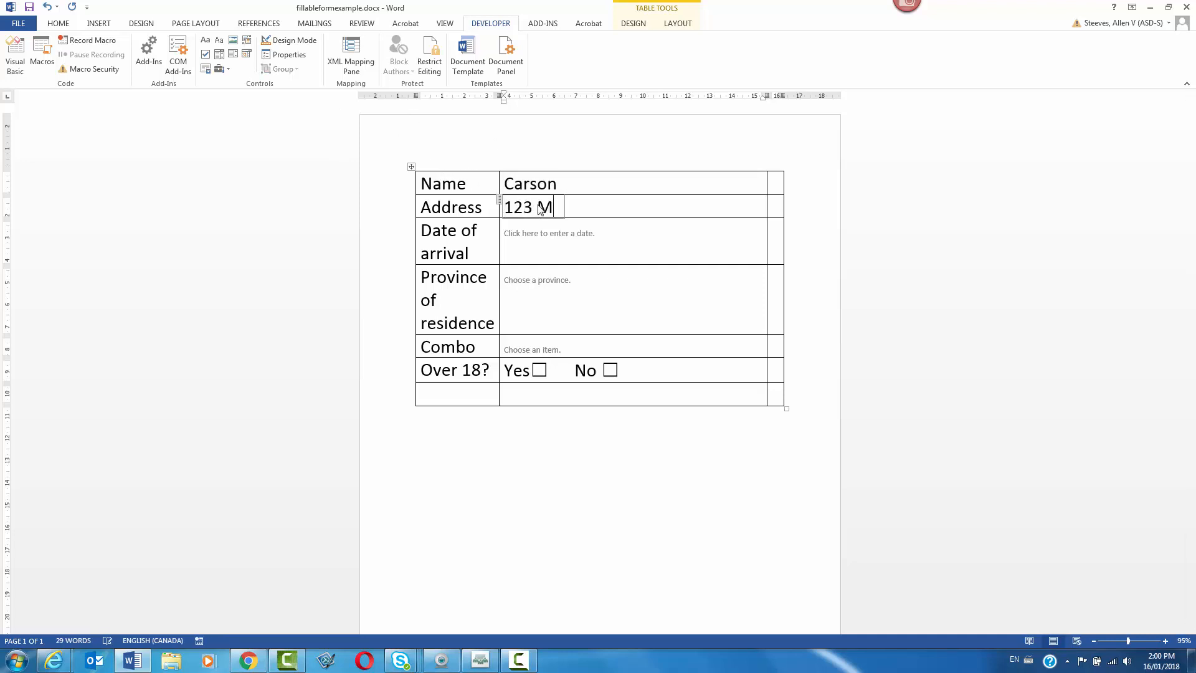
pyautogui.write('ain Street')
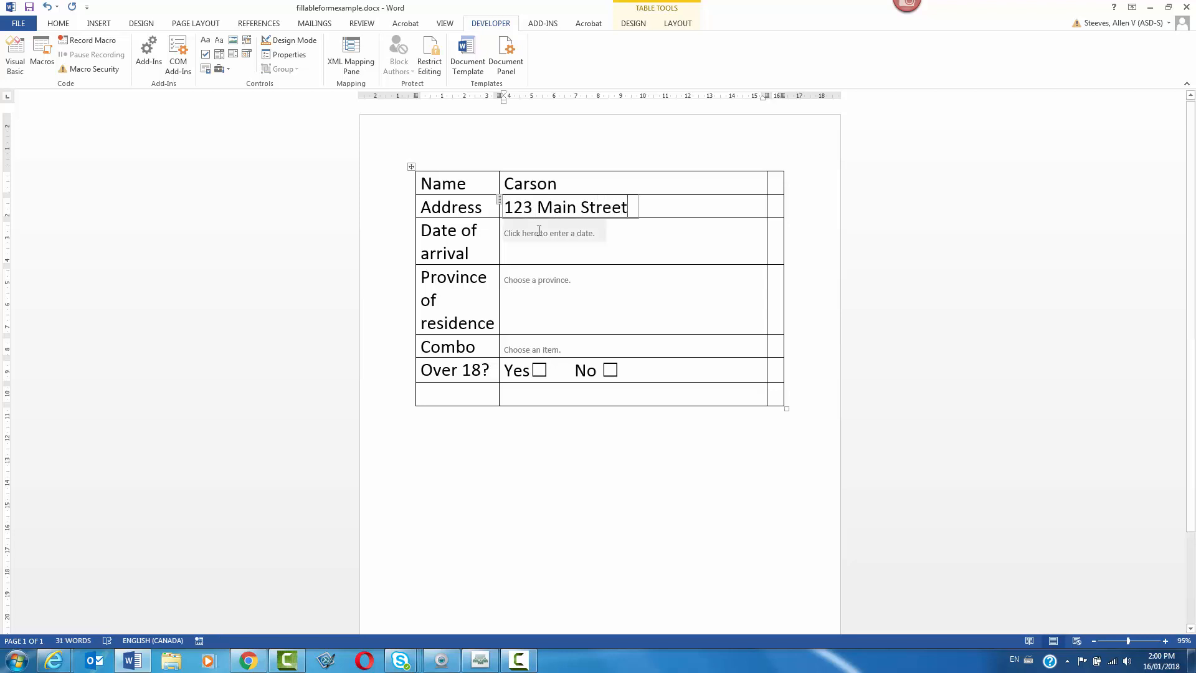
# Pick January 26, 2018 as the date of arrival from the date picker
pyautogui.click(539, 236)
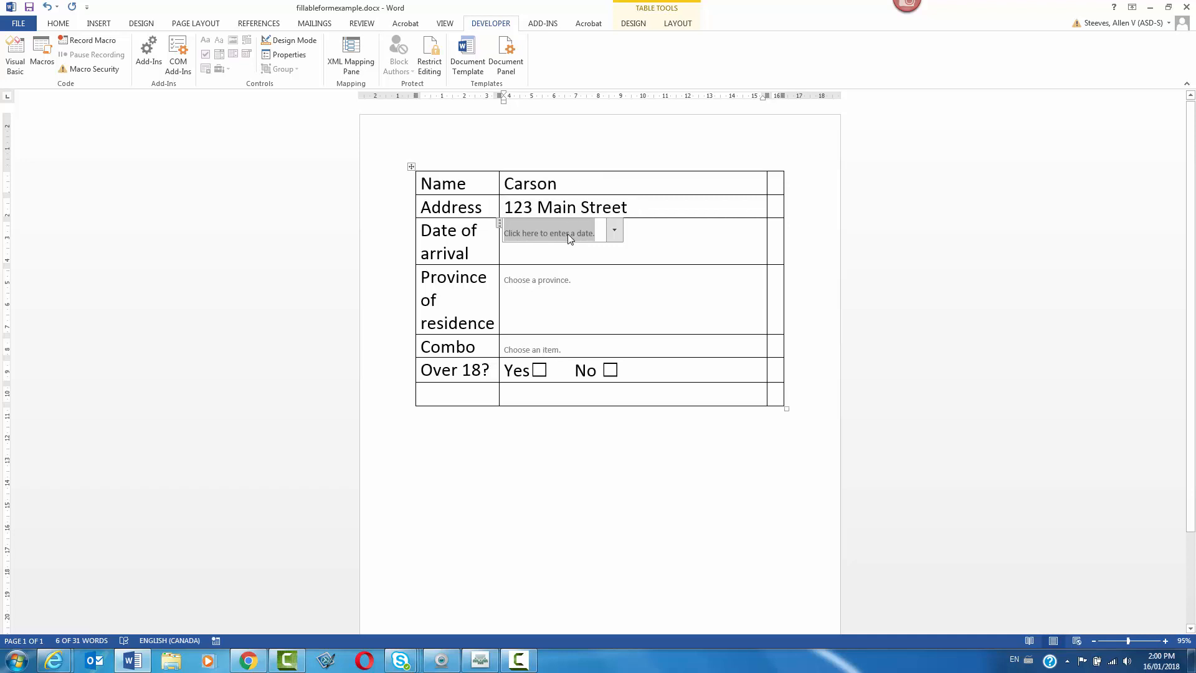
pyautogui.click(614, 234)
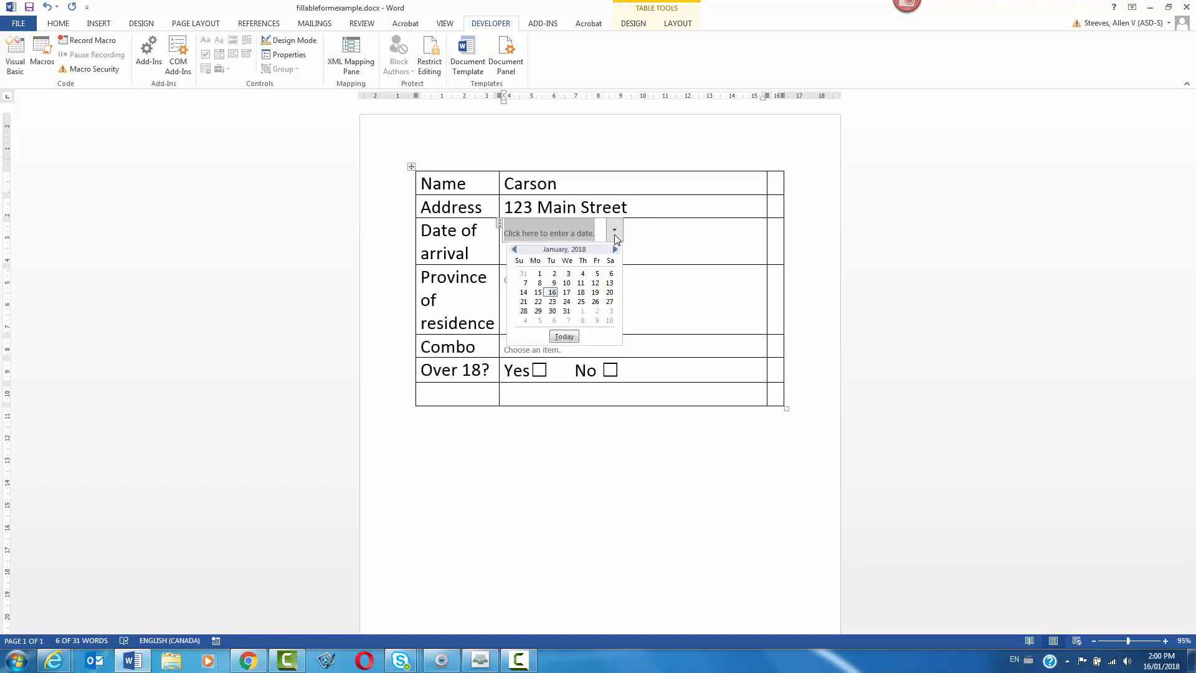
pyautogui.click(596, 301)
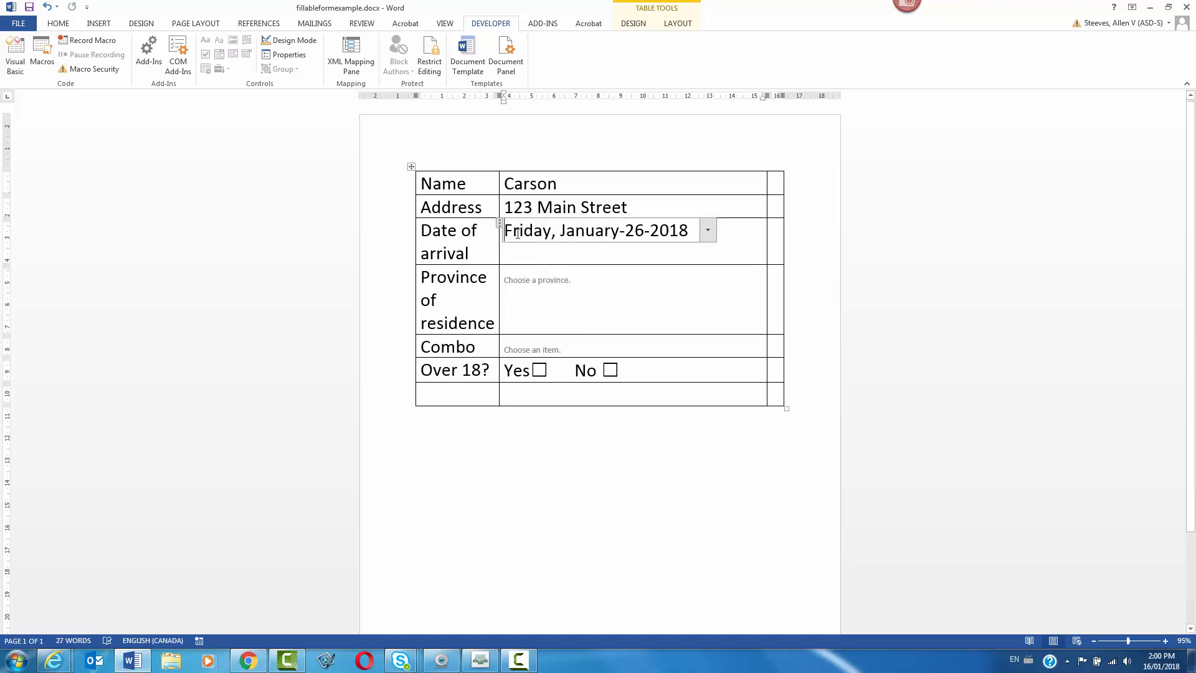
# Change the date of arrival to March 16, 2018 with the date picker
pyautogui.click(707, 230)
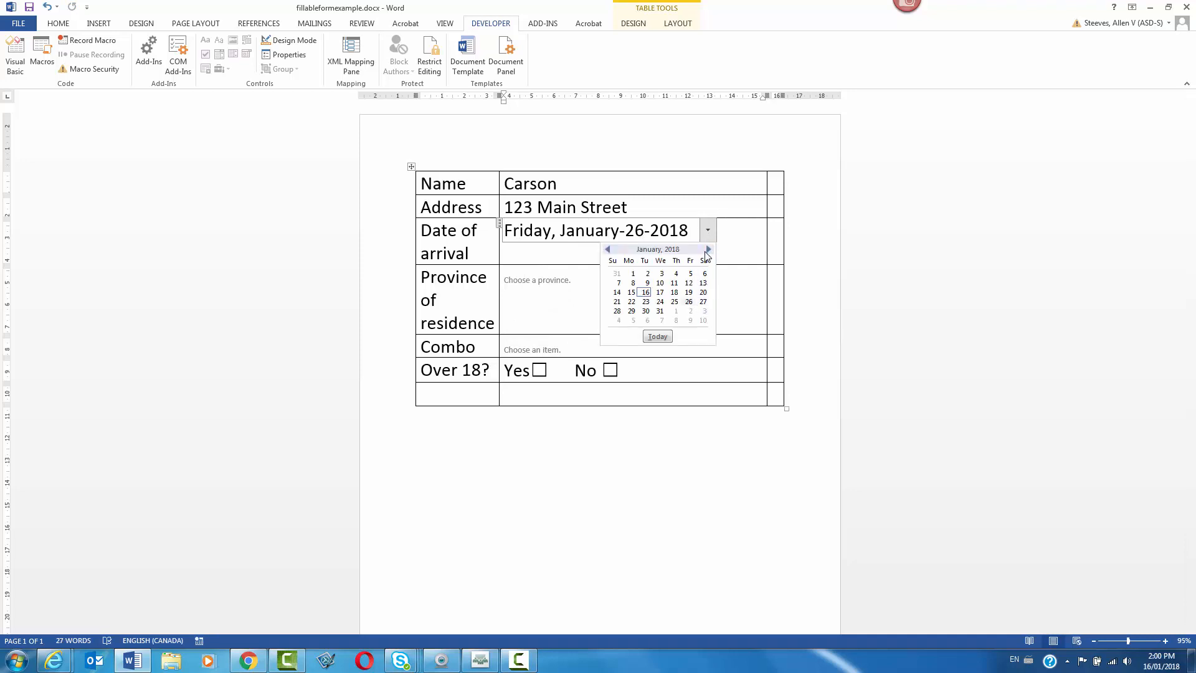
pyautogui.click(708, 249)
pyautogui.click(708, 249)
pyautogui.click(689, 292)
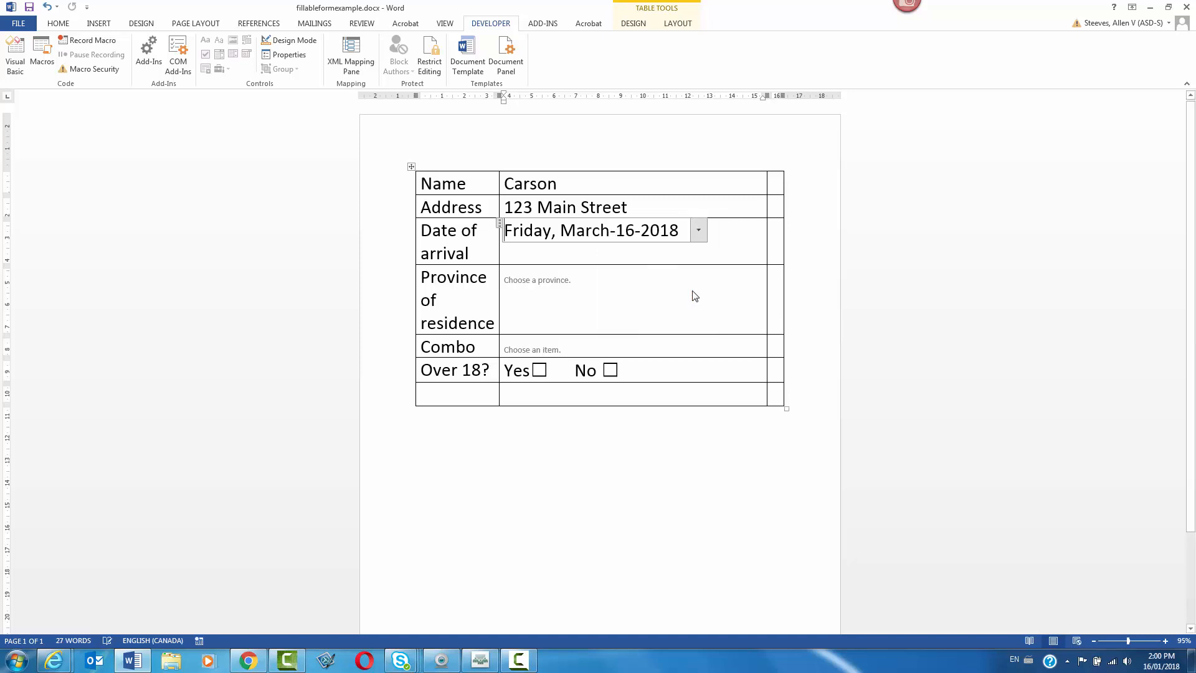
# Test the province of residence drop-down by choosing NS and switching the selection to PEI
pyautogui.click(603, 289)
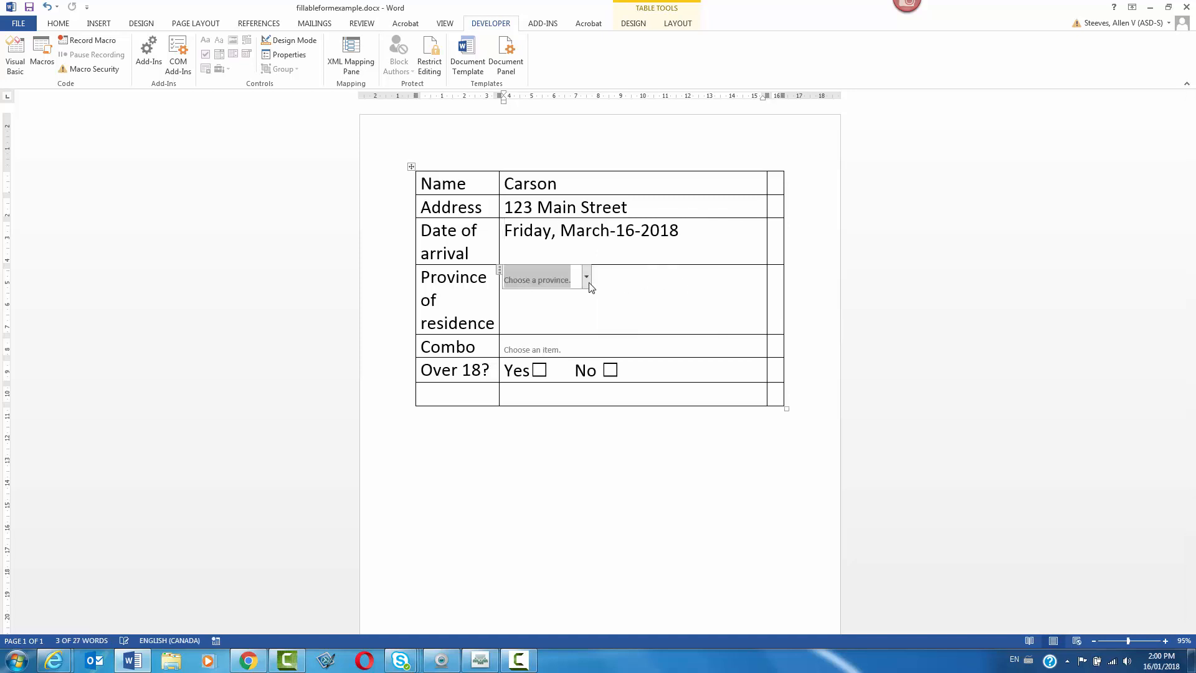
pyautogui.click(586, 277)
pyautogui.click(555, 318)
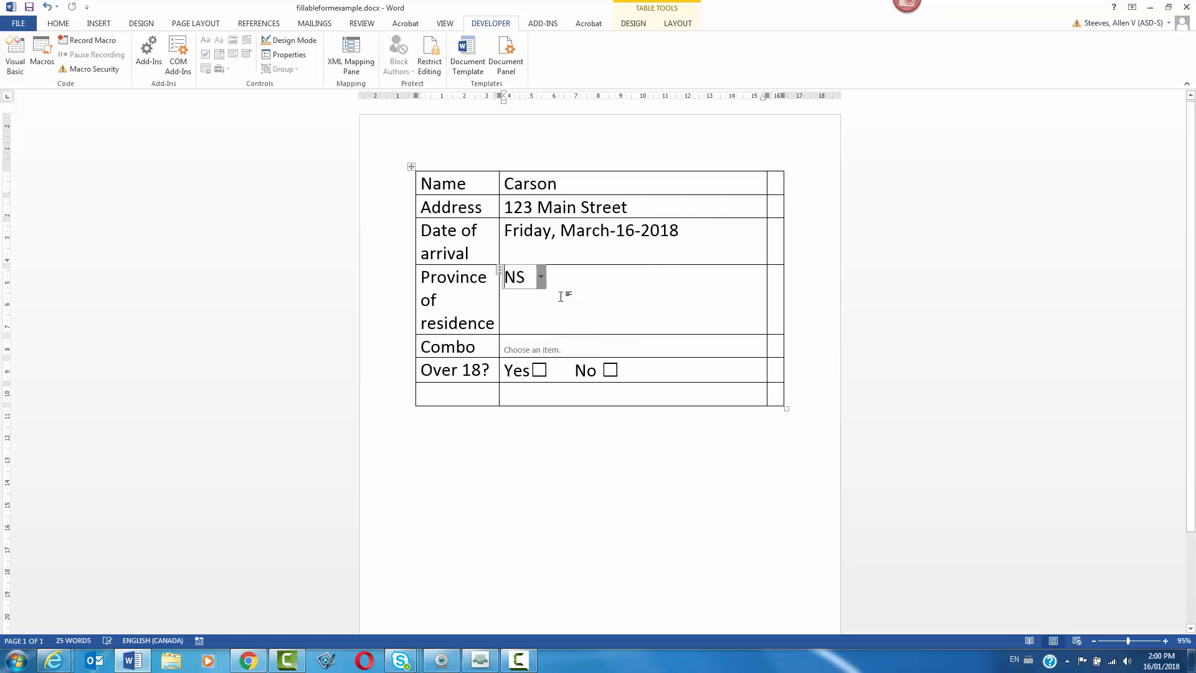
pyautogui.click(541, 277)
pyautogui.click(535, 367)
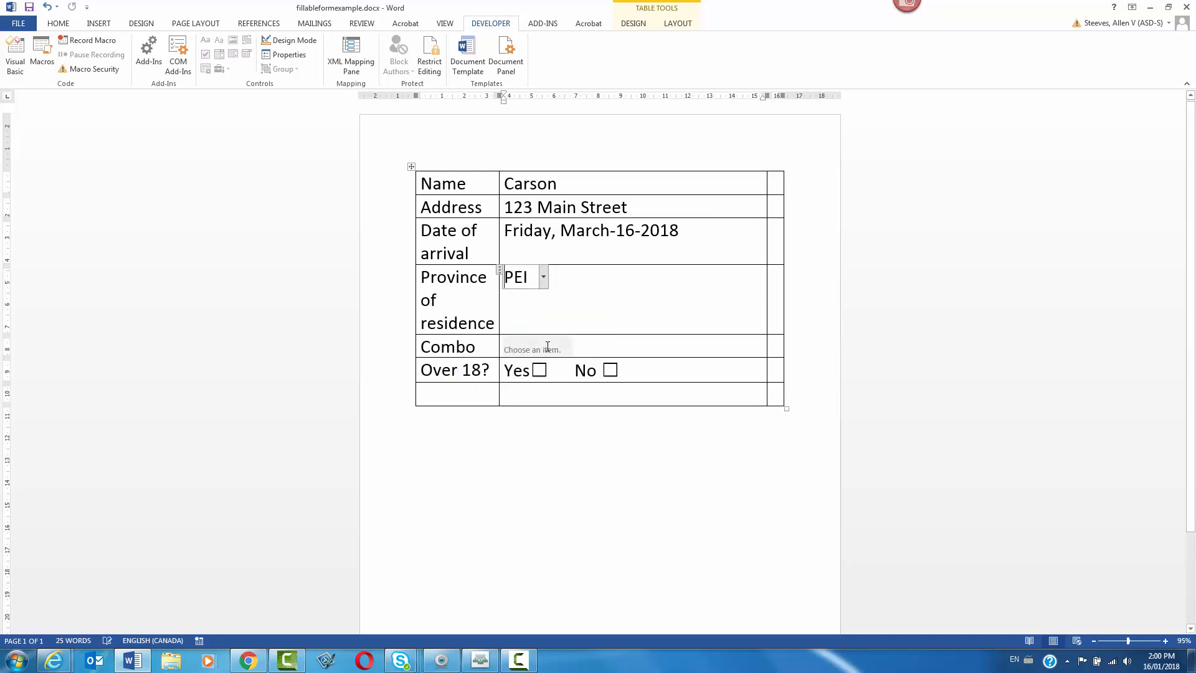
# Compare the choices offered by the Combo row's combo box with those of the province drop-down list
pyautogui.click(572, 350)
pyautogui.click(576, 347)
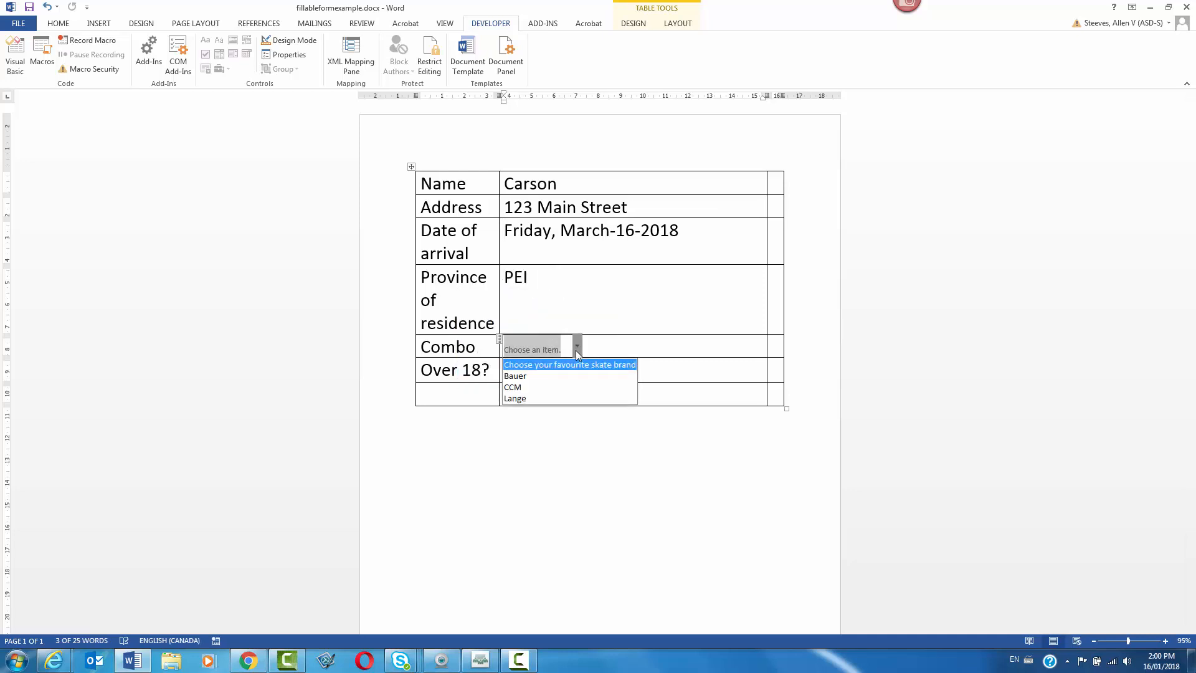
pyautogui.click(549, 287)
pyautogui.click(525, 279)
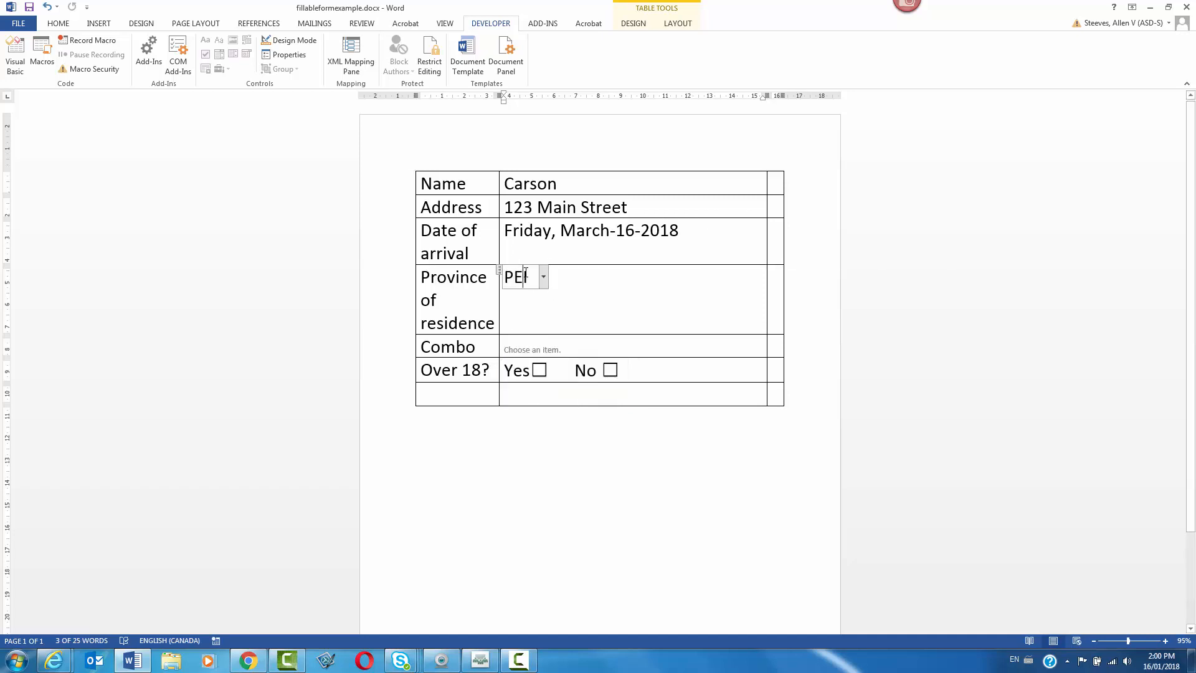
pyautogui.click(545, 278)
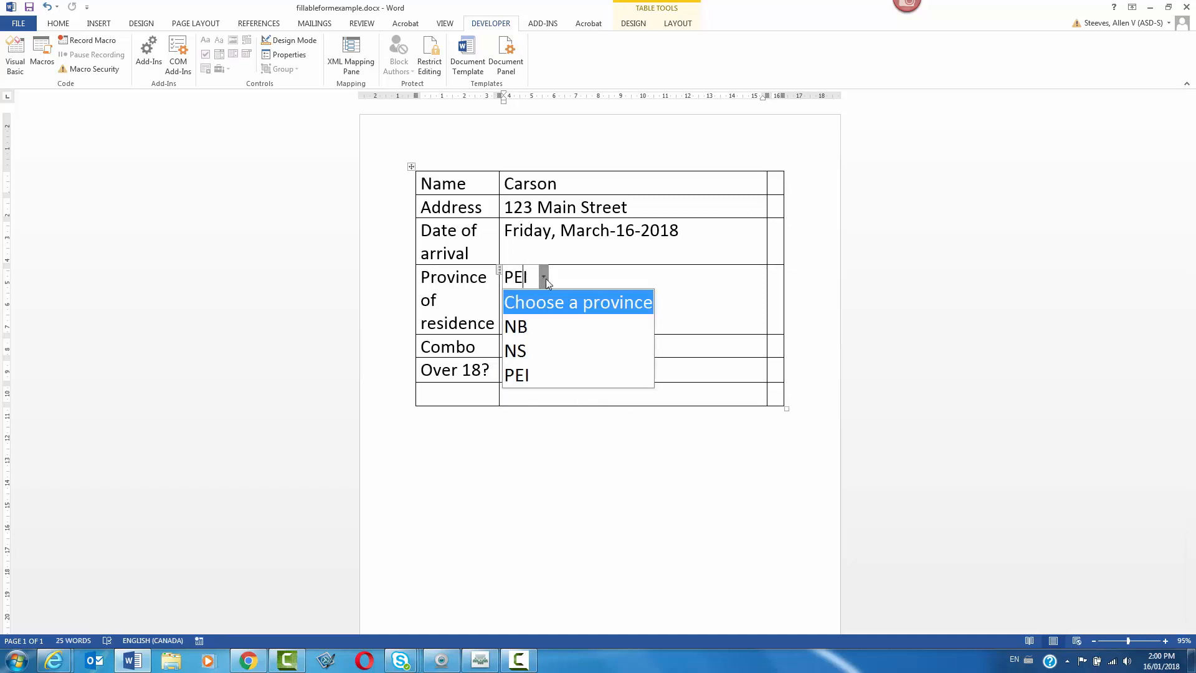
pyautogui.click(582, 289)
# Choose "CCM" in the Combo row's combo box and check "No" for "Over 18?"
pyautogui.click(557, 349)
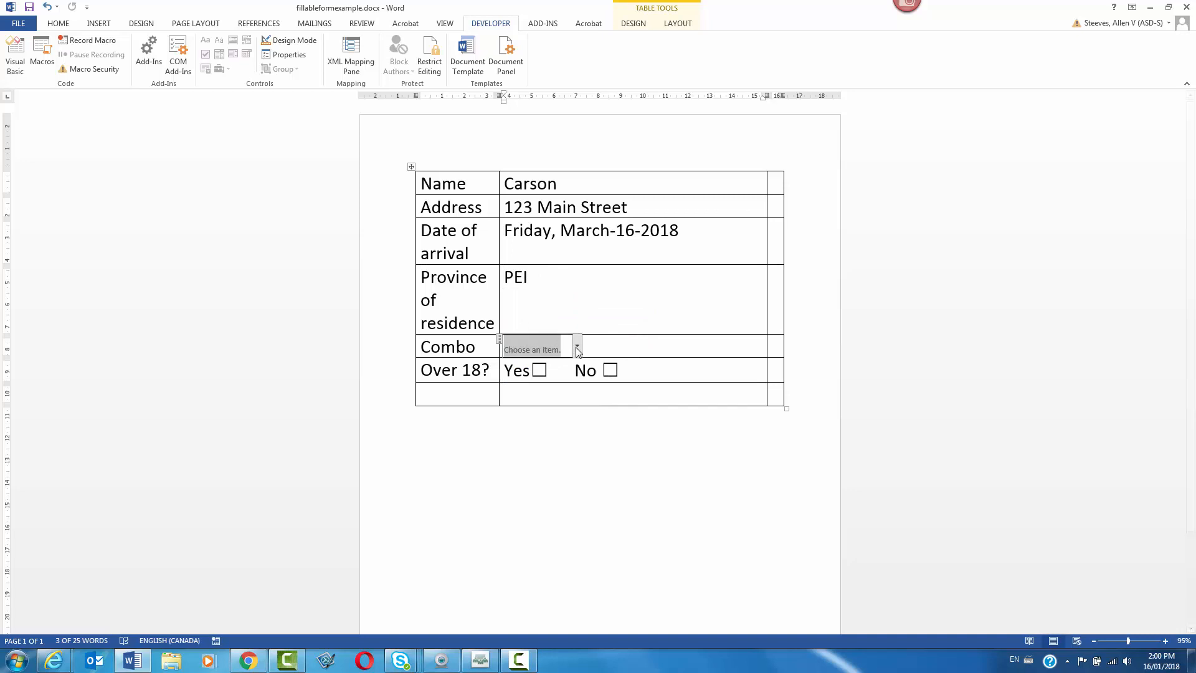
pyautogui.click(576, 347)
pyautogui.click(548, 387)
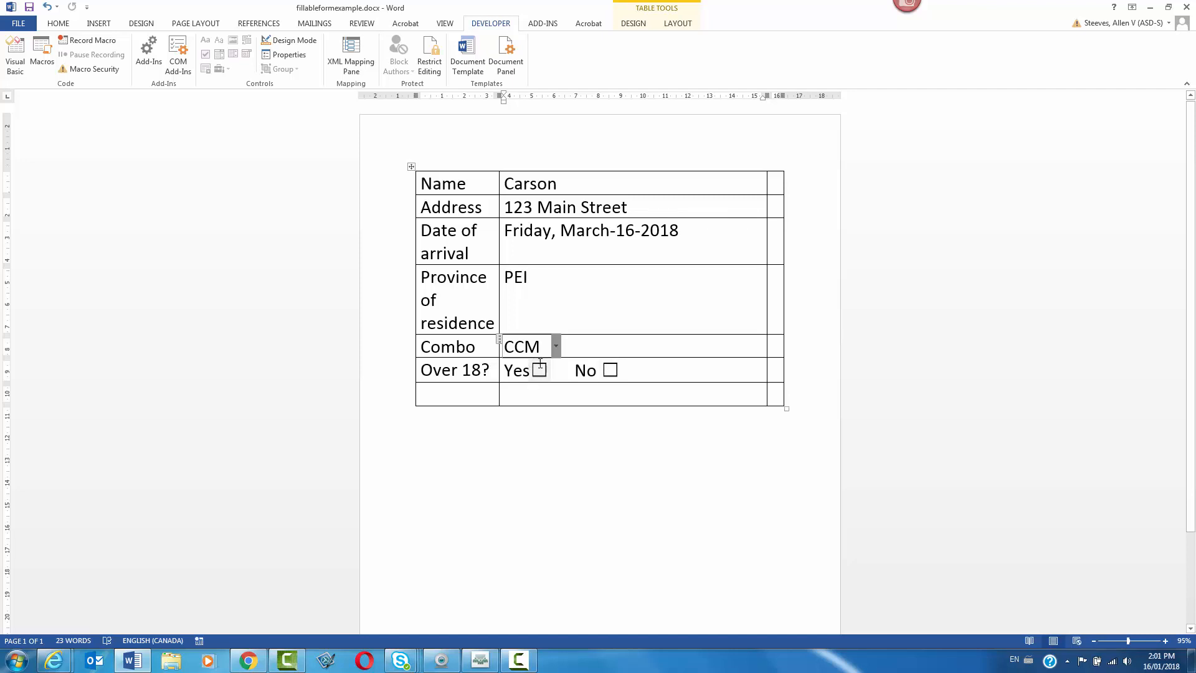
pyautogui.click(610, 370)
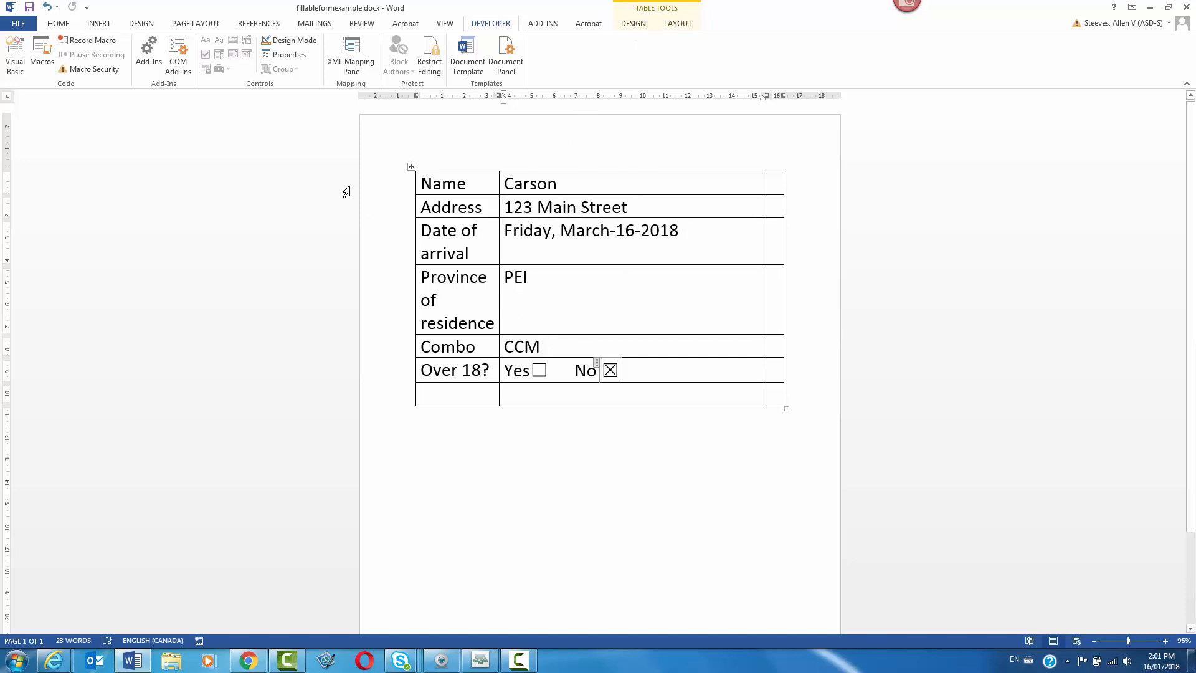
# Toggle Design Mode on and off to examine how the filled-in form looks in each view
pyautogui.click(279, 43)
pyautogui.click(279, 42)
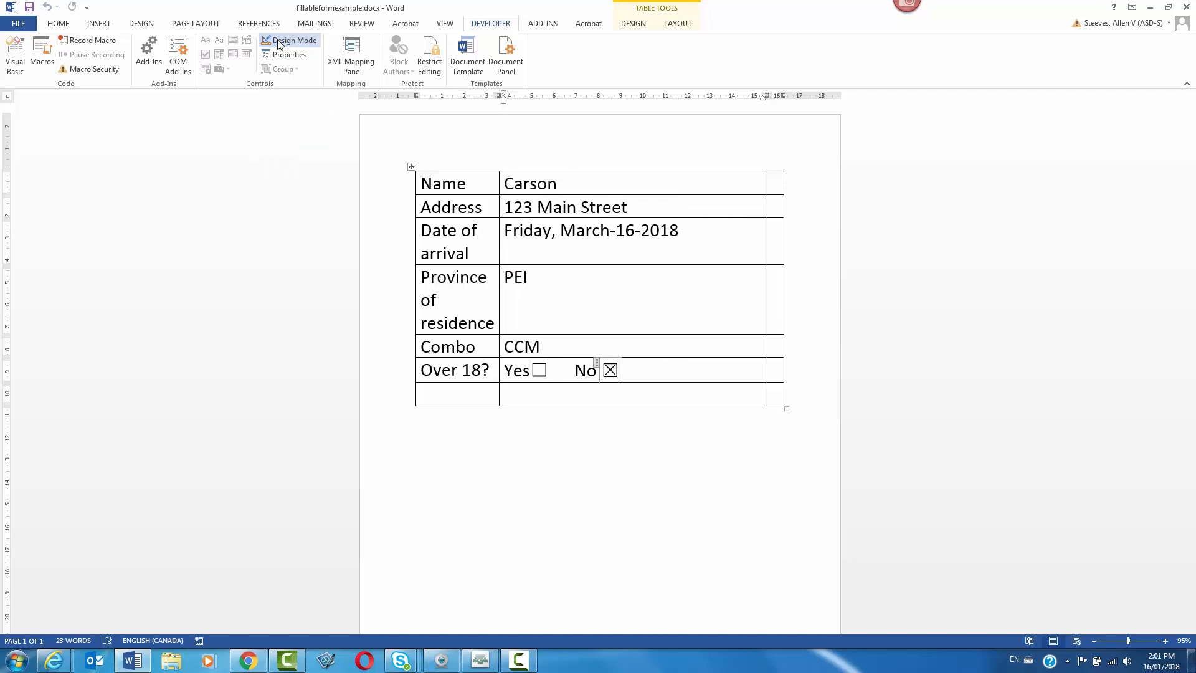
pyautogui.click(279, 42)
pyautogui.click(279, 42)
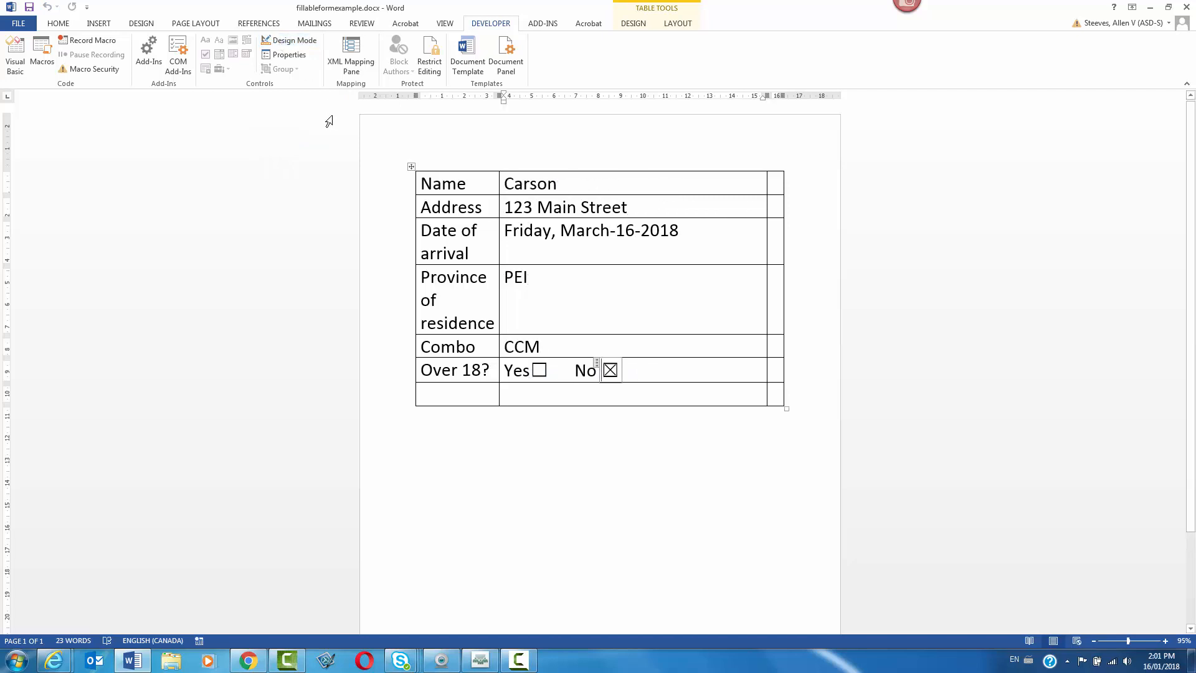